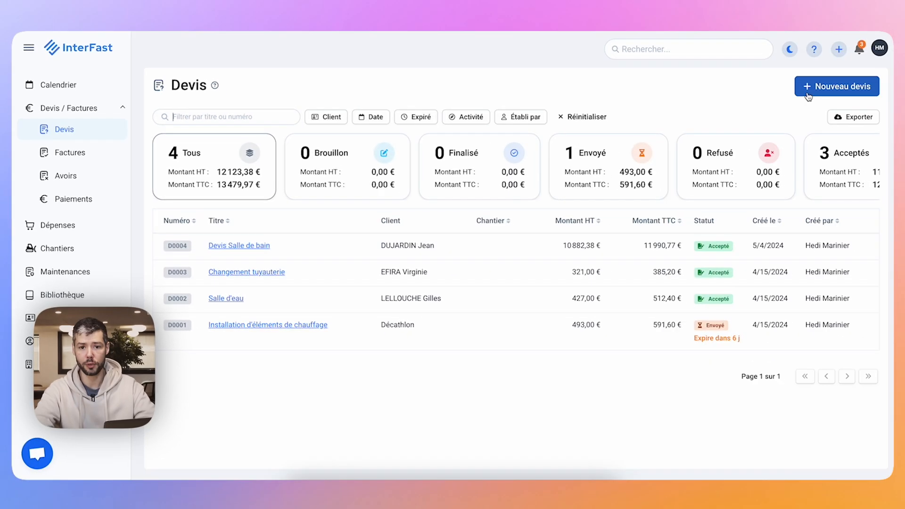
# Start a new quote and title it "Devis Présentation".
pyautogui.click(807, 95)
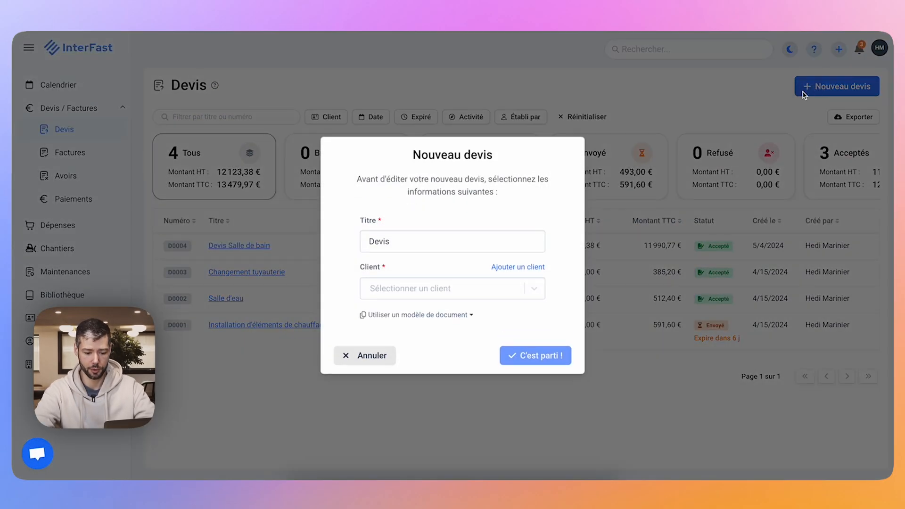
pyautogui.click(444, 245)
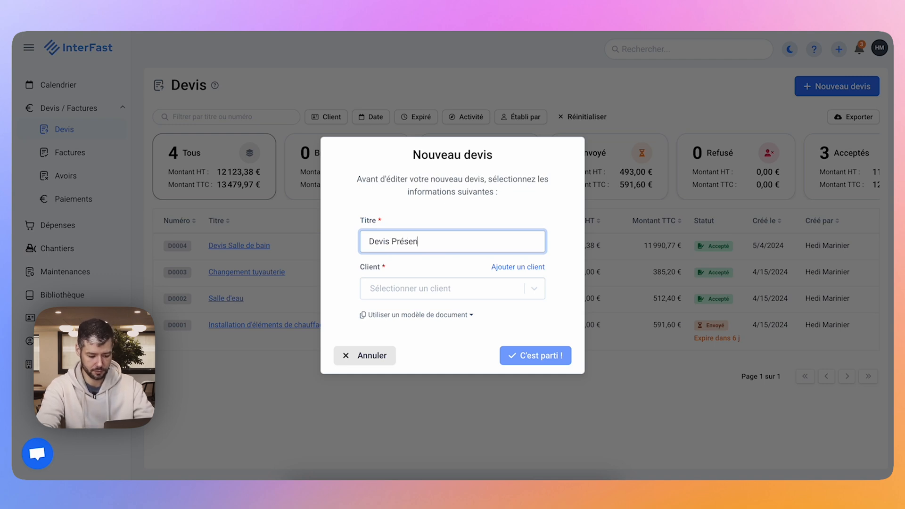
# Look at the list of existing clients and the form for adding a new client, and close the form.
pyautogui.click(376, 294)
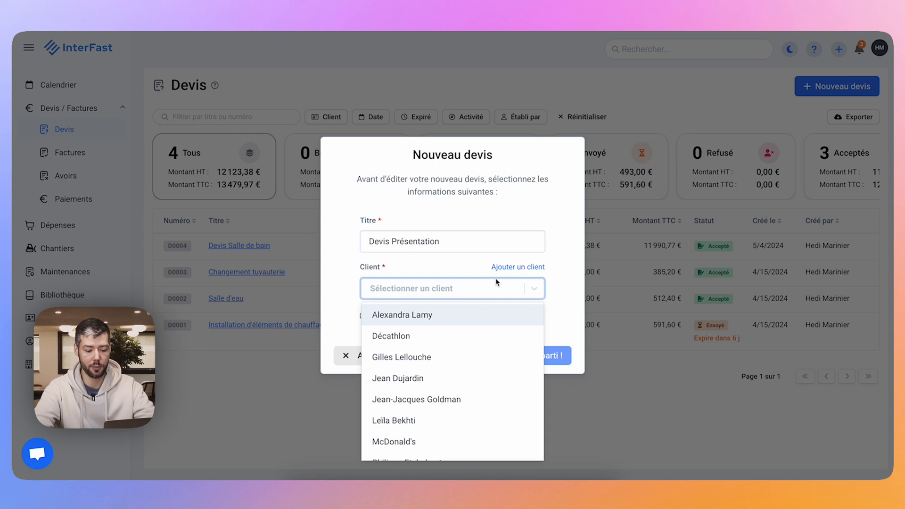
pyautogui.click(510, 267)
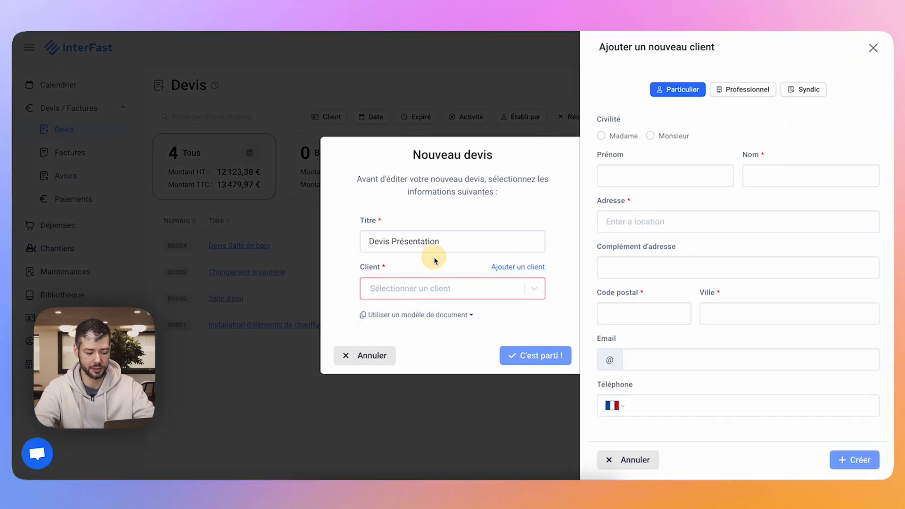
pyautogui.click(870, 47)
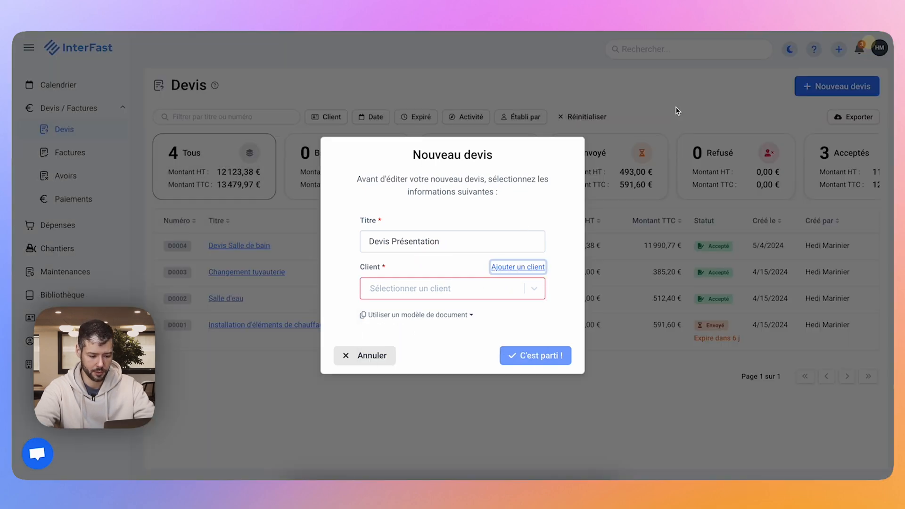
# Assign the fourth client in the list to the quote and create it without a document template.
pyautogui.click(413, 288)
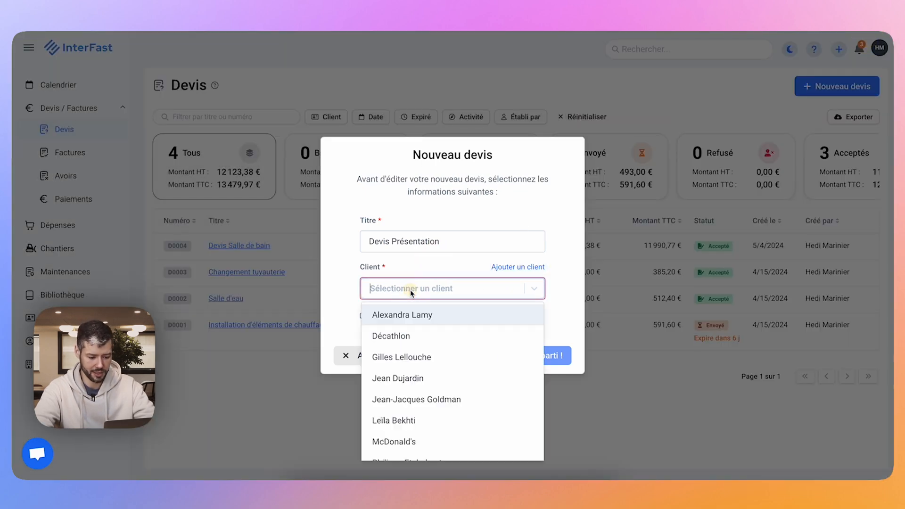
pyautogui.click(409, 379)
pyautogui.click(430, 316)
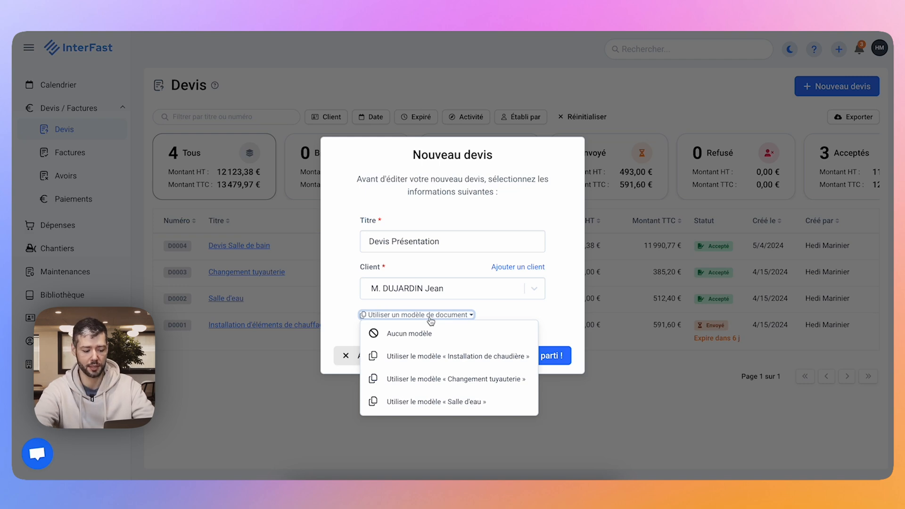
pyautogui.click(430, 315)
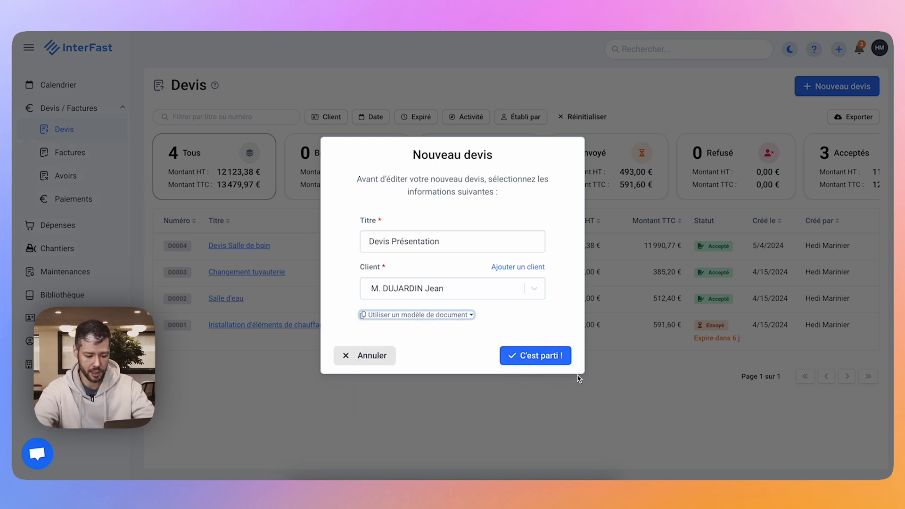
pyautogui.click(555, 360)
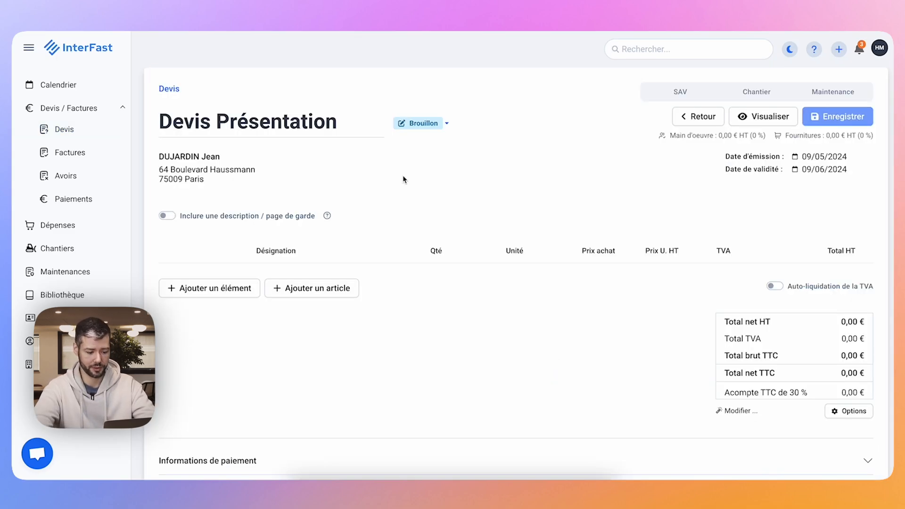
# Look over the blank quote and try the SAV, Chantier and Maintenance types, leaving no type selected.
pyautogui.scroll(-1, 403, 179)
pyautogui.scroll(1, 403, 179)
pyautogui.scroll(-1, 403, 179)
pyautogui.scroll(1, 403, 179)
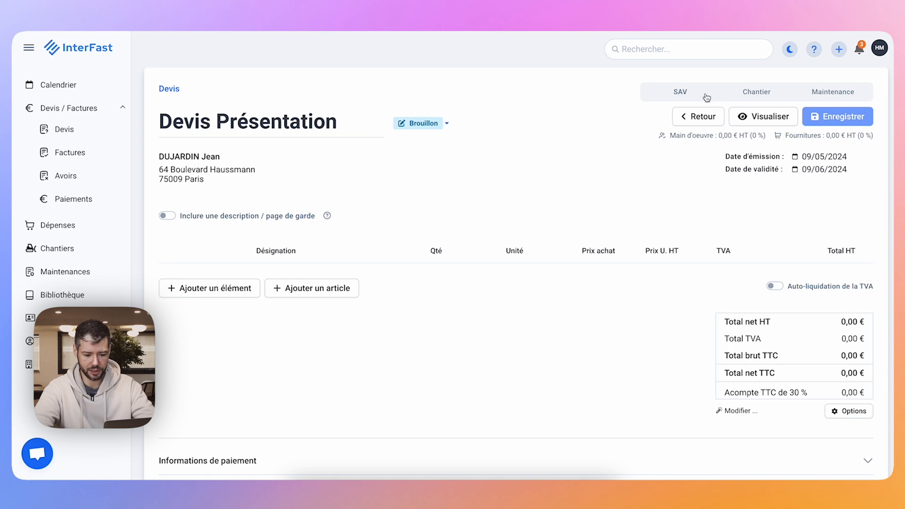
pyautogui.click(679, 92)
pyautogui.click(754, 94)
pyautogui.click(846, 92)
pyautogui.click(753, 92)
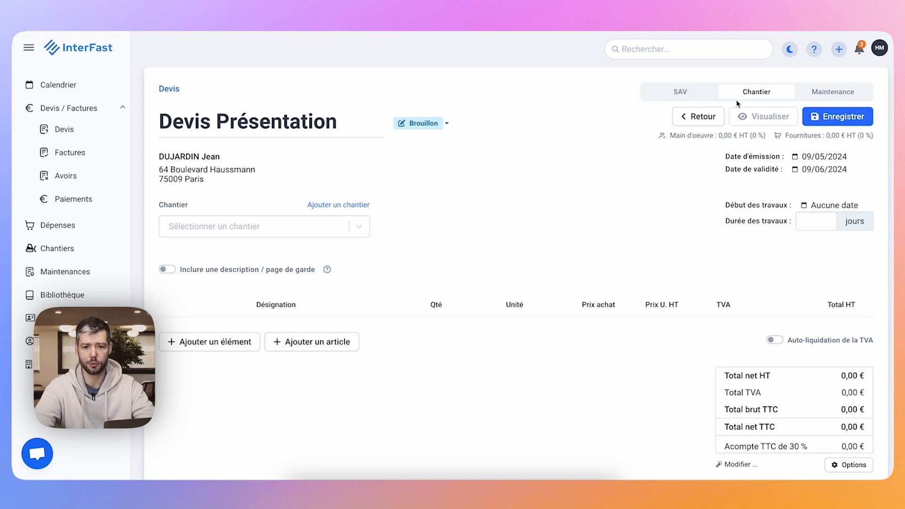
pyautogui.click(741, 96)
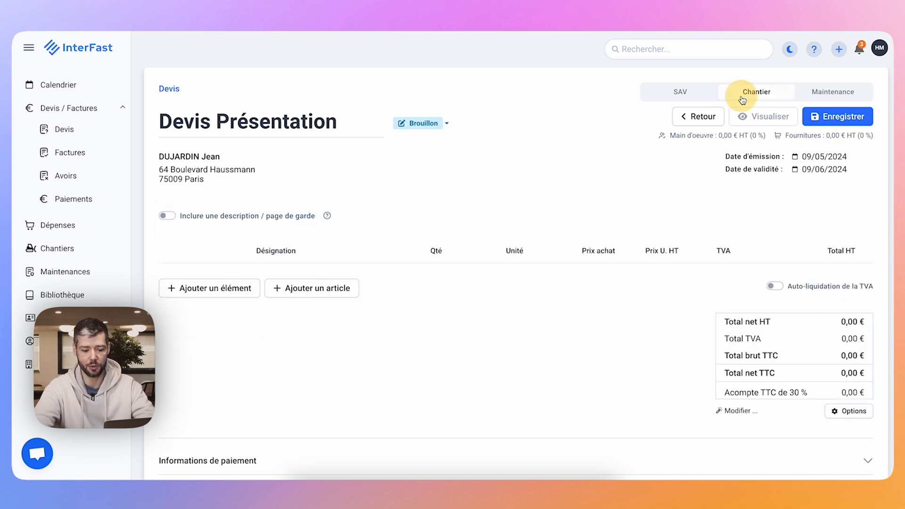
# Set the quote type to Chantier, look at the site selector, and clear the type again.
pyautogui.click(747, 90)
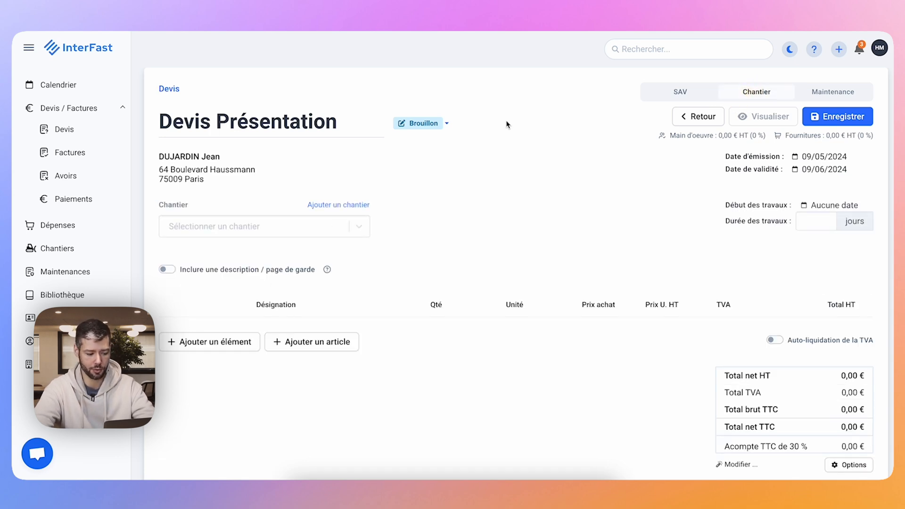
pyautogui.click(219, 221)
pyautogui.click(226, 226)
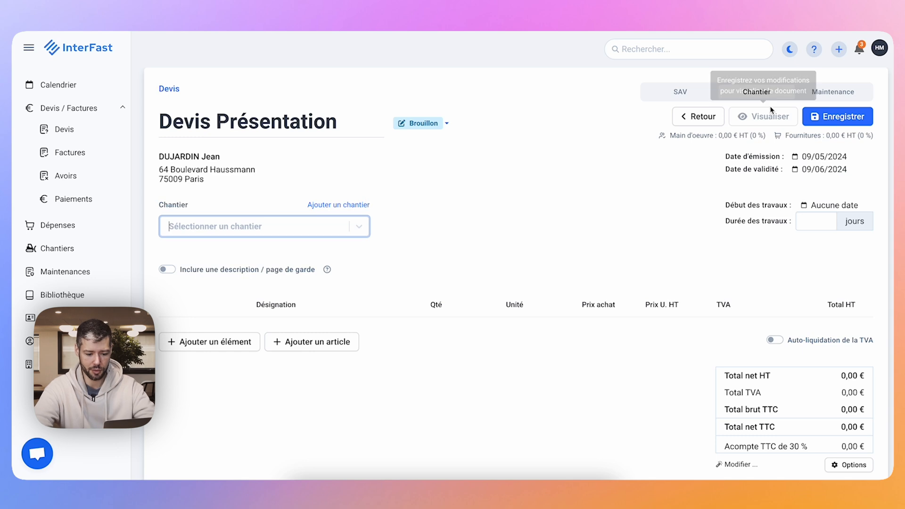
pyautogui.click(769, 99)
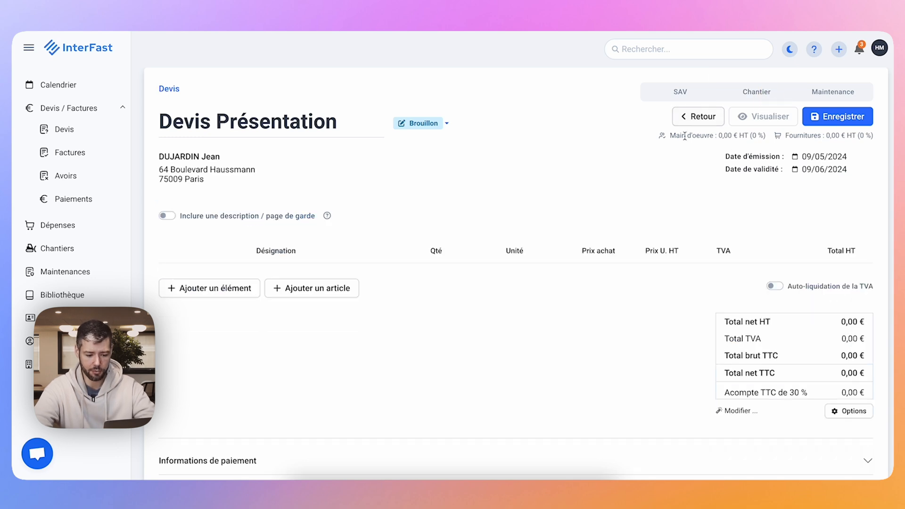
# Examine the labour (Main d'oeuvre) and supplies (Fournitures) amounts in the quote header.
pyautogui.moveTo(657, 136); pyautogui.dragTo(825, 123)
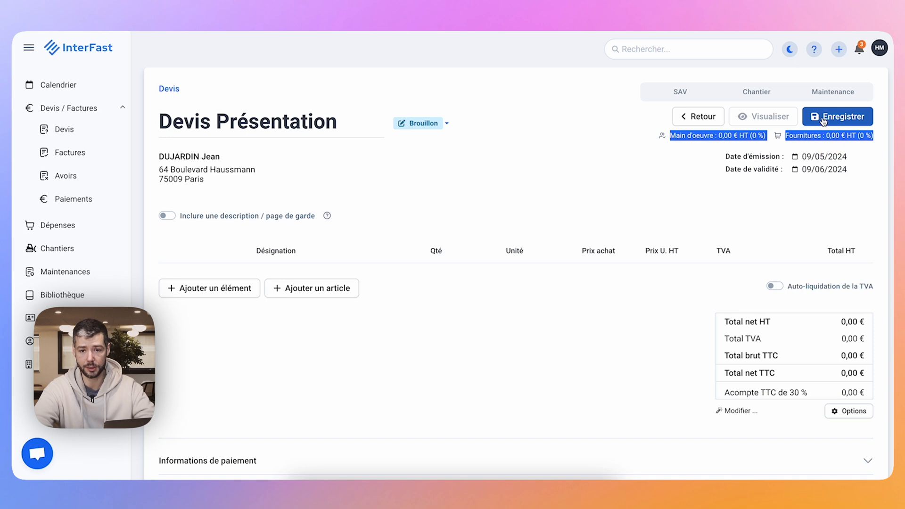
pyautogui.click(663, 142)
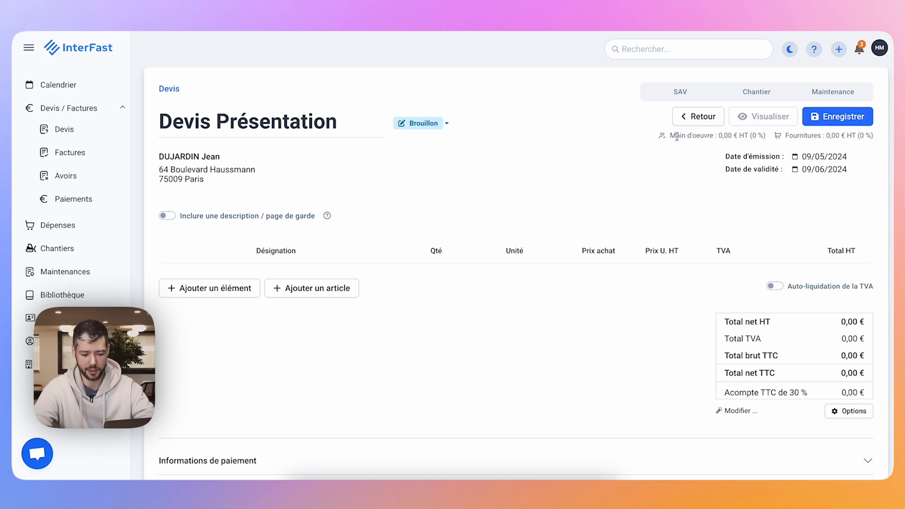
pyautogui.moveTo(673, 136); pyautogui.dragTo(761, 137)
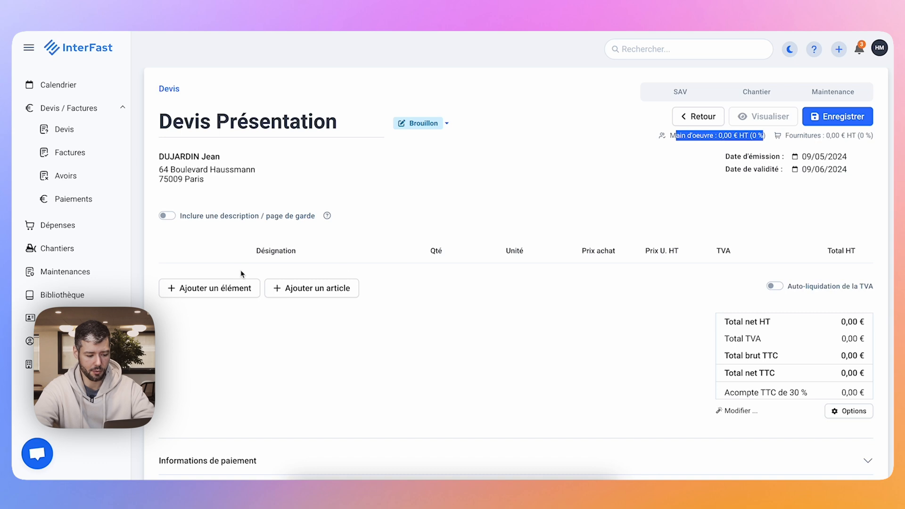
# Add a blank line to the quote and look through the units available for it.
pyautogui.click(228, 286)
pyautogui.click(216, 312)
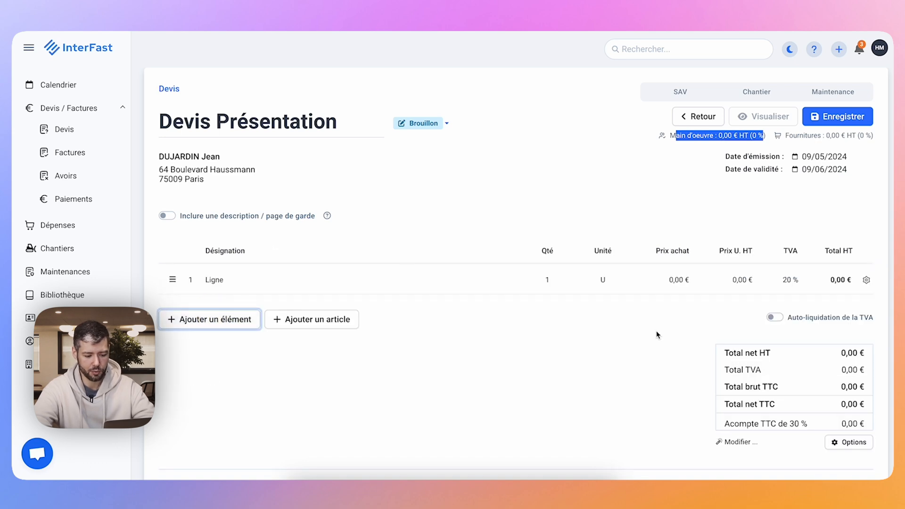
pyautogui.click(612, 278)
pyautogui.click(612, 279)
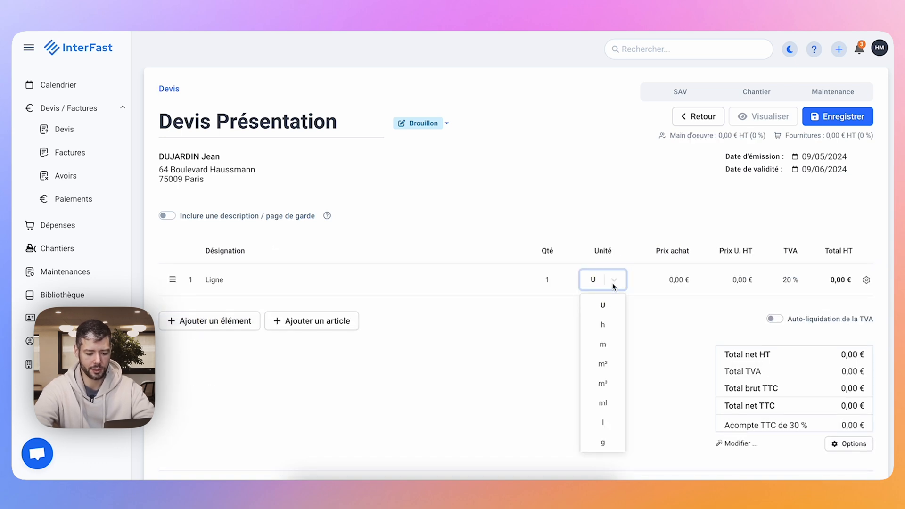
pyautogui.scroll(-5, 608, 325)
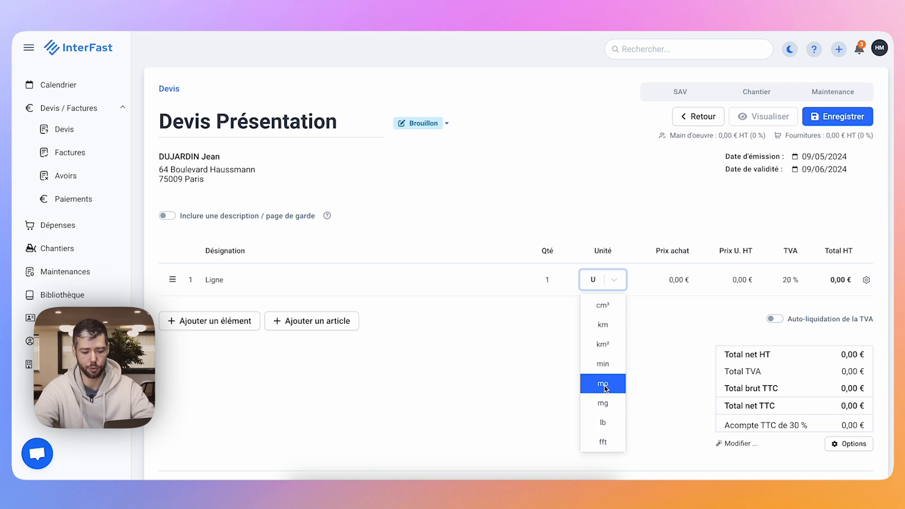
# Look at the calendars for the quote's issue date and validity date without picking a new date.
pyautogui.click(796, 157)
pyautogui.click(795, 155)
pyautogui.click(795, 154)
pyautogui.click(850, 144)
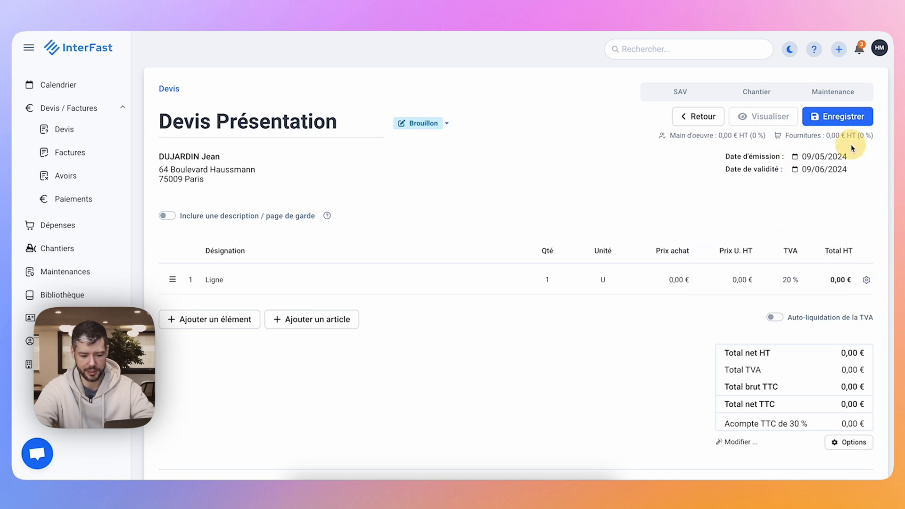
pyautogui.click(827, 173)
pyautogui.click(524, 174)
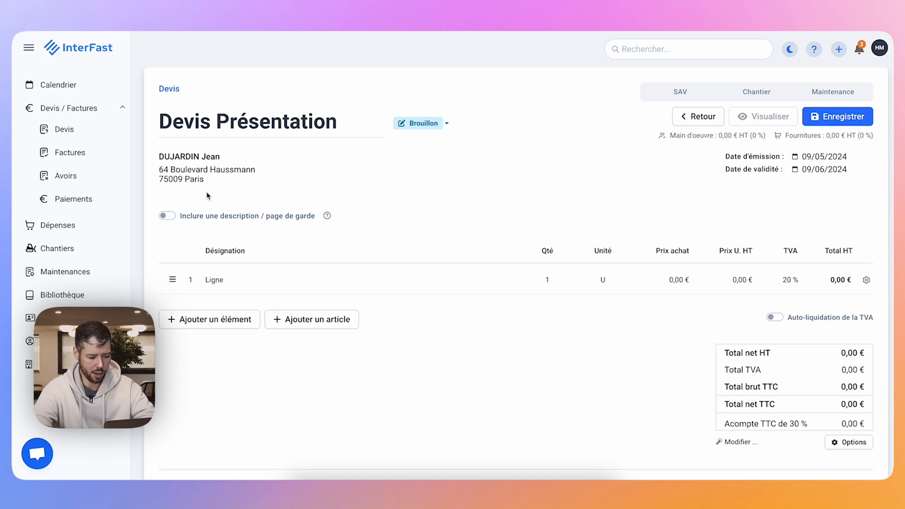
# Include a description / cover page in the quote with the text "Ceci est une description".
pyautogui.click(167, 216)
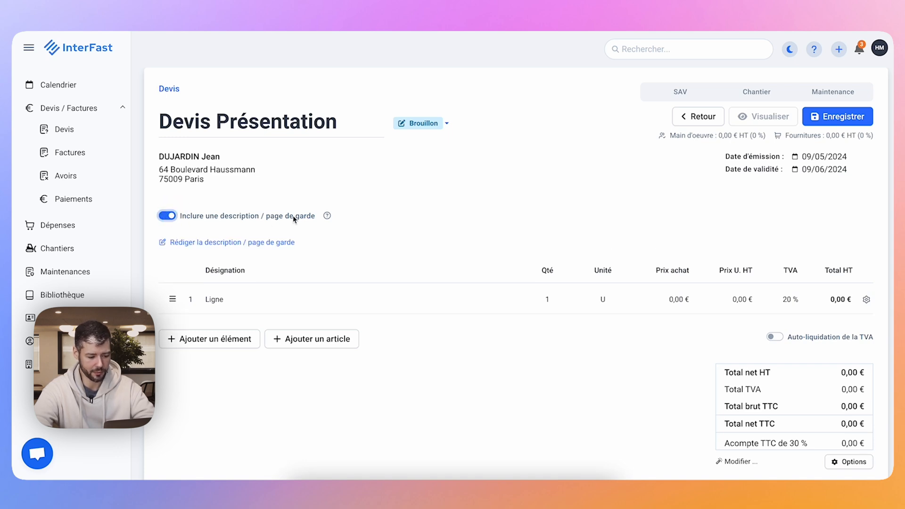
pyautogui.moveTo(327, 216)
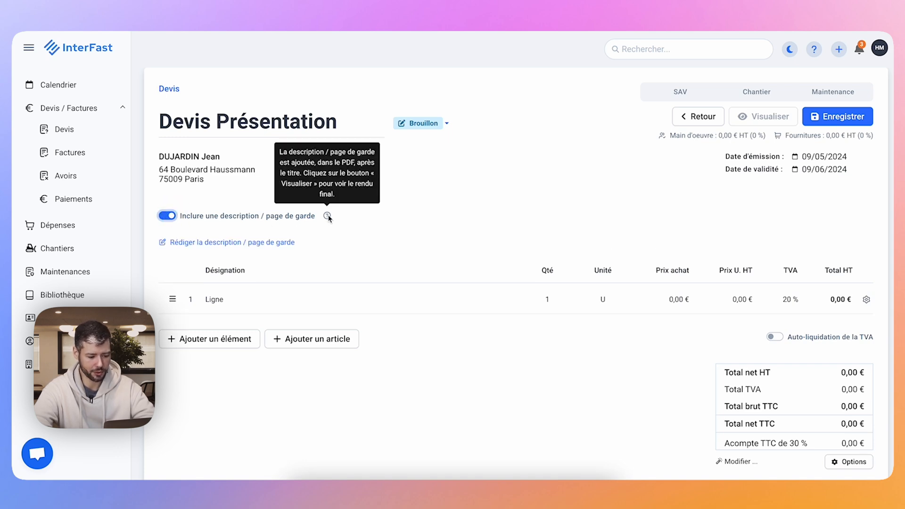
pyautogui.click(256, 242)
pyautogui.click(692, 172)
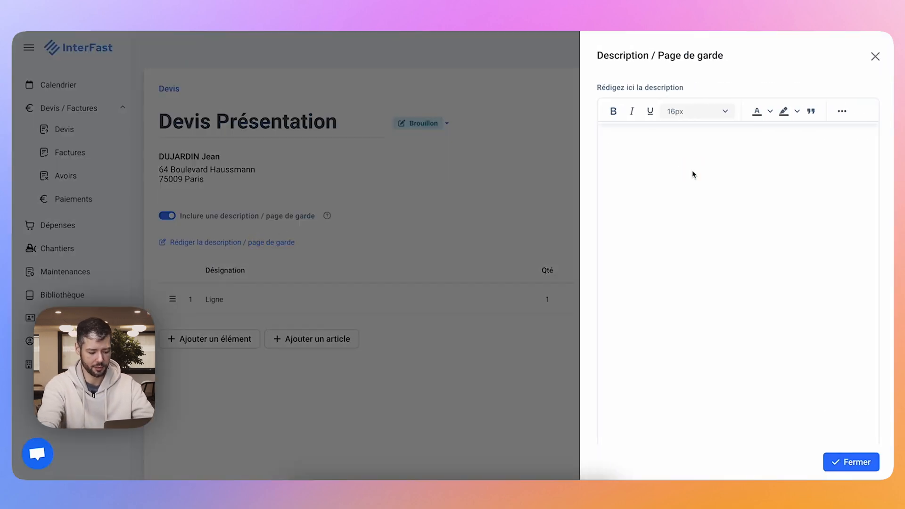
pyautogui.write('Ceci est')
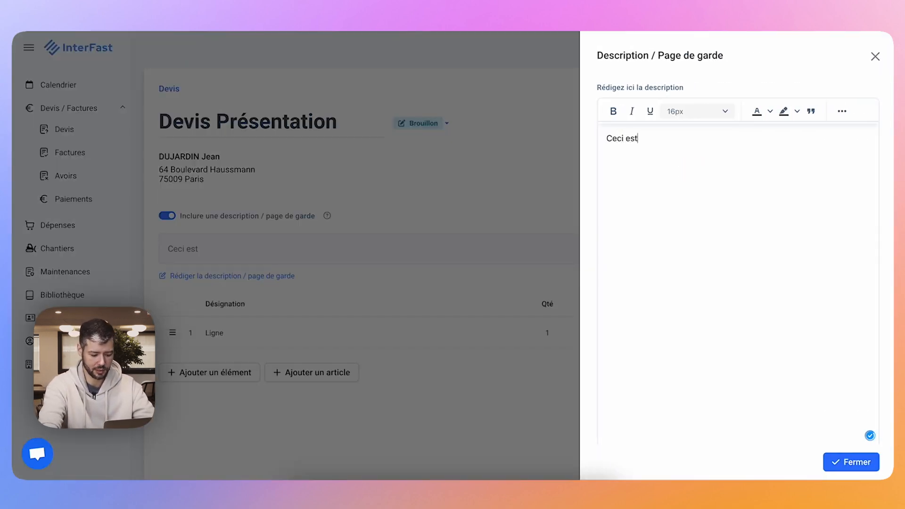
pyautogui.write(' une description')
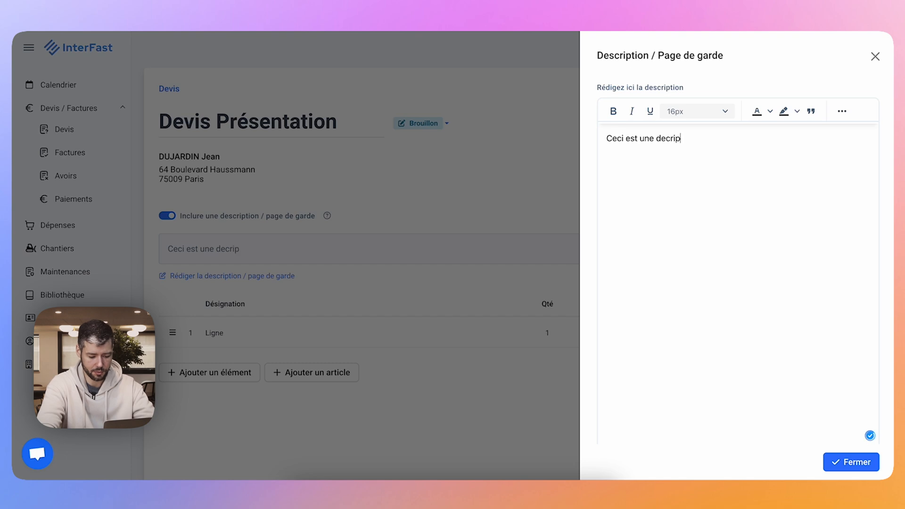
pyautogui.click(843, 462)
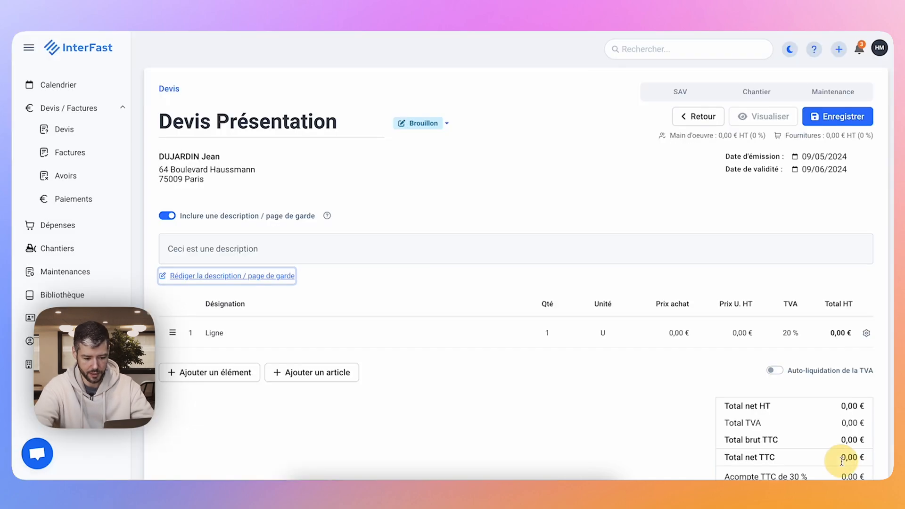
# Save the quote and check where the description is placed in the document preview.
pyautogui.click(845, 121)
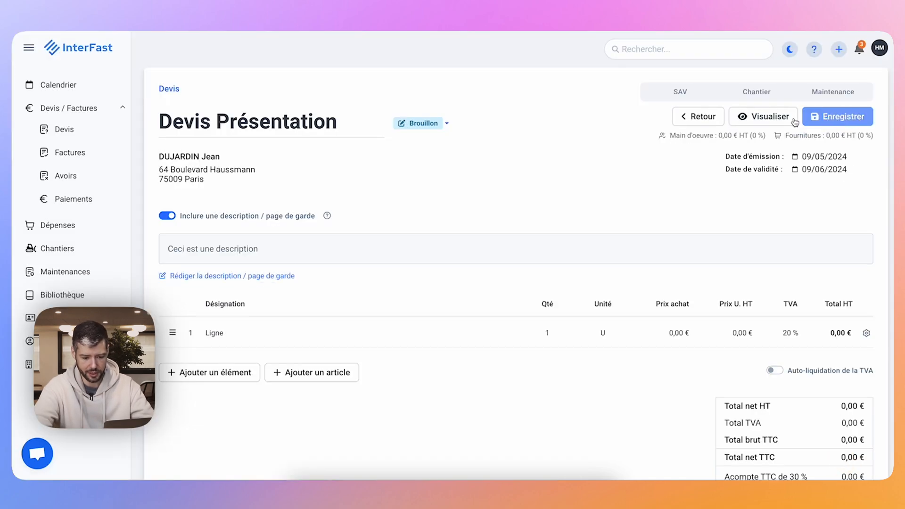
pyautogui.click(791, 120)
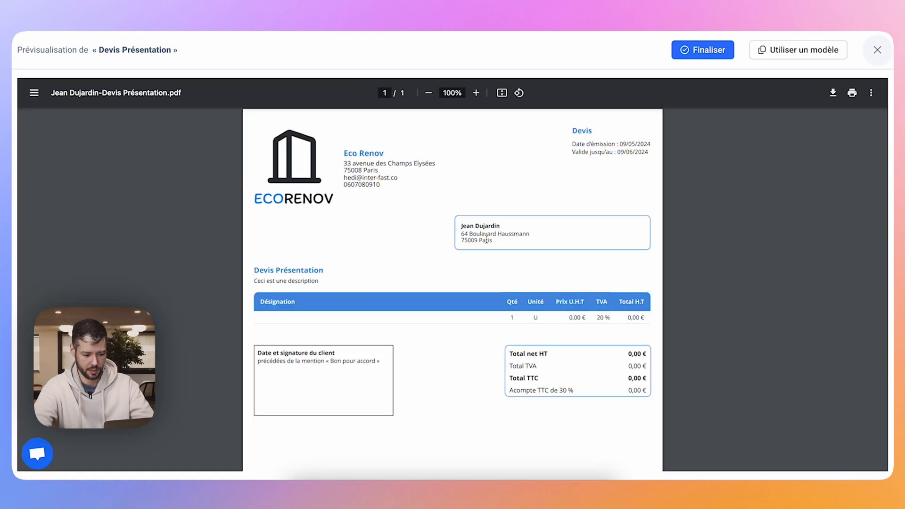
pyautogui.moveTo(253, 281); pyautogui.dragTo(323, 282)
pyautogui.click(370, 279)
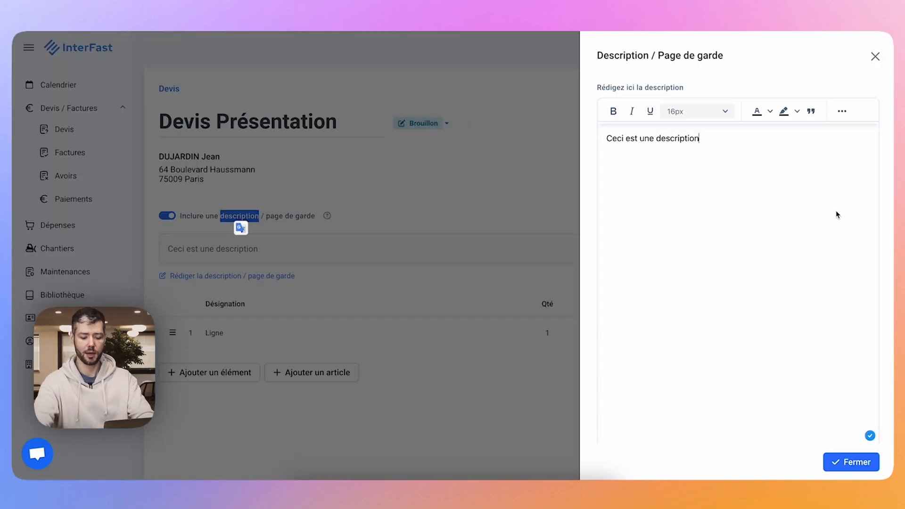
# Include a page break after the quote's description and close the description editor.
pyautogui.scroll(-3, 835, 211)
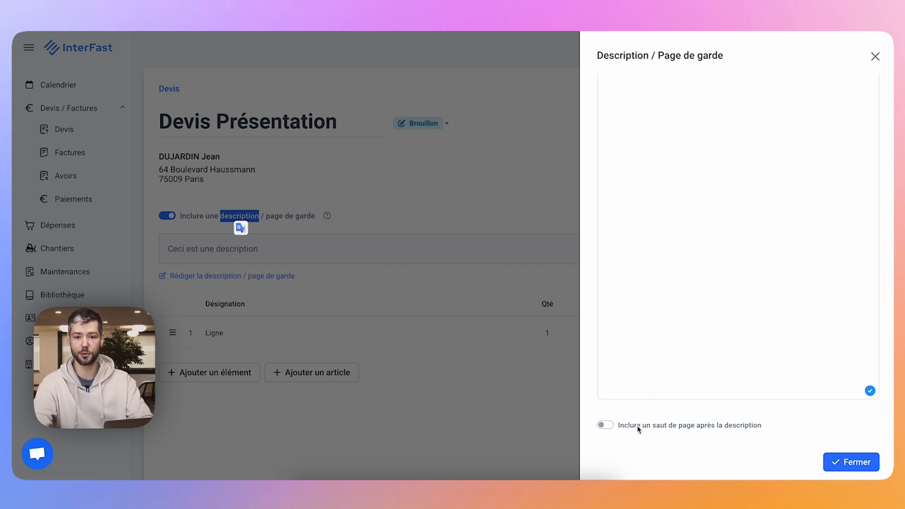
pyautogui.click(638, 426)
pyautogui.click(830, 457)
# Save the quote and preview the document with the page break applied.
pyautogui.click(825, 116)
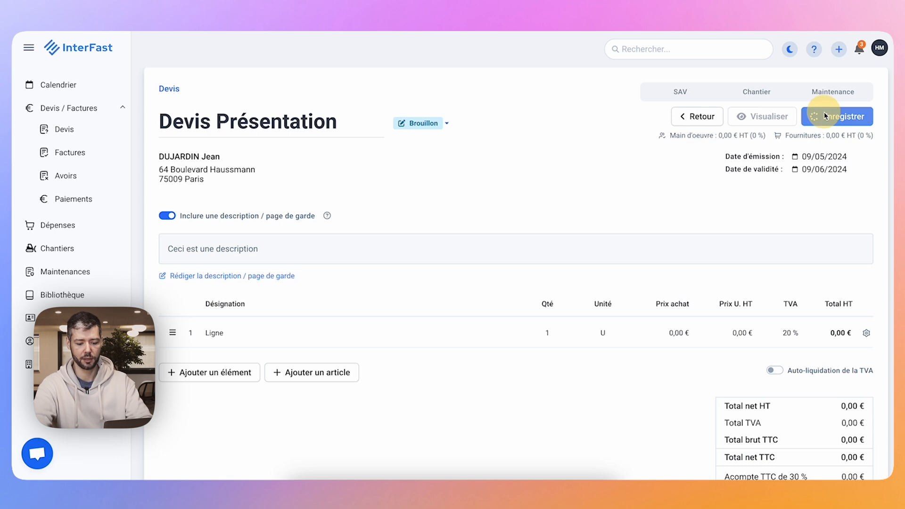
pyautogui.click(756, 117)
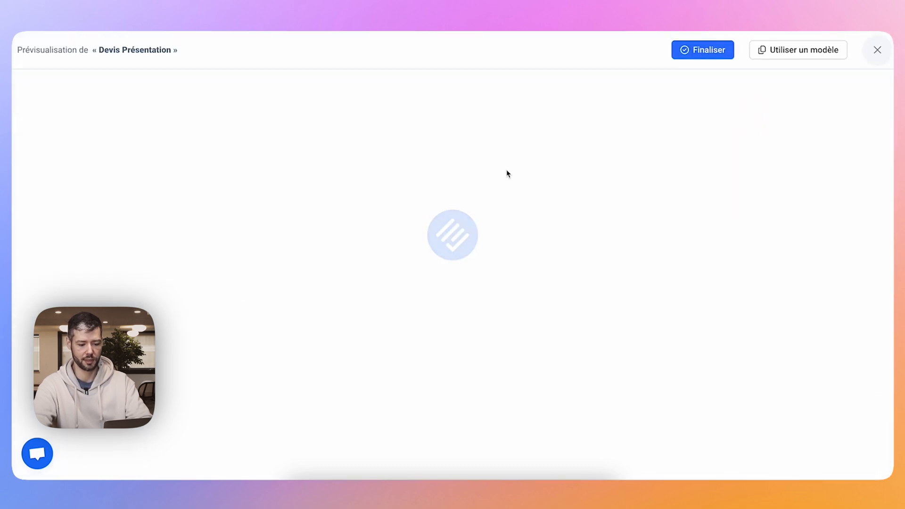
# Examine both pages of the quote preview to see the description separated from the quote lines.
pyautogui.scroll(-2, 506, 174)
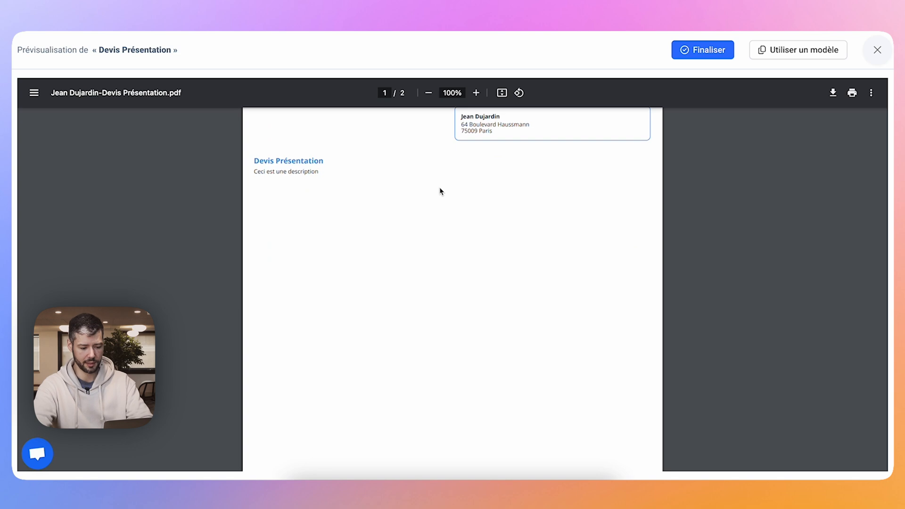
pyautogui.scroll(-8, 410, 282)
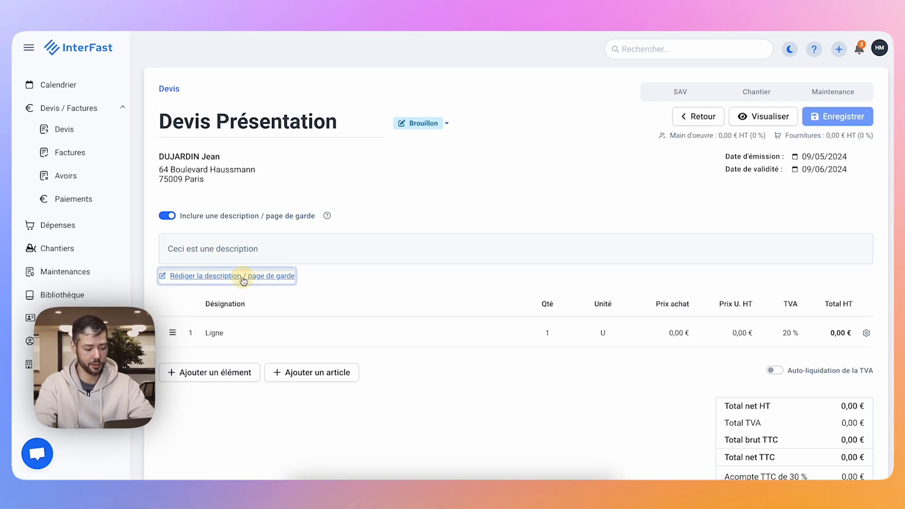
# Remove the page break after the quote's description and close the description editor.
pyautogui.click(238, 276)
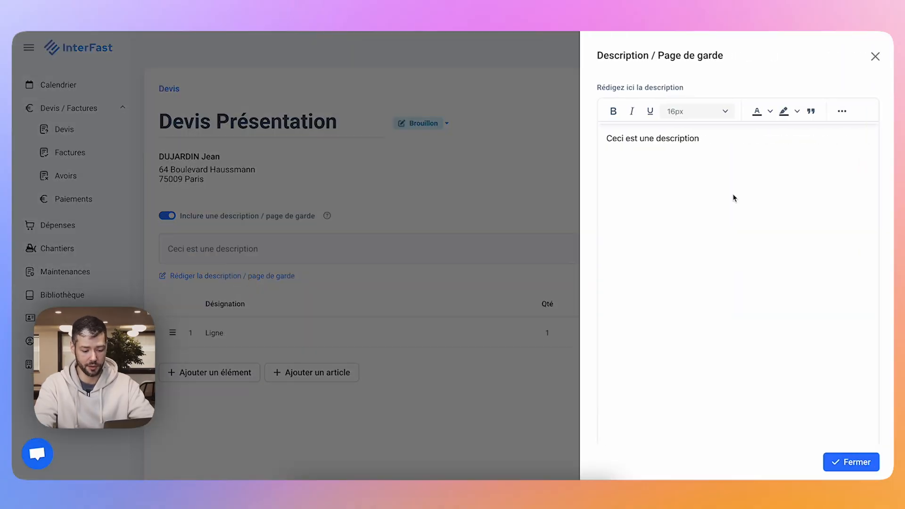
pyautogui.scroll(-3, 790, 205)
pyautogui.click(603, 425)
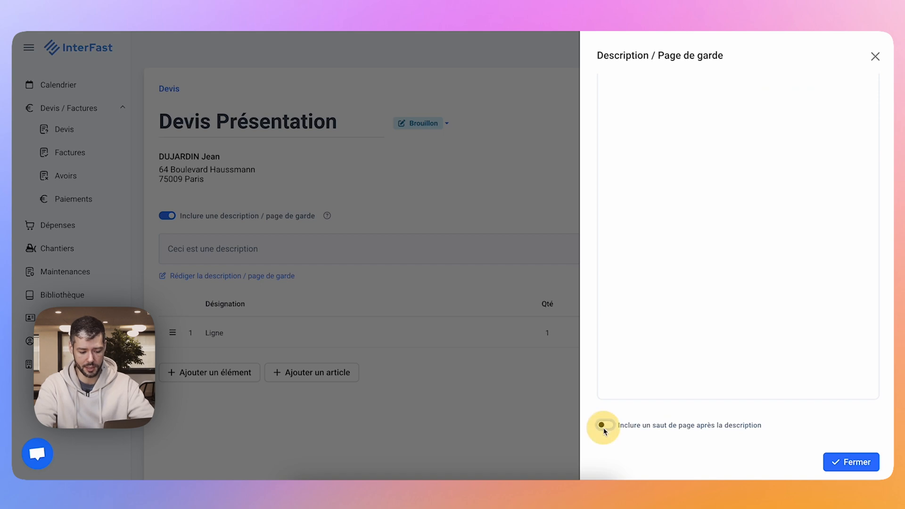
pyautogui.click(845, 467)
# Examine the element types and the library articles that can be added to the quote, closing the library without choosing any.
pyautogui.scroll(-2, 283, 311)
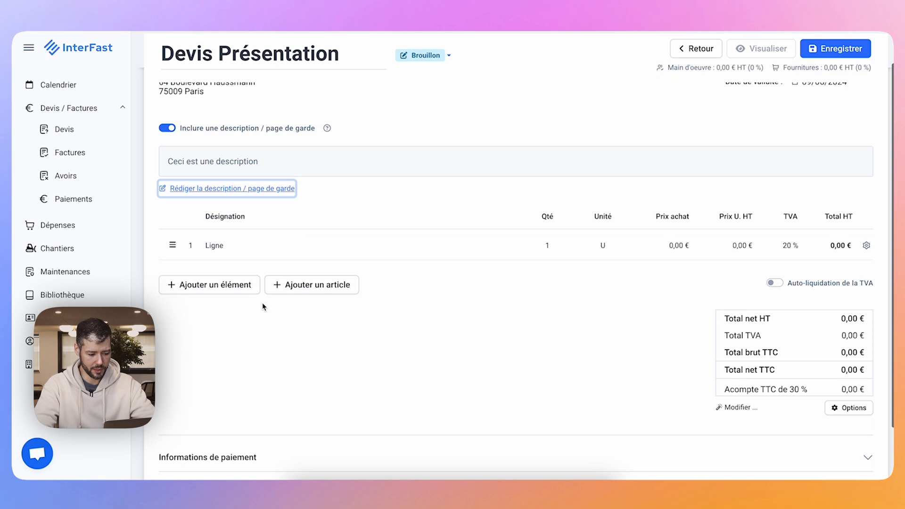
pyautogui.click(240, 288)
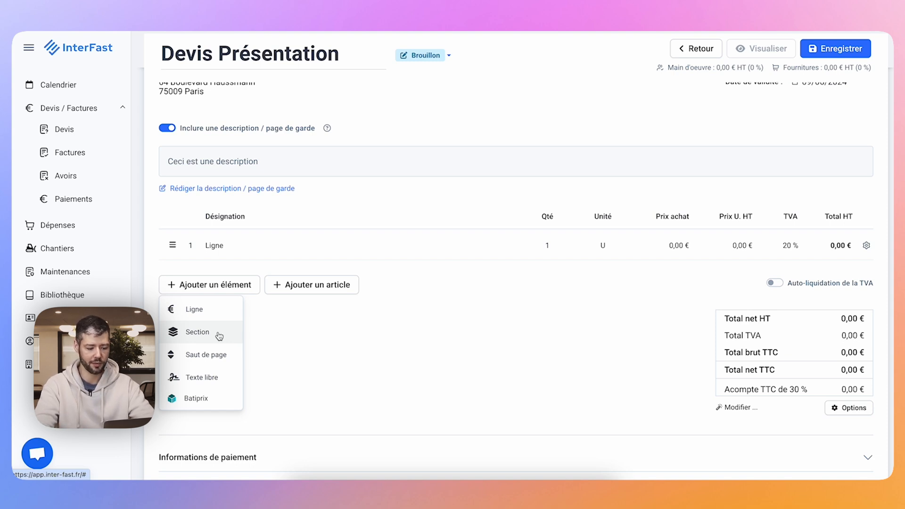
pyautogui.click(310, 287)
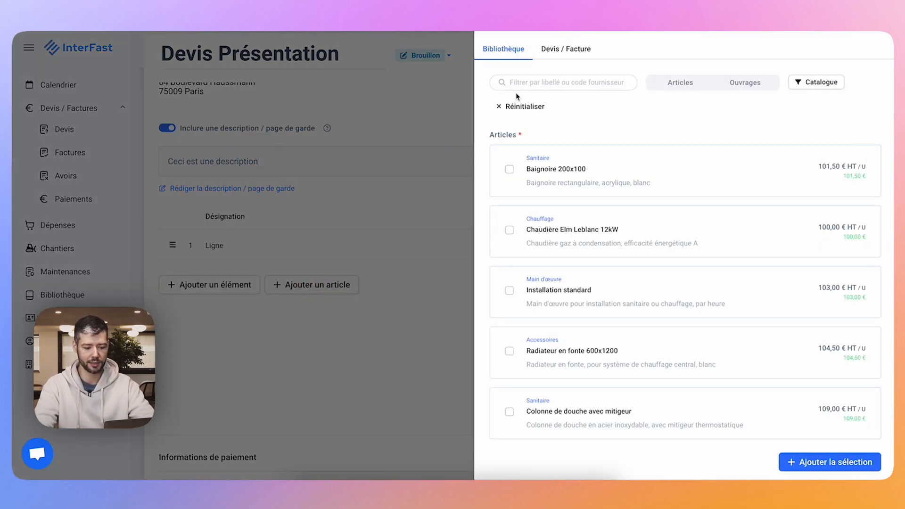
pyautogui.click(273, 324)
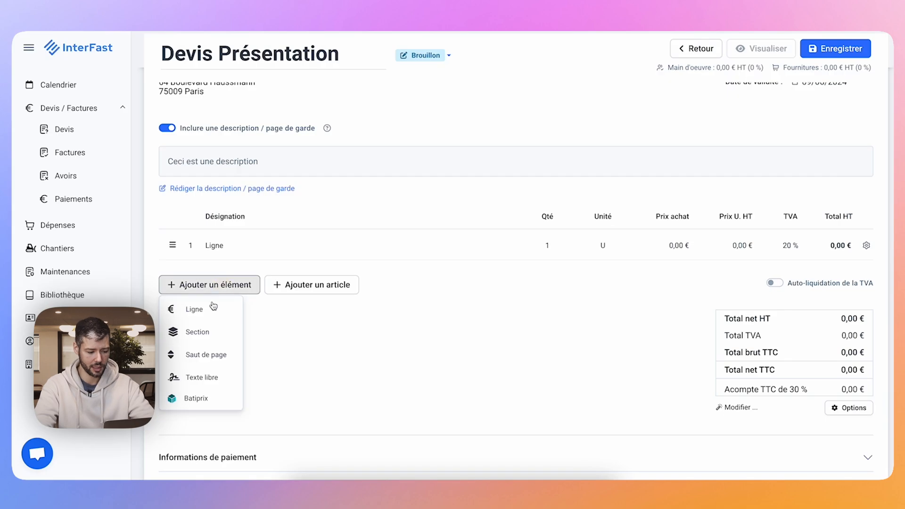
# Add a section, a page break and a free text element below the first quote line.
pyautogui.click(172, 328)
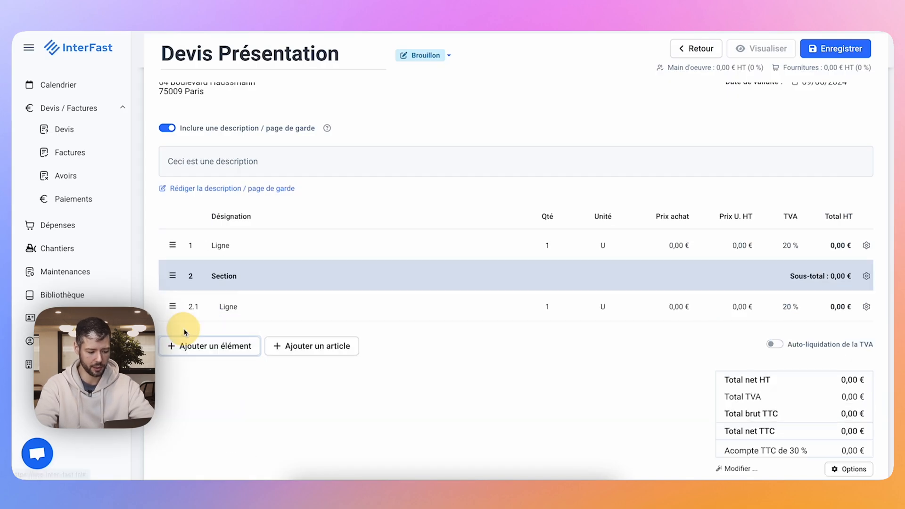
pyautogui.click(202, 345)
pyautogui.click(196, 416)
pyautogui.click(216, 386)
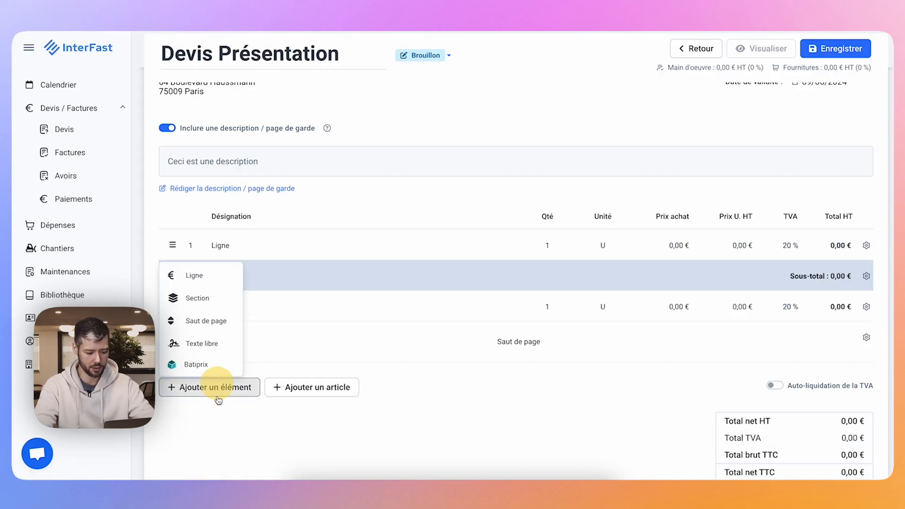
pyautogui.click(196, 350)
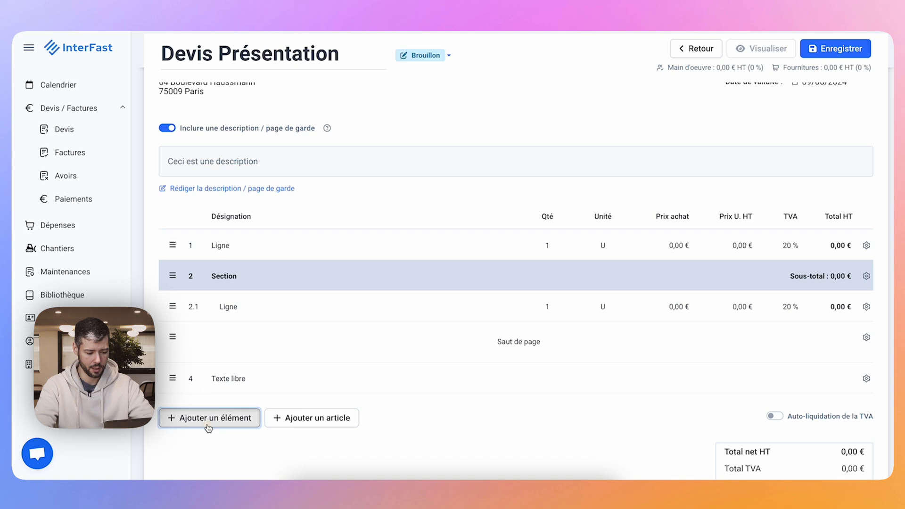
pyautogui.click(205, 427)
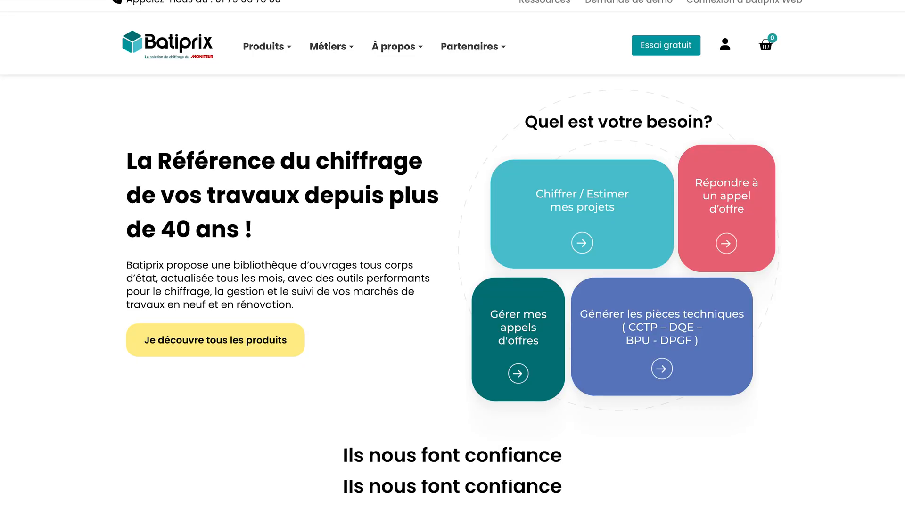
# Look through the Batiprix website's home page, including the Batiprix Web - Estimation offer.
pyautogui.scroll(-3, 453, 254)
pyautogui.scroll(-3, 452, 254)
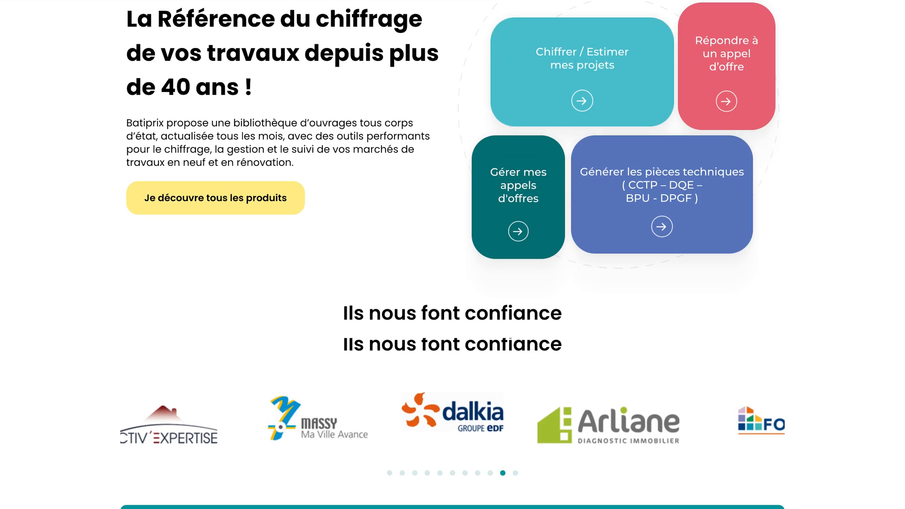
pyautogui.scroll(-3, 452, 254)
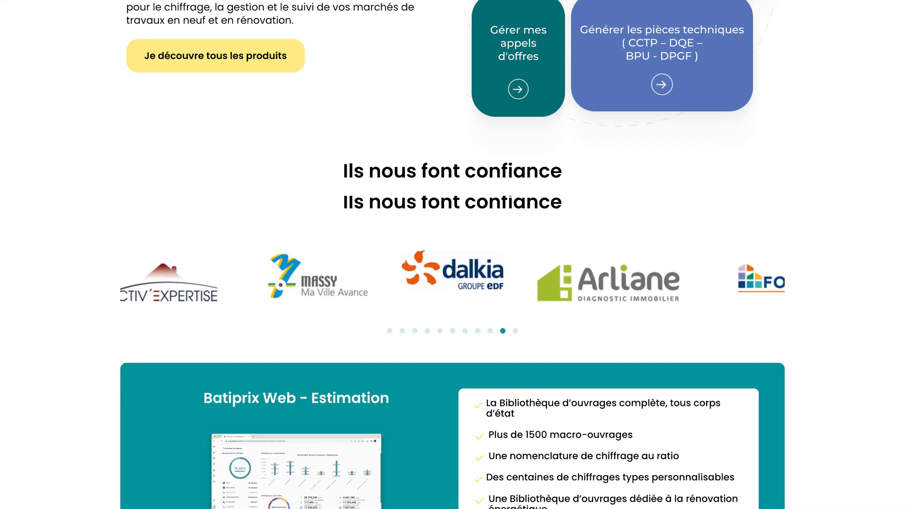
pyautogui.scroll(-3, 452, 254)
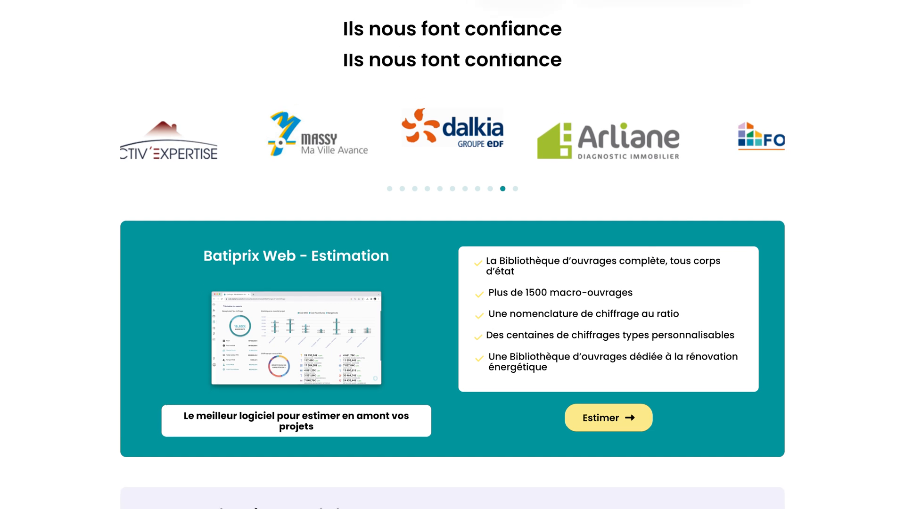
pyautogui.scroll(-2, 452, 254)
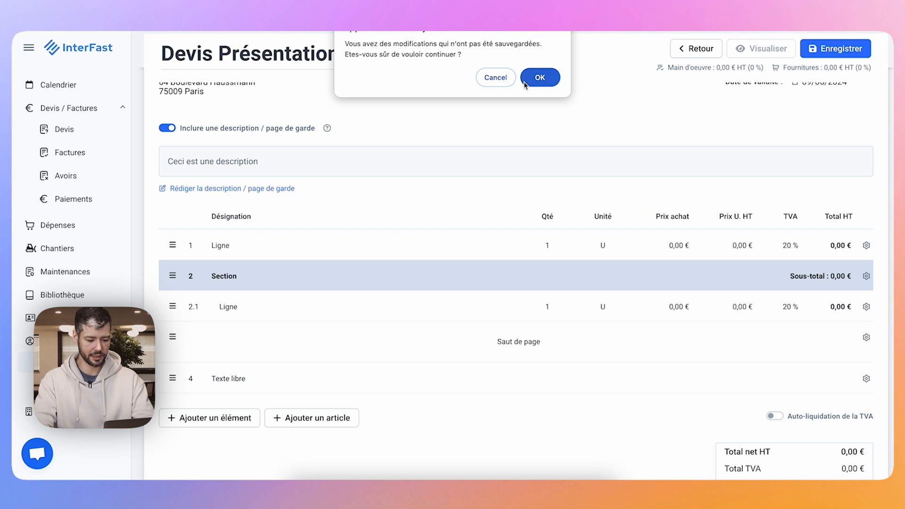
# Open the account owner's record from the users list and look through it.
pyautogui.click(525, 84)
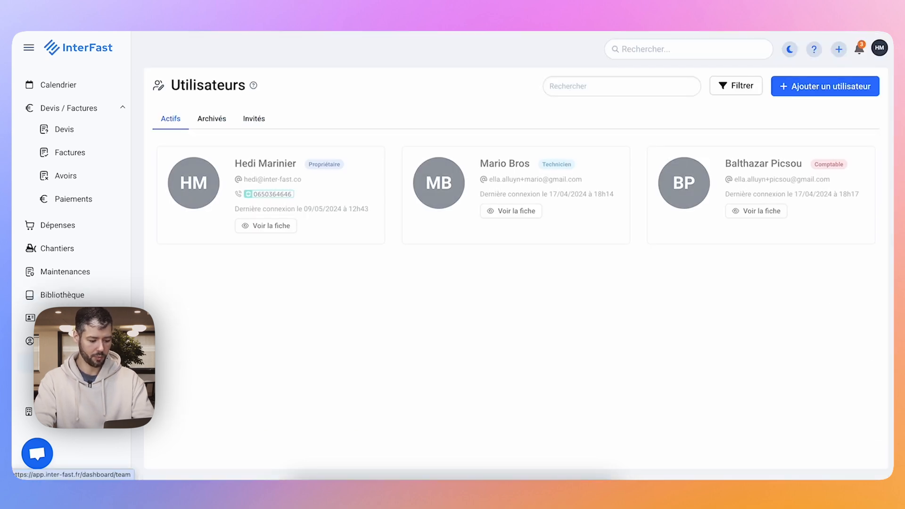
pyautogui.click(266, 226)
pyautogui.scroll(-5, 325, 339)
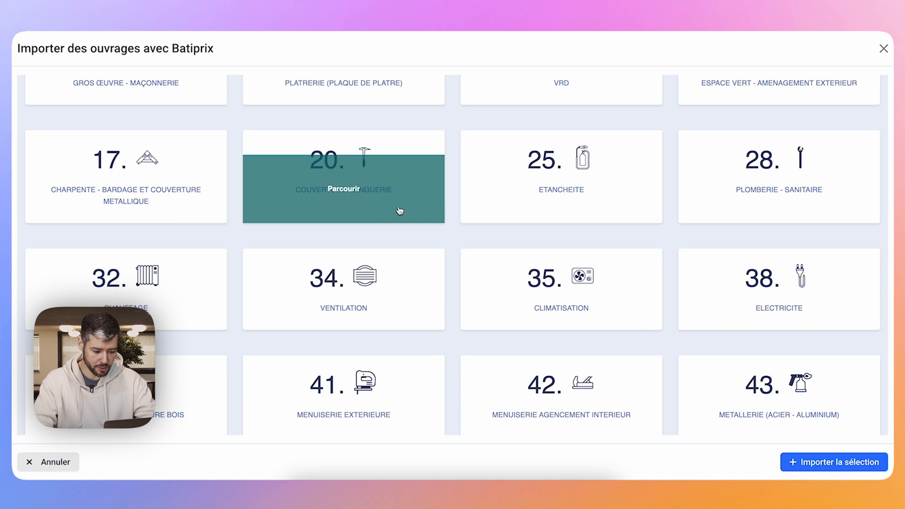
# Import the Batiprix work "Faîtage angulaire à 2 pinces en cuivre de 0,25 m dév." from Couverture - Zinguerie, copper roofing, into the quote.
pyautogui.click(351, 205)
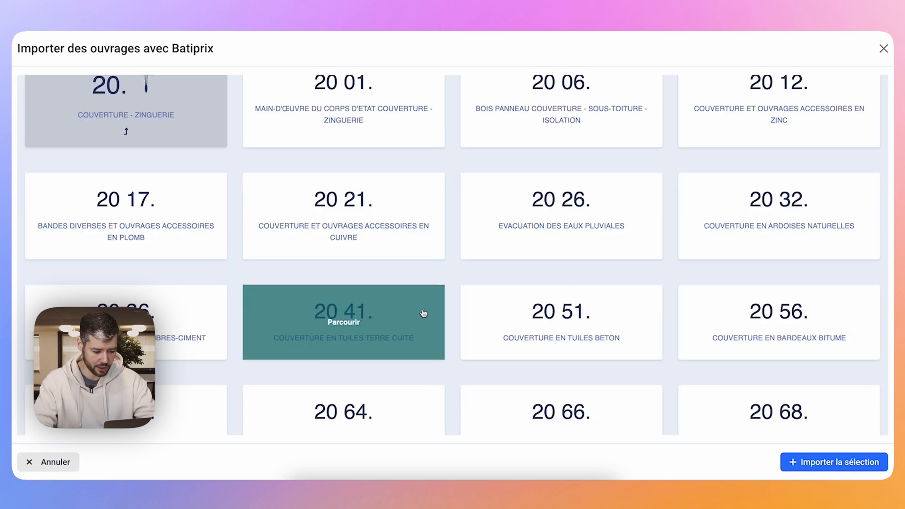
pyautogui.click(381, 254)
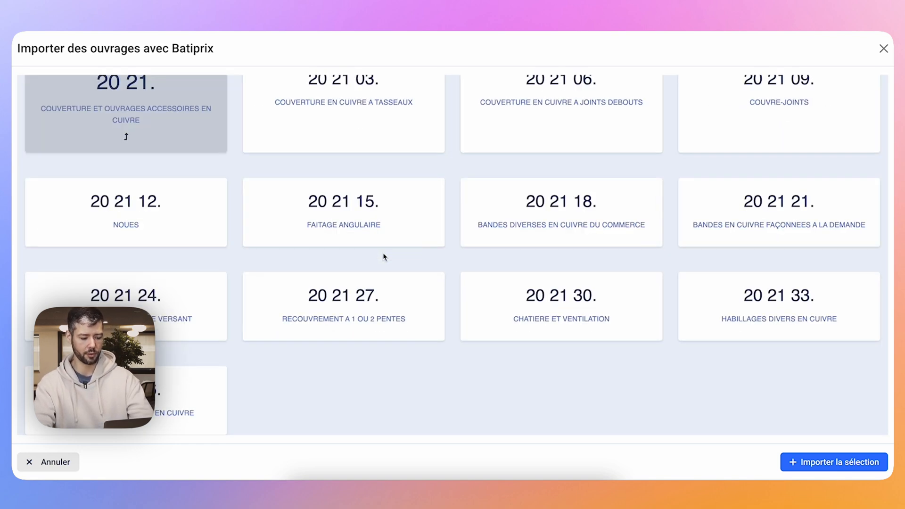
pyautogui.click(398, 233)
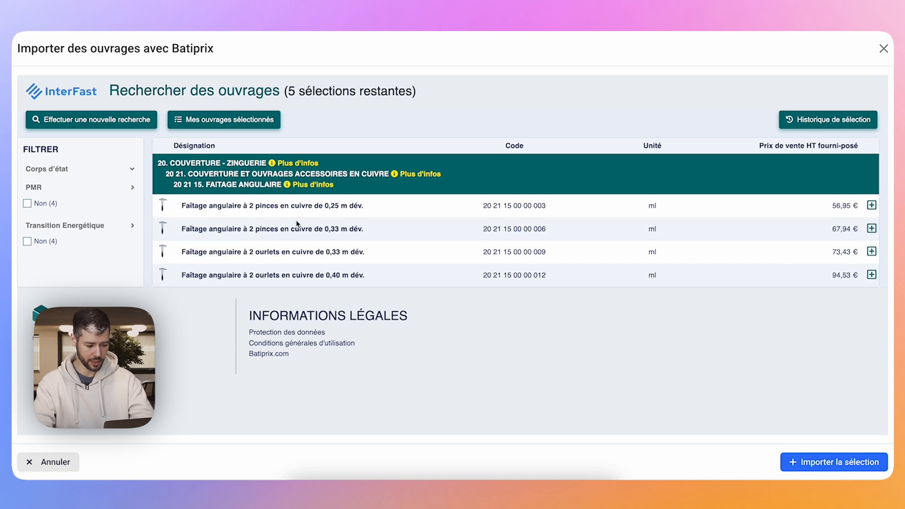
pyautogui.click(872, 207)
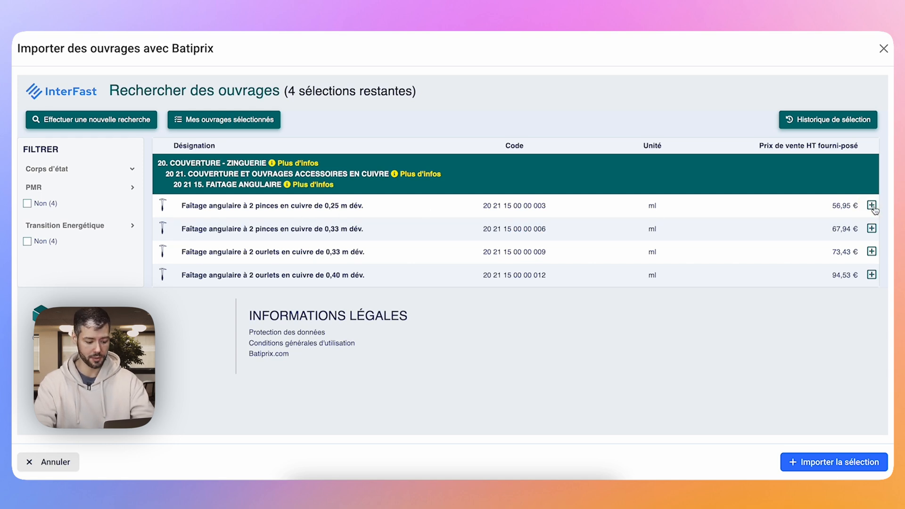
pyautogui.click(814, 463)
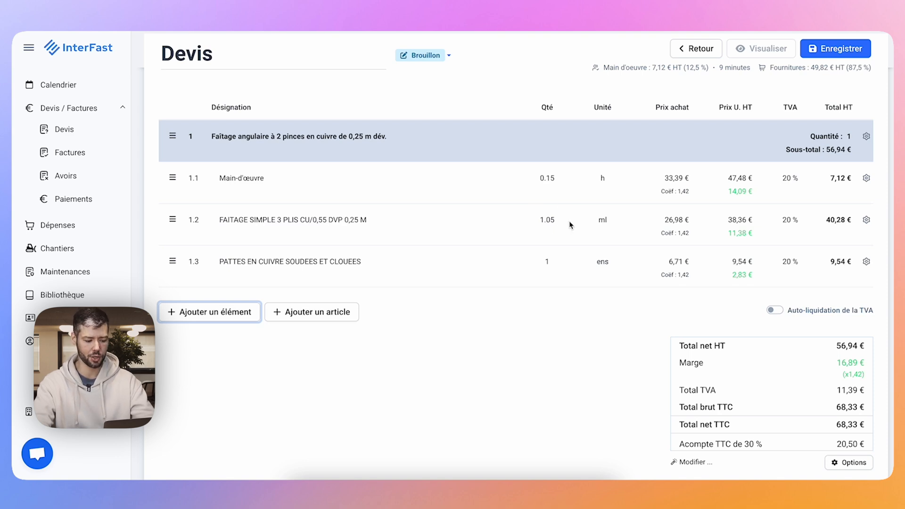
# Set the quantity of the imported copper ridge work to 50.
pyautogui.click(819, 136)
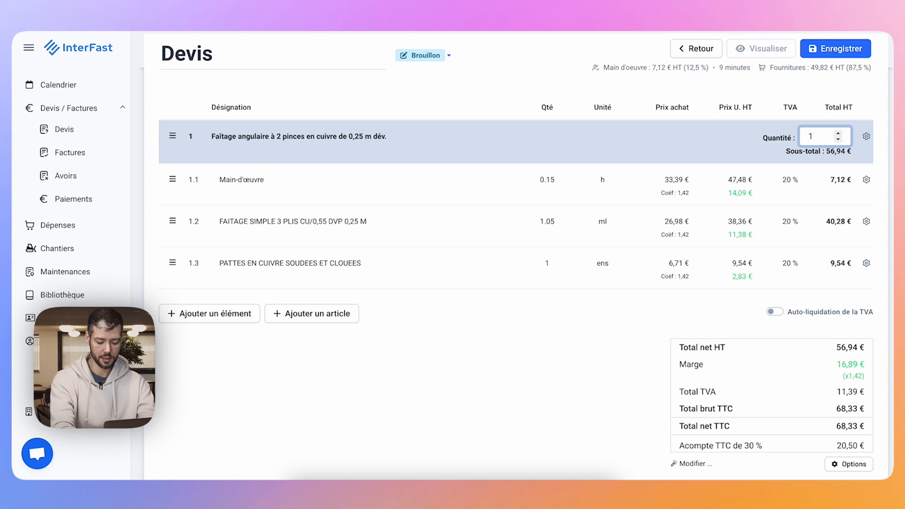
pyautogui.press('BackSpace')
pyautogui.press('BackSpace')
pyautogui.press('BackSpace')
pyautogui.write('50')
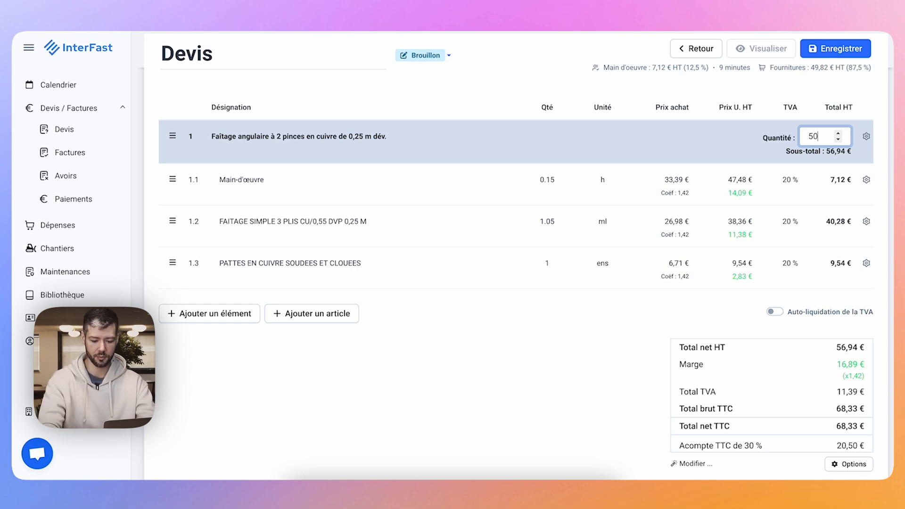
pyautogui.press('Return')
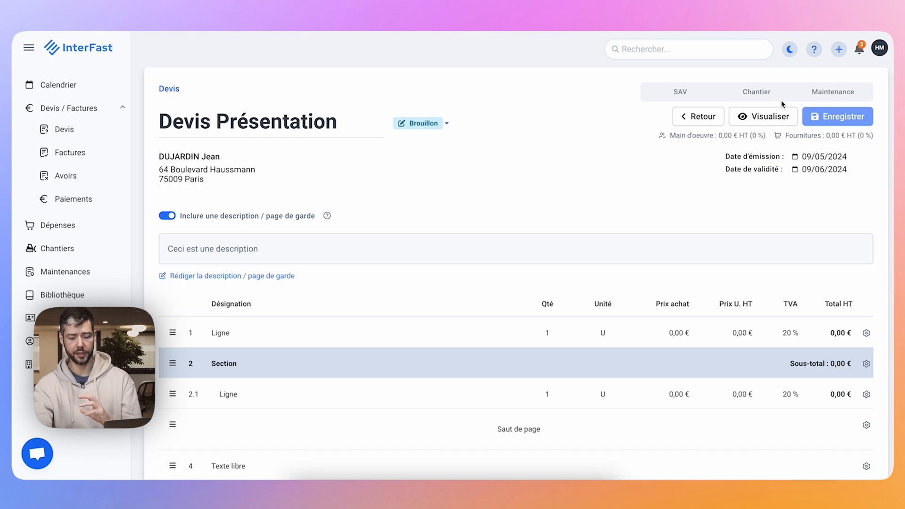
# In the quote "Devis Présentation", enter "Main d'oeuvre" as the designation of line 1.
pyautogui.scroll(-4, 492, 188)
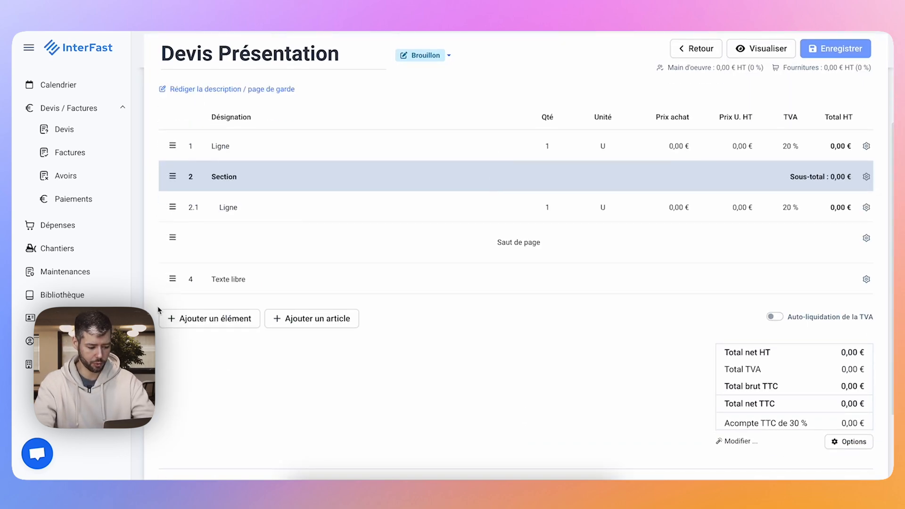
pyautogui.click(216, 147)
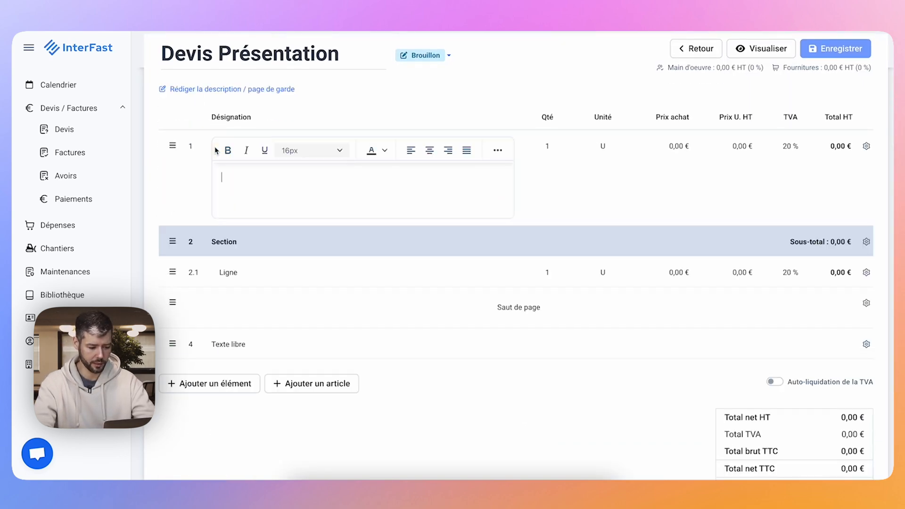
pyautogui.click(252, 186)
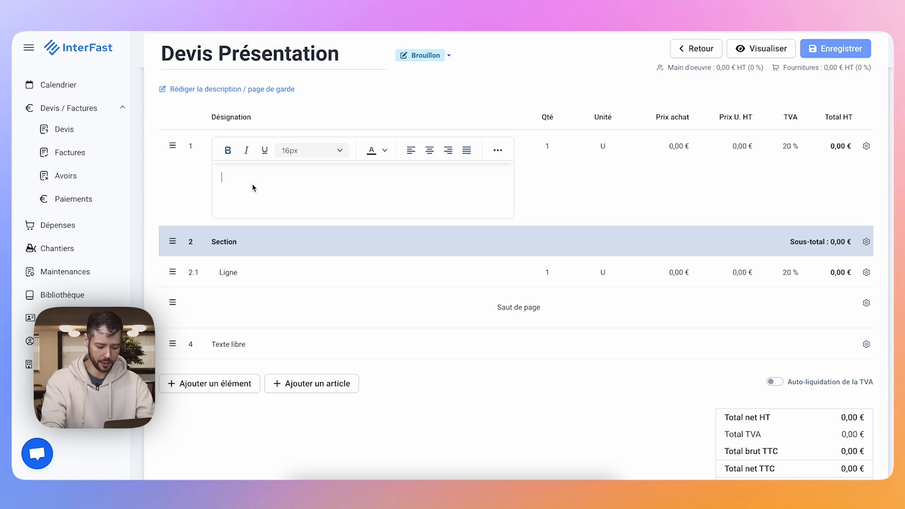
pyautogui.write('Main d')
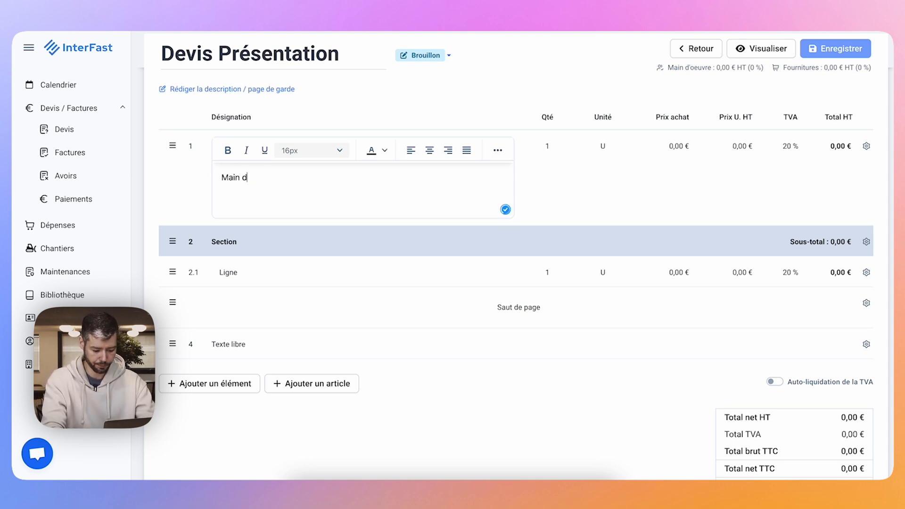
pyautogui.write("'oeuvre")
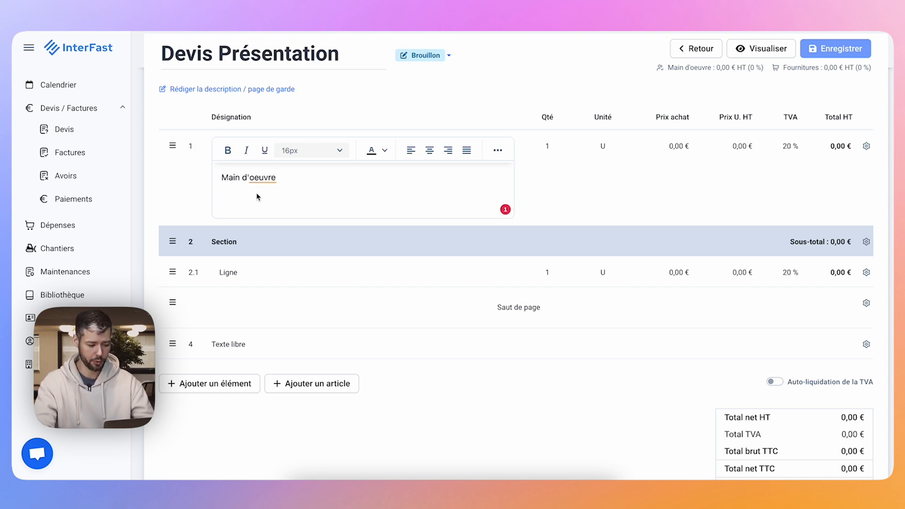
# Try bold on the "Main d'oeuvre" designation and look at the available text colours without applying one.
pyautogui.moveTo(287, 178); pyautogui.dragTo(201, 183)
pyautogui.click(228, 150)
pyautogui.click(227, 150)
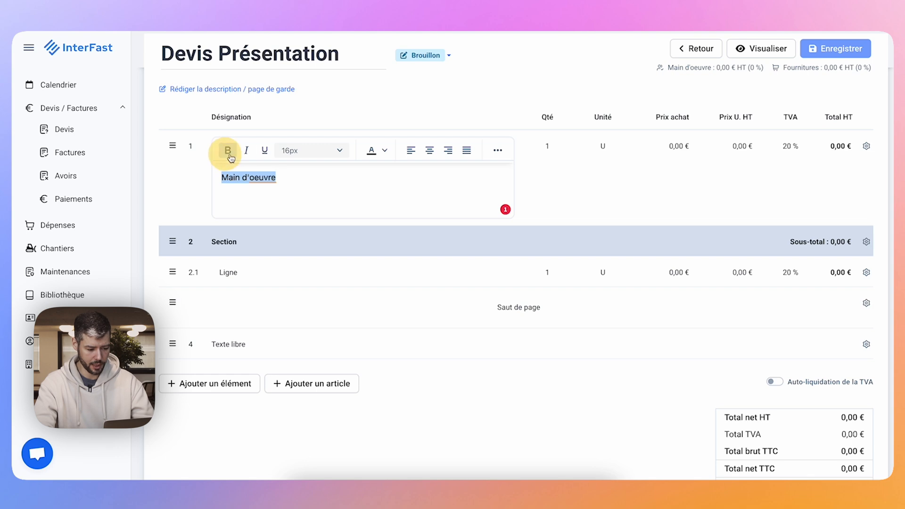
pyautogui.click(372, 151)
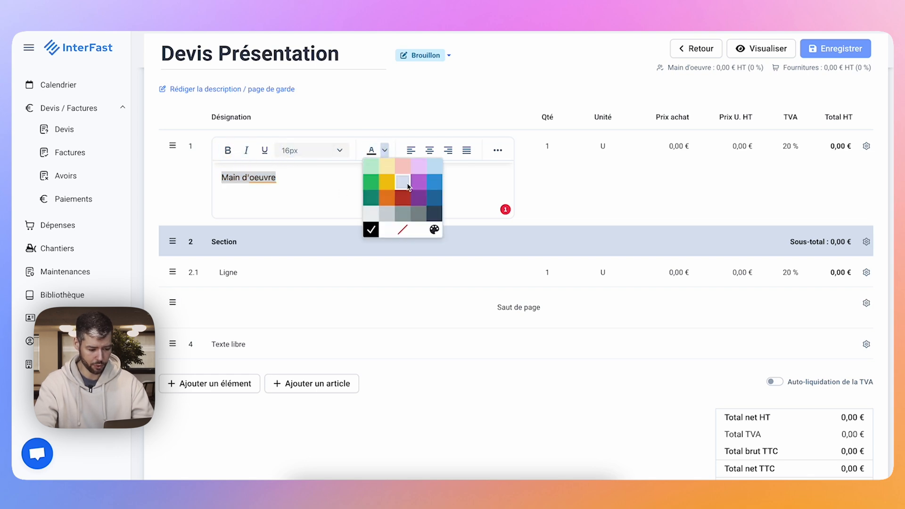
pyautogui.click(267, 180)
# View the spelling suggestion for "oeuvre" and open the help centre article "Astuces Interfast".
pyautogui.click(254, 177)
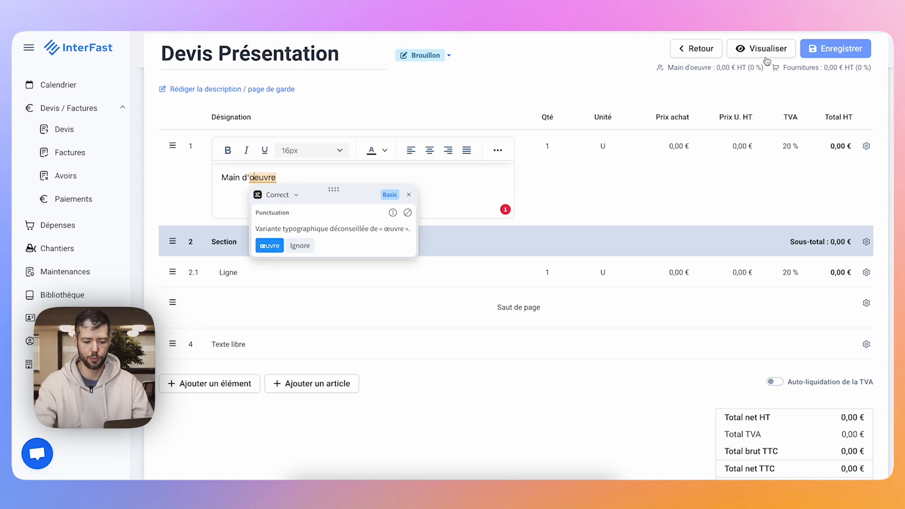
pyautogui.scroll(4, 768, 62)
pyautogui.click(790, 55)
pyautogui.click(730, 94)
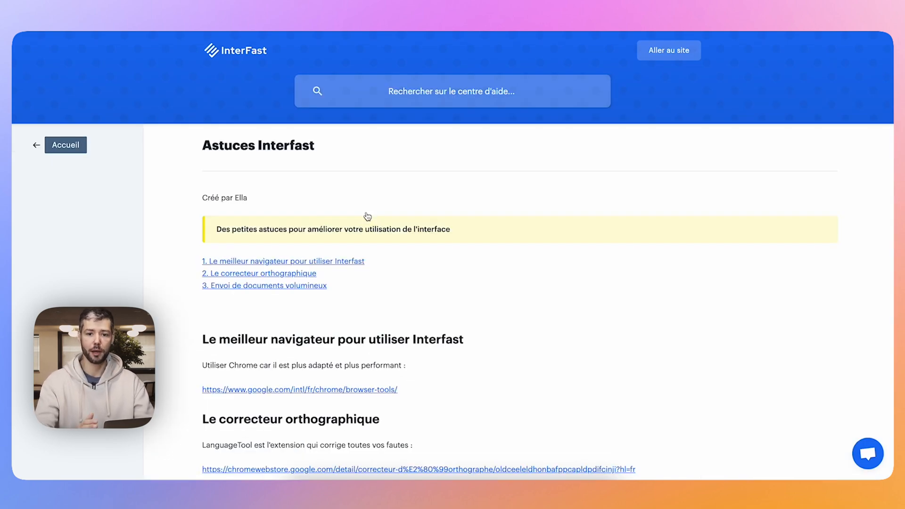
# View the spell-checker advice in the help article "Astuces Interfast" and return to the quote.
pyautogui.click(394, 83)
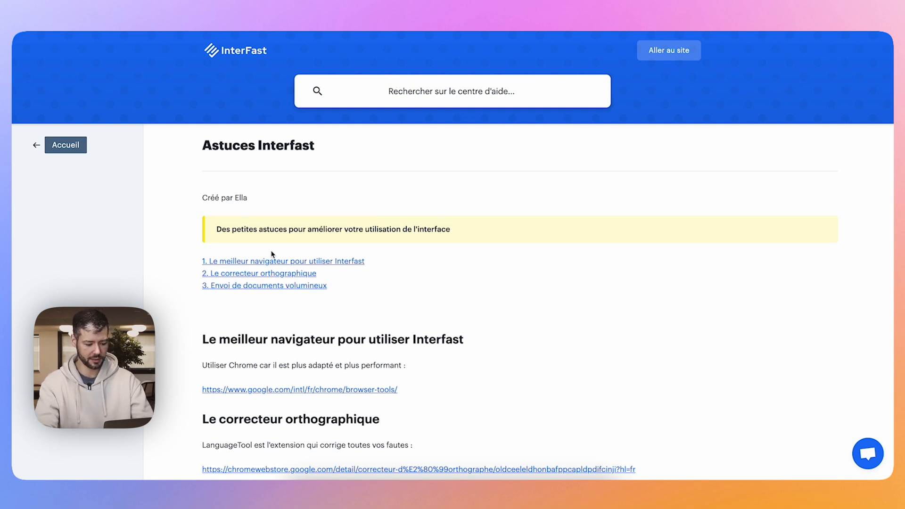
pyautogui.click(245, 276)
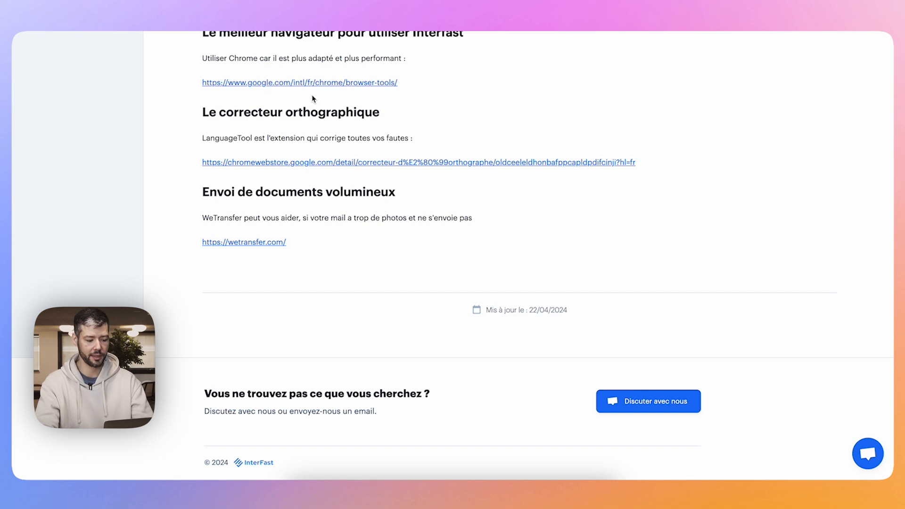
pyautogui.click(329, 82)
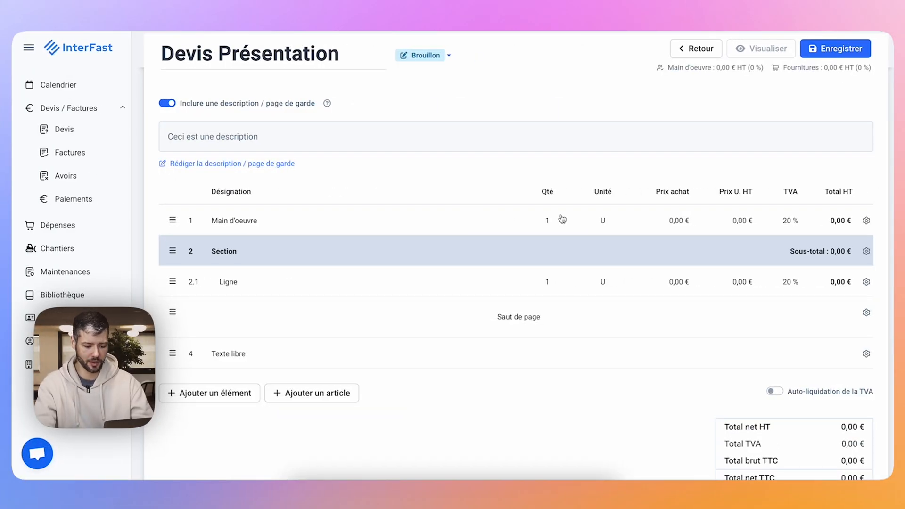
# On the "Main d'oeuvre" line, set the quantity to 1.6 and the unit to h, and highlight the quote's labour time.
pyautogui.click(547, 220)
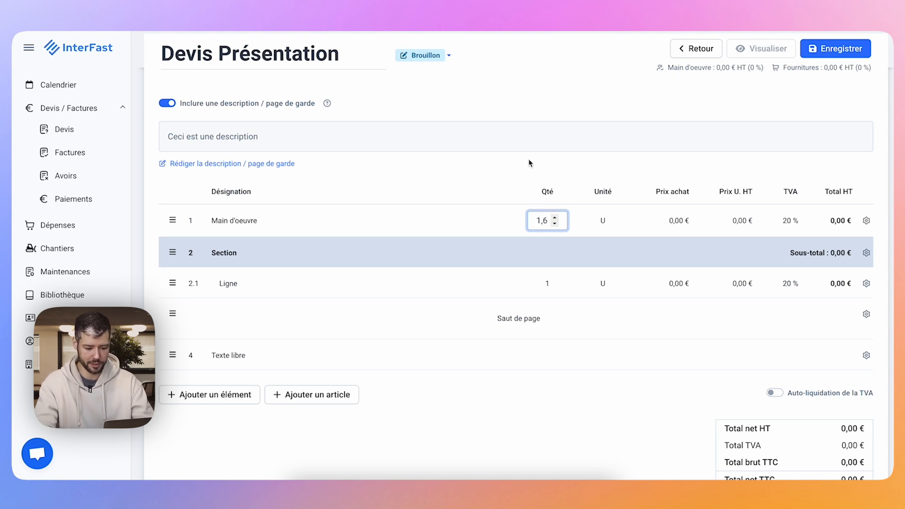
pyautogui.click(608, 220)
pyautogui.scroll(-5, 603, 293)
pyautogui.scroll(5, 606, 349)
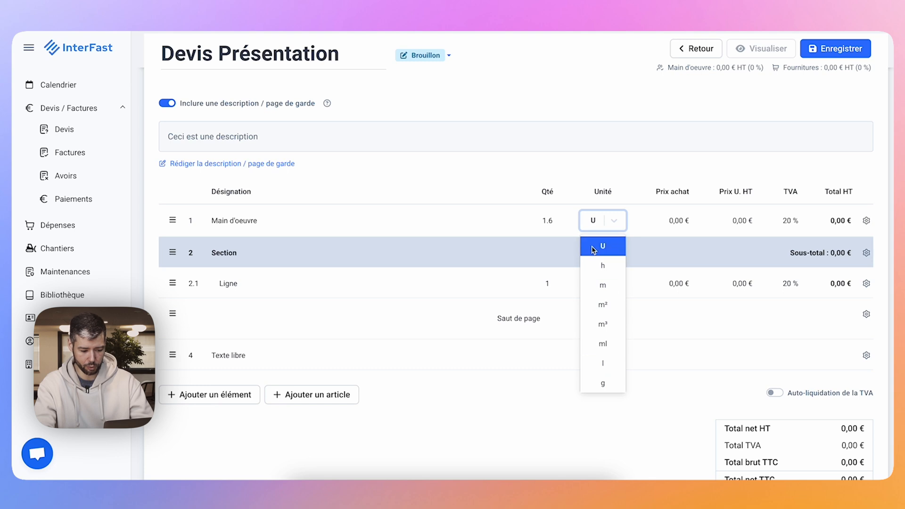
pyautogui.click(594, 267)
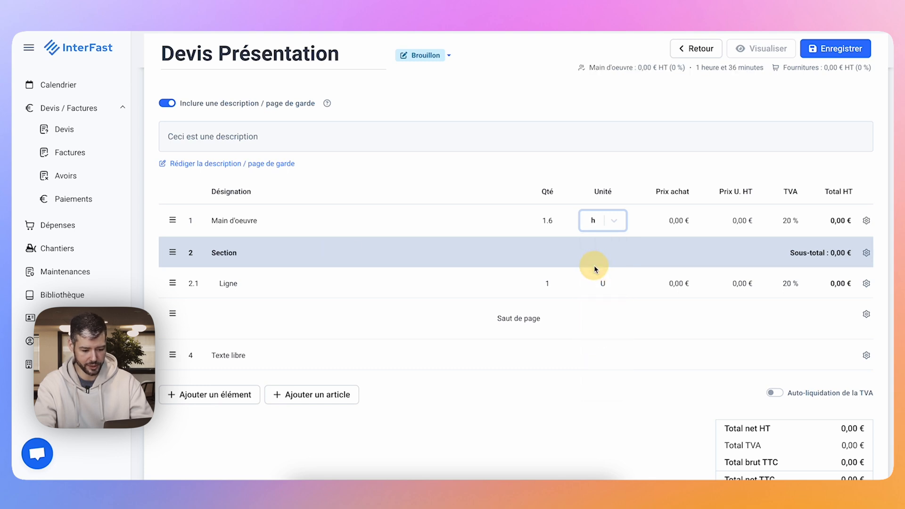
pyautogui.moveTo(696, 68); pyautogui.dragTo(764, 68)
pyautogui.click(686, 100)
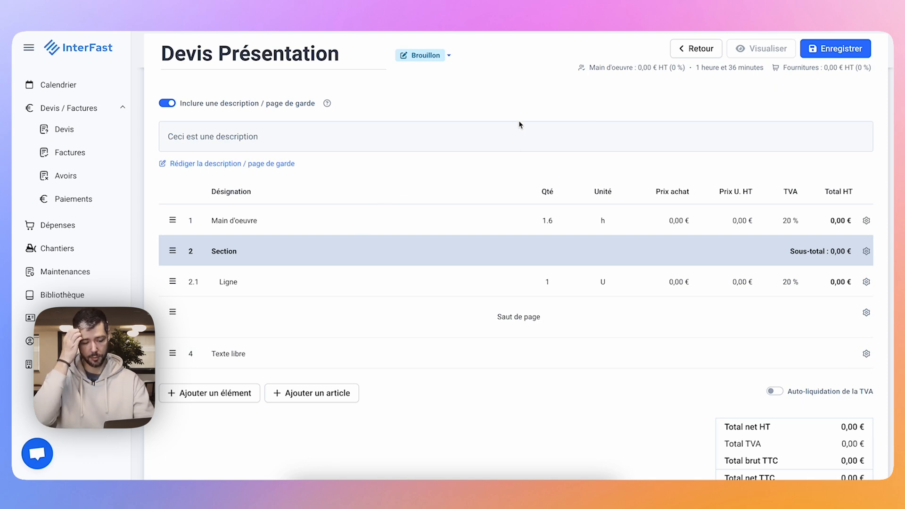
# Set the "Main d'oeuvre" line's purchase price to 20 € and its unit price excluding tax to 60 €.
pyautogui.click(673, 219)
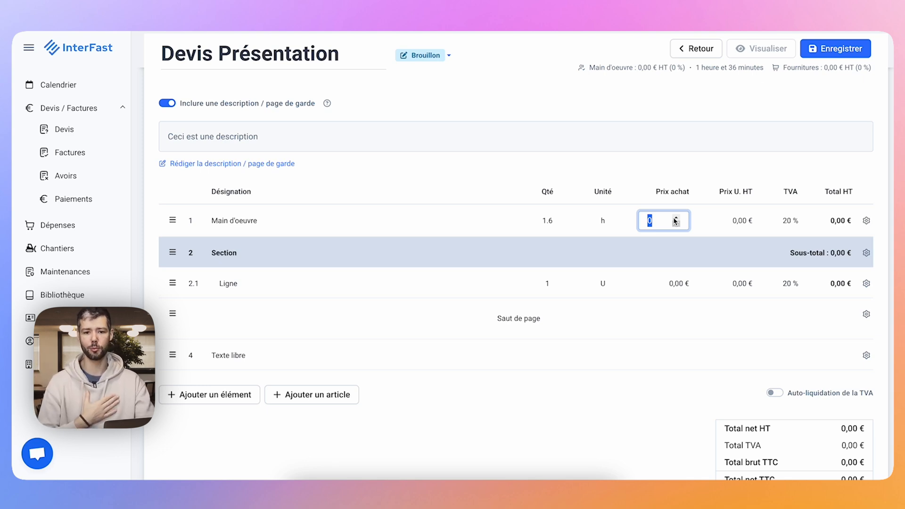
pyautogui.write('20')
pyautogui.click(734, 222)
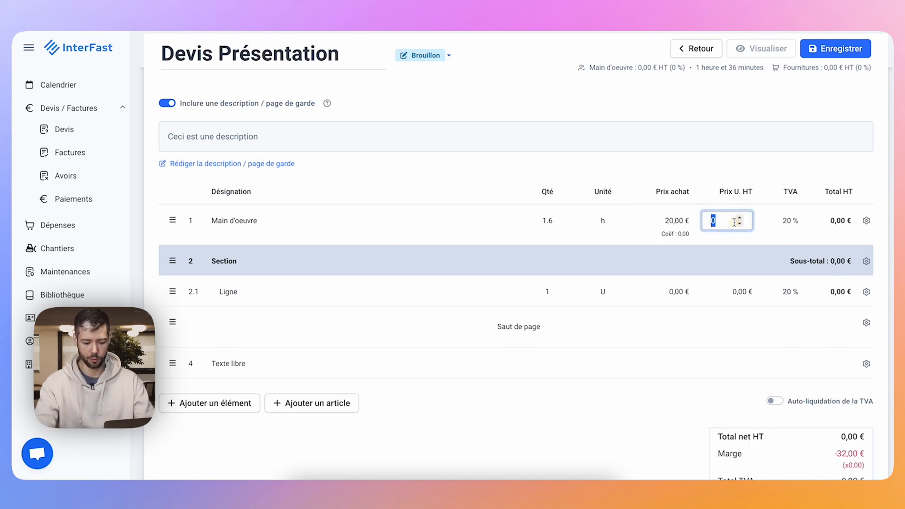
pyautogui.write('60')
pyautogui.click(726, 242)
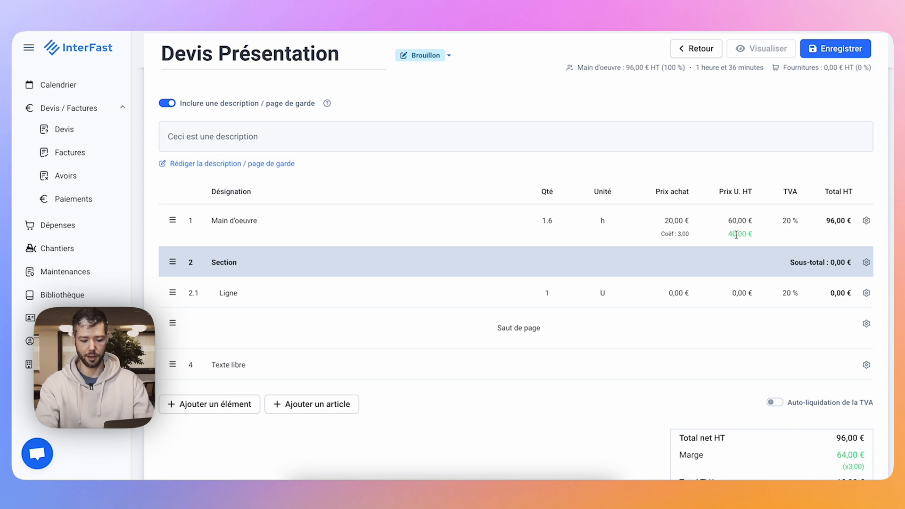
# Examine the margin amount and coefficient in the quote's totals.
pyautogui.scroll(-2, 736, 234)
pyautogui.moveTo(842, 365)
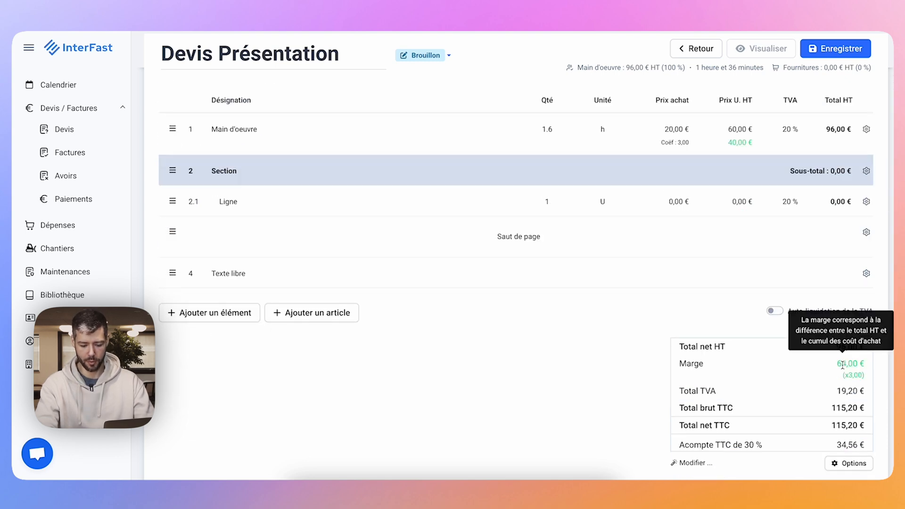
pyautogui.moveTo(838, 364); pyautogui.dragTo(868, 374)
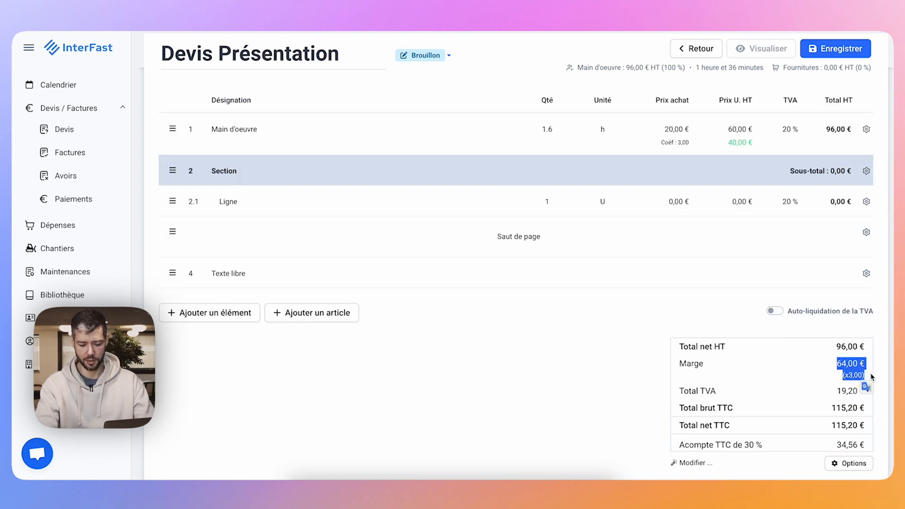
pyautogui.click(880, 374)
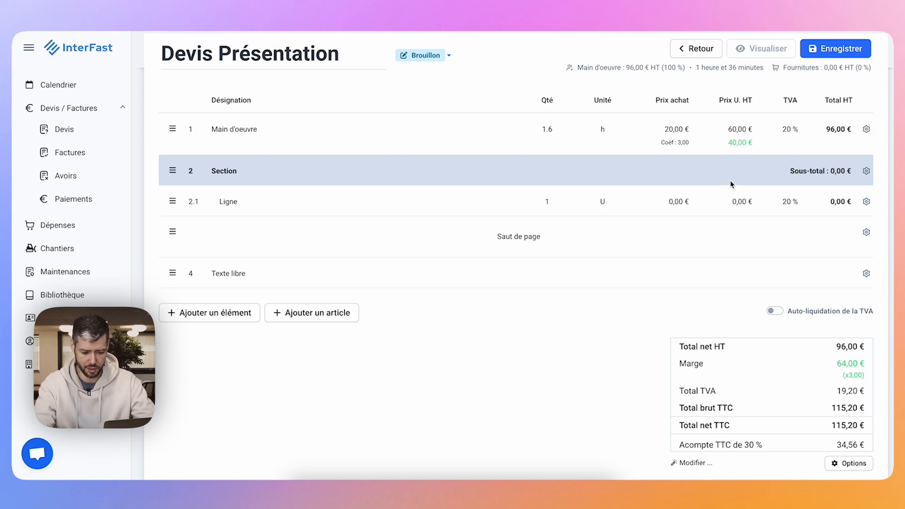
# Try a purchase price of 79 € on the "Main d'oeuvre" line, and restore it to 20 €.
pyautogui.click(680, 132)
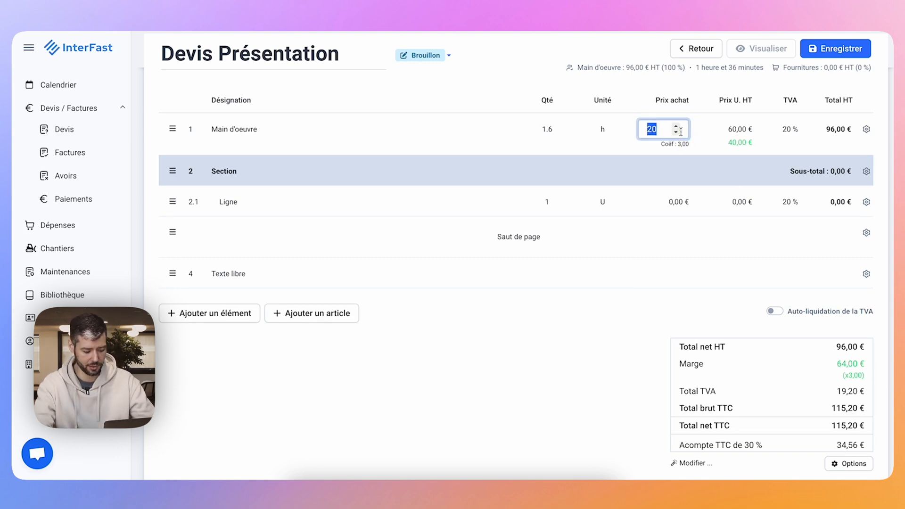
pyautogui.write('79')
pyautogui.press('Return')
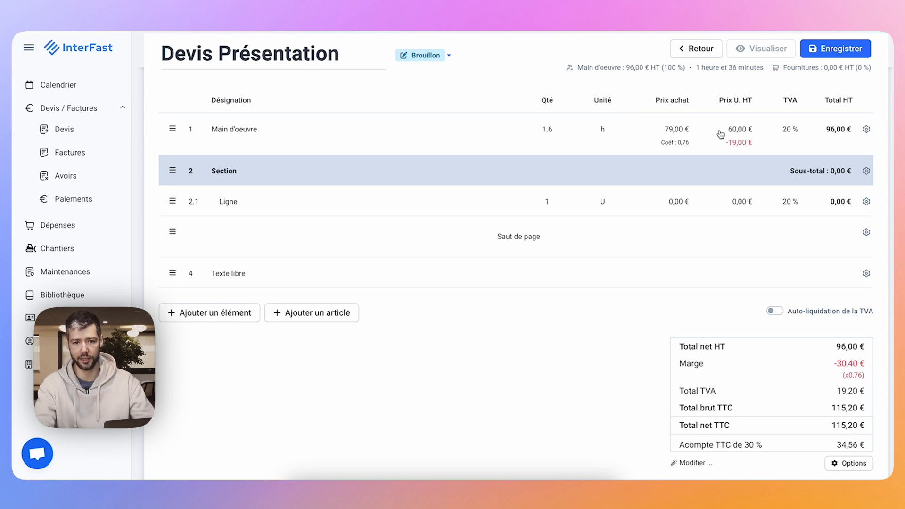
pyautogui.click(664, 225)
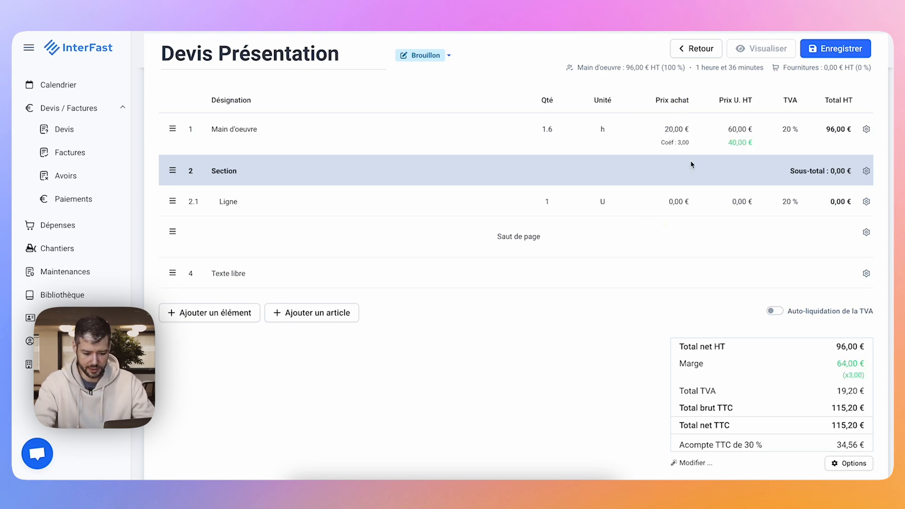
# View the VAT rates available for the "Main d'oeuvre" line.
pyautogui.click(795, 133)
pyautogui.click(795, 132)
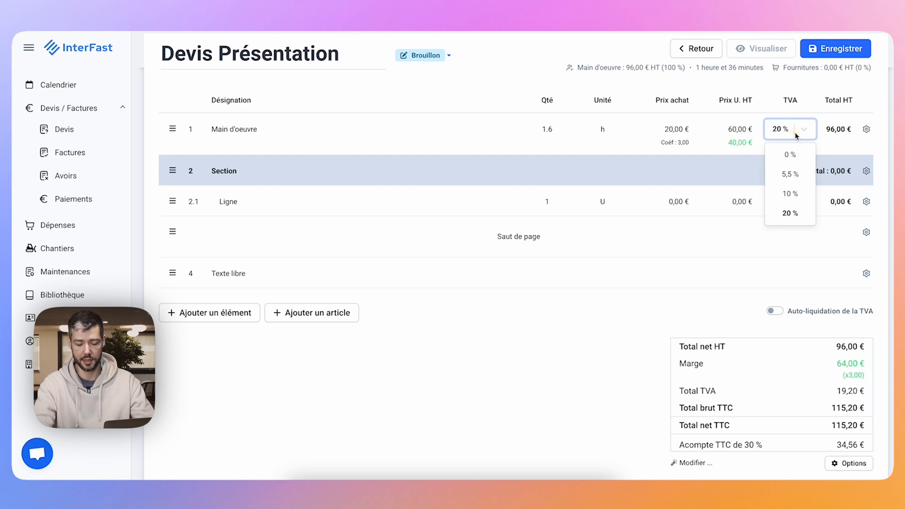
# Add the image "undraw_questions_re_1fy7 1.png" to the "Main d'oeuvre" line.
pyautogui.click(866, 132)
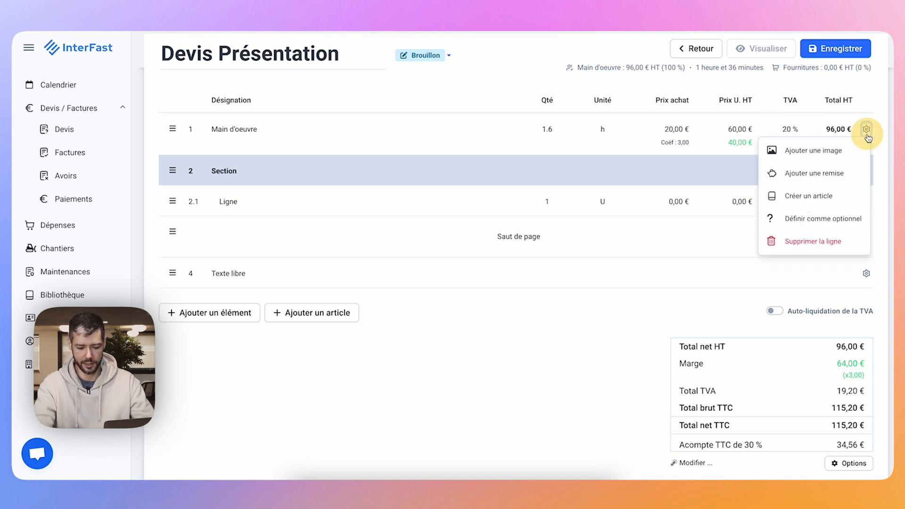
pyautogui.click(832, 151)
pyautogui.click(377, 270)
pyautogui.doubleClick(377, 272)
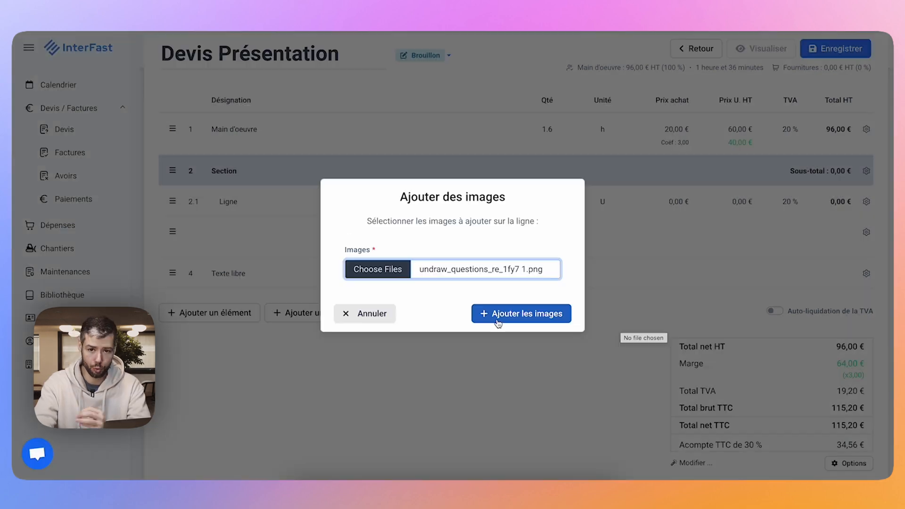
pyautogui.click(497, 324)
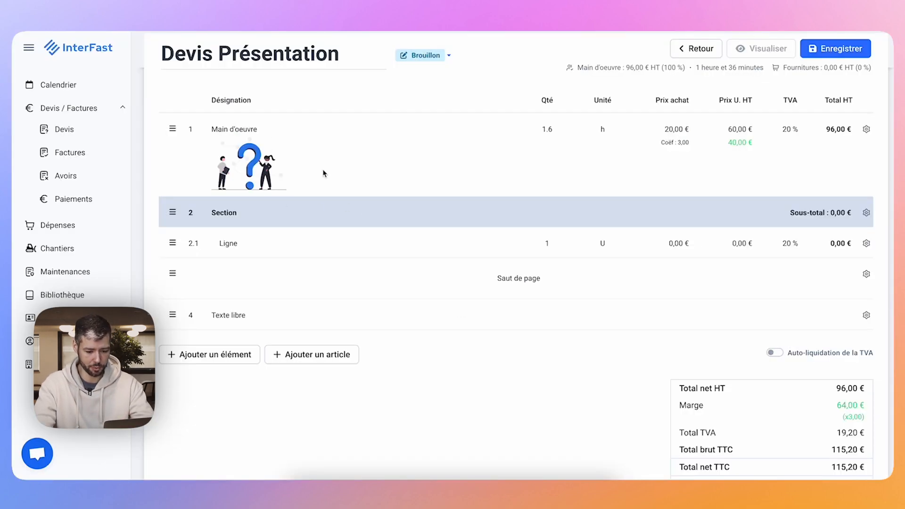
# Save the quote, preview its PDF with the added image, and return to editing.
pyautogui.click(827, 53)
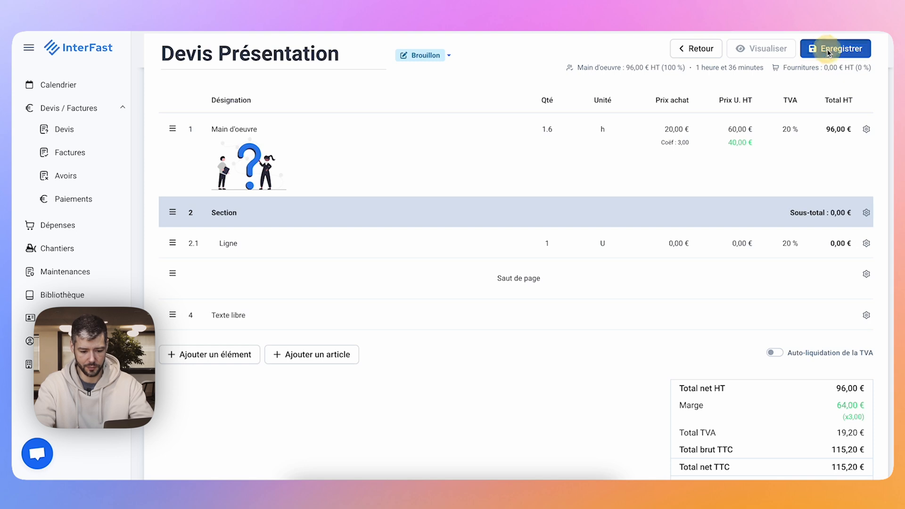
pyautogui.click(777, 51)
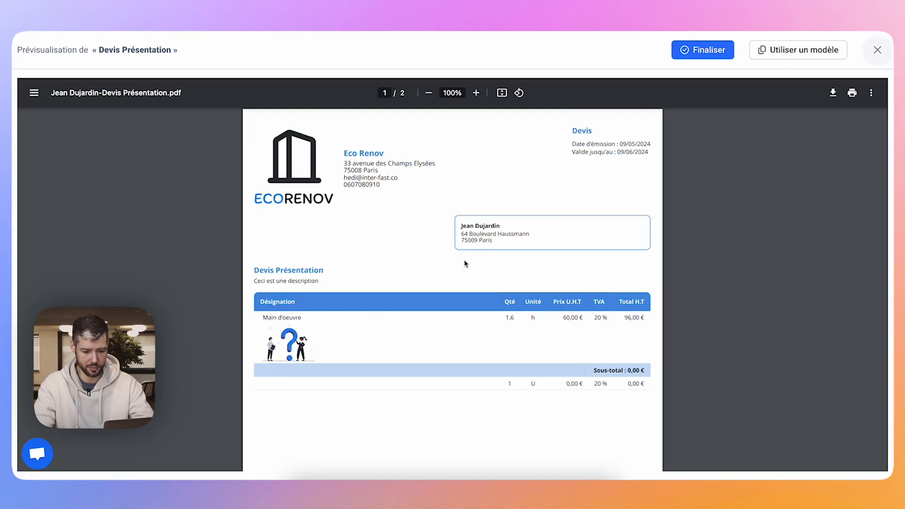
pyautogui.click(874, 60)
# Define the "Main d'oeuvre" line as optional and check the quote's totals.
pyautogui.click(866, 129)
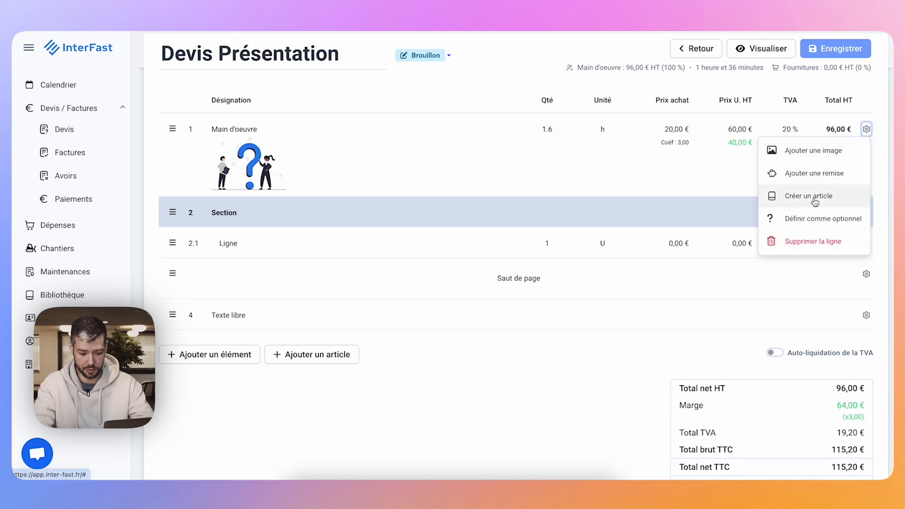
pyautogui.click(801, 220)
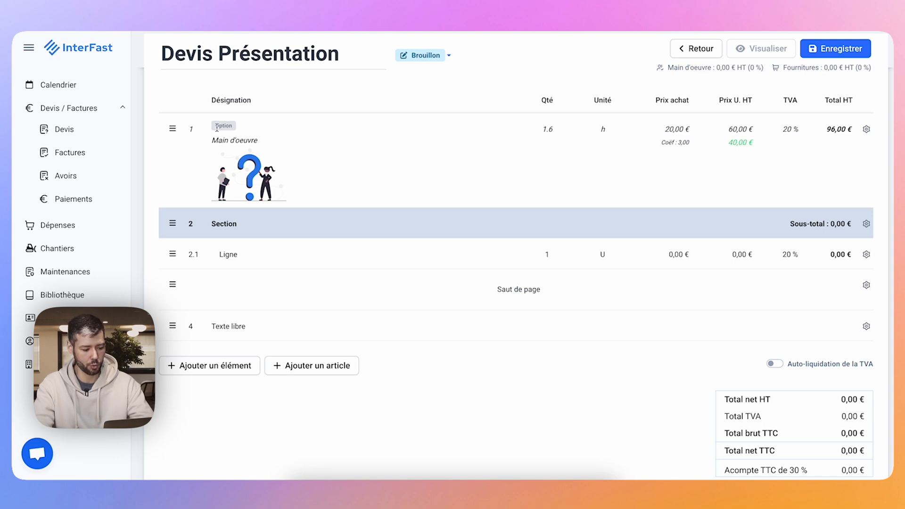
pyautogui.scroll(-1, 657, 337)
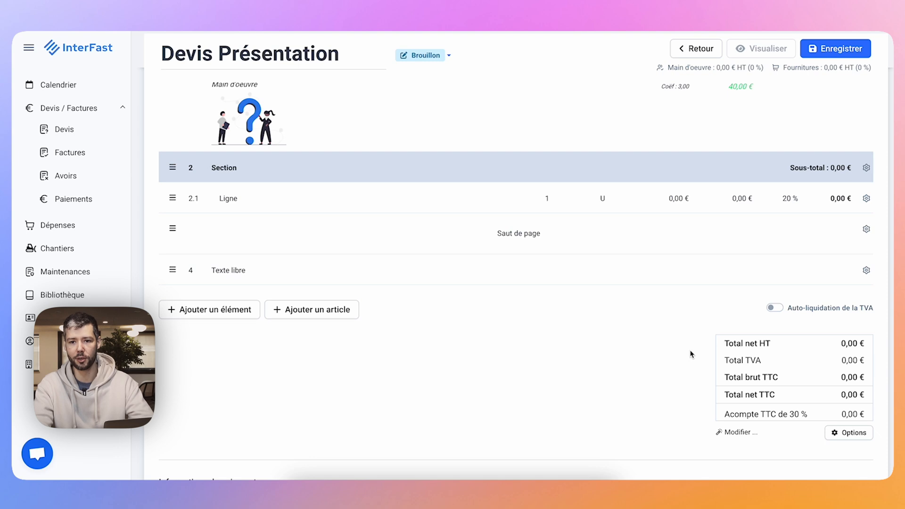
# Apply a 10 % discount to the optional "Main d'oeuvre" line, after viewing the fixed-amount discount option.
pyautogui.click(866, 143)
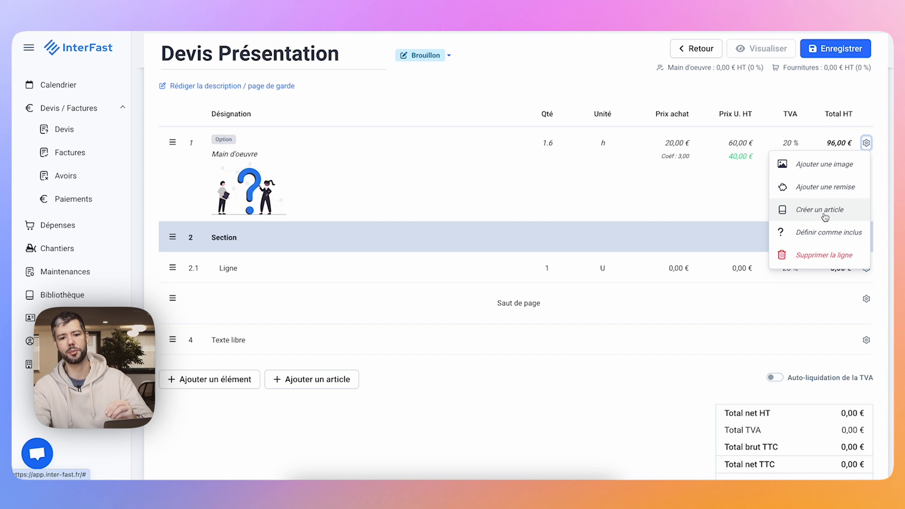
pyautogui.moveTo(251, 179)
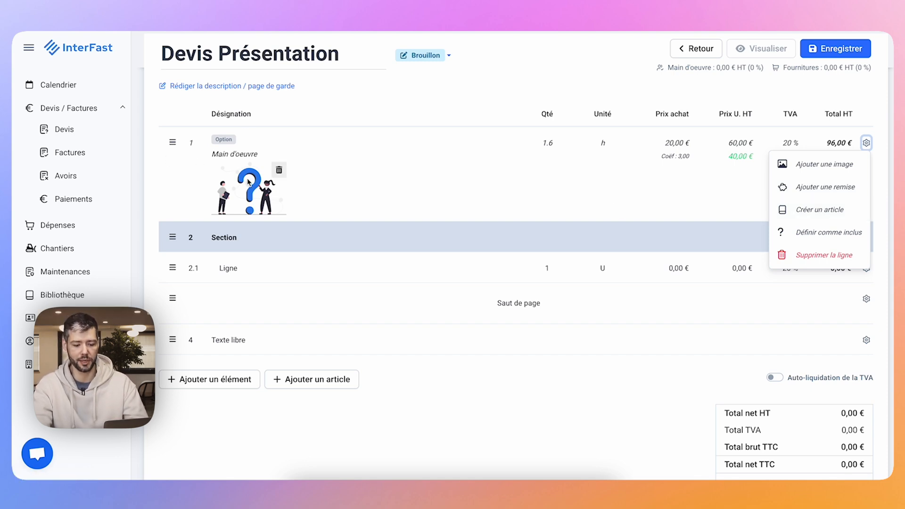
pyautogui.click(818, 193)
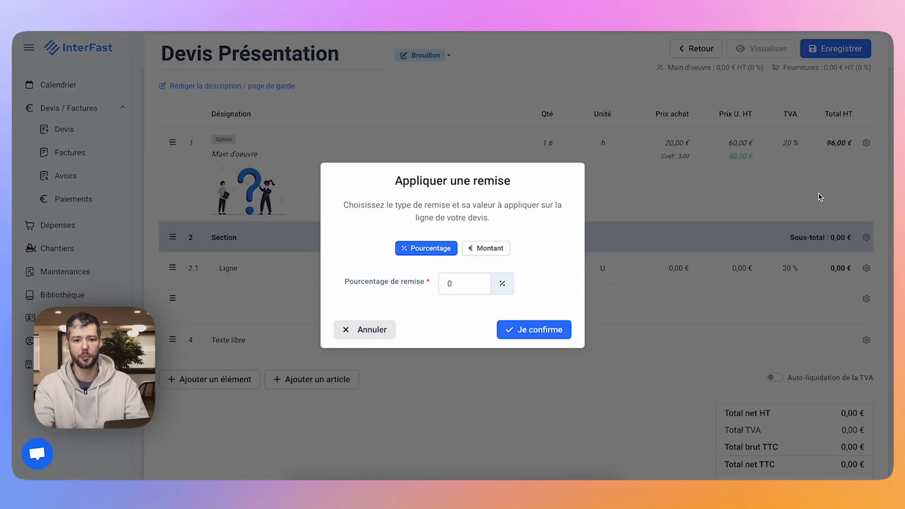
pyautogui.click(481, 248)
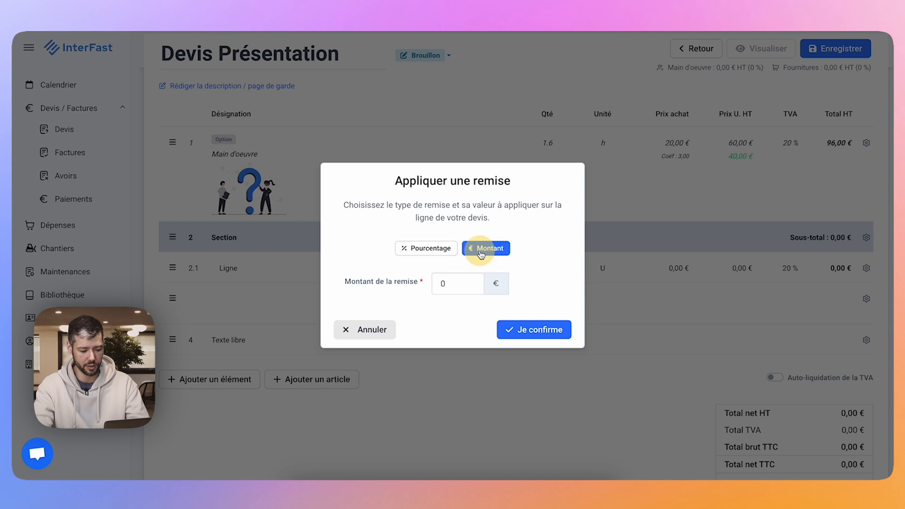
pyautogui.click(439, 252)
pyautogui.click(458, 284)
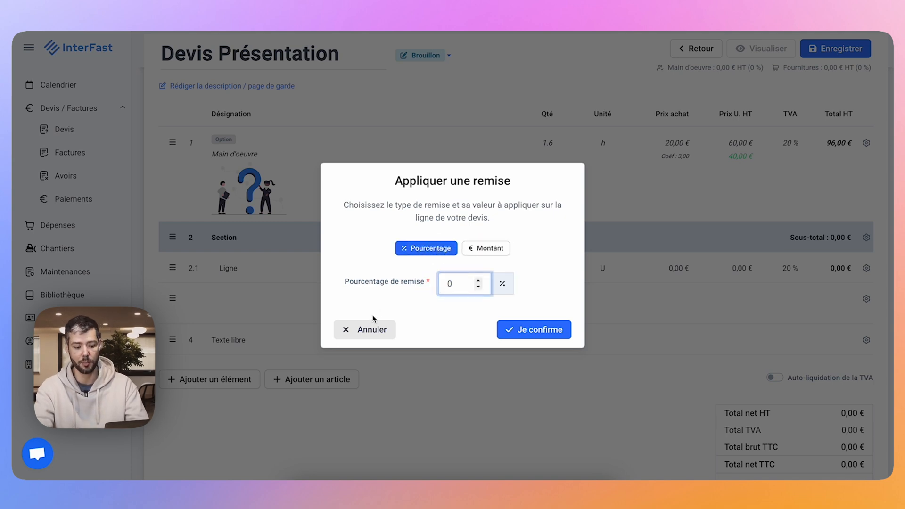
pyautogui.write('1')
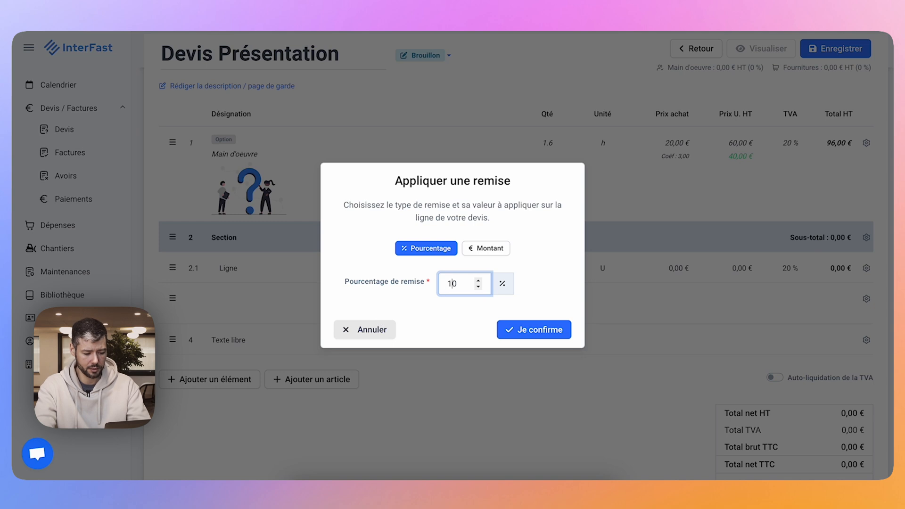
pyautogui.click(526, 329)
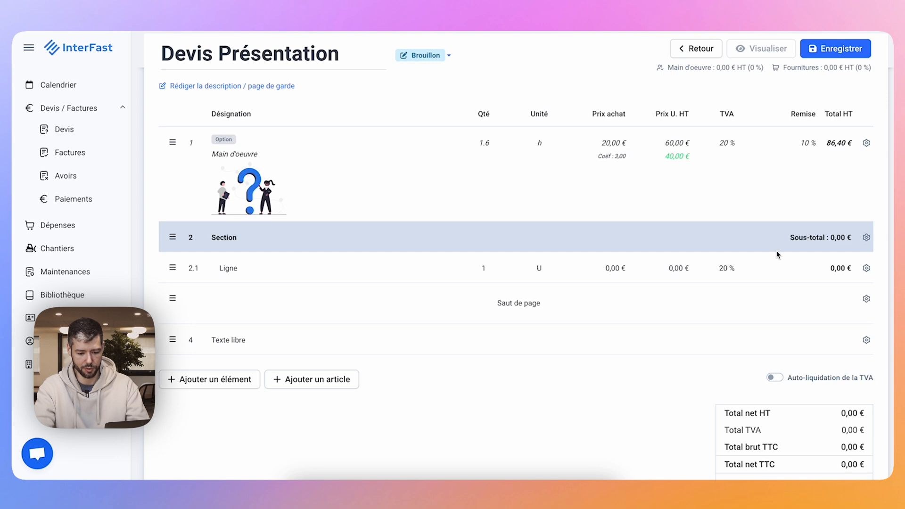
# Define the "Main d'oeuvre" line as included again and set its discount to 0 %.
pyautogui.click(866, 146)
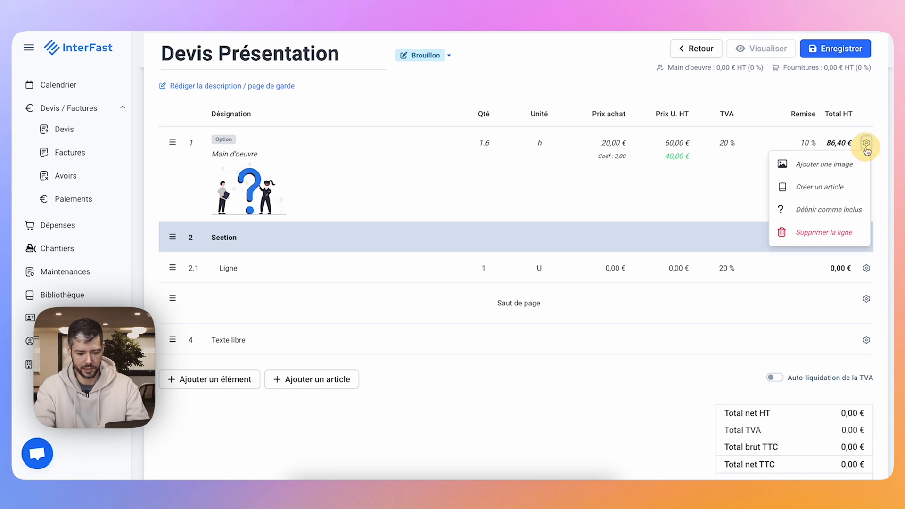
pyautogui.click(819, 210)
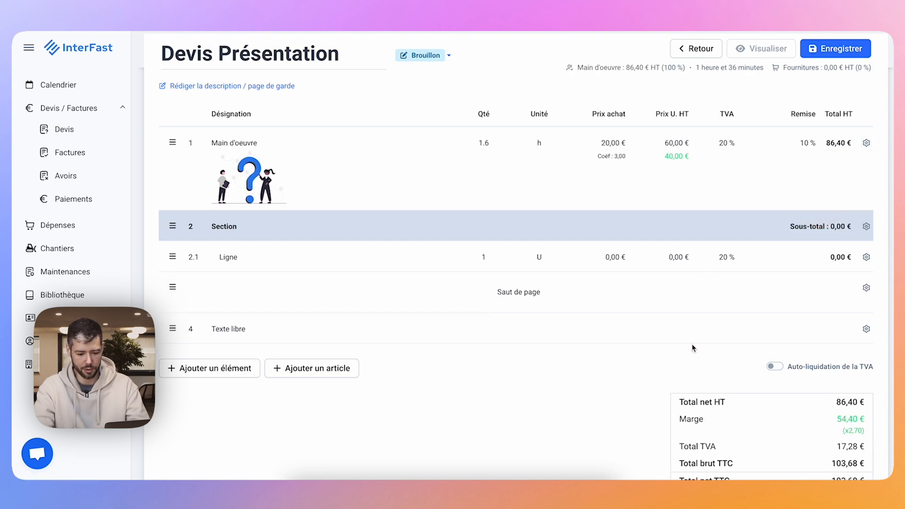
pyautogui.click(806, 142)
pyautogui.write('0')
pyautogui.click(750, 188)
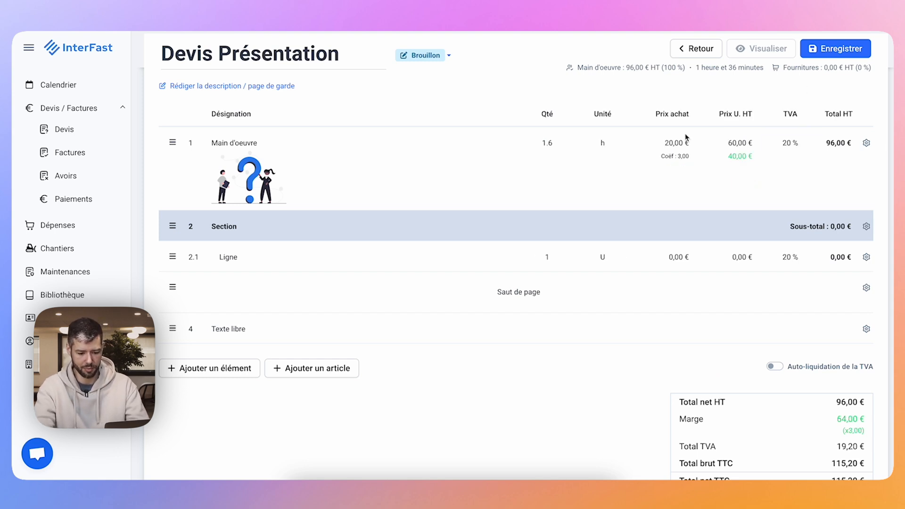
# Move the section with its line above "Main d'oeuvre" and add a new section nested inside it as a subsection.
pyautogui.moveTo(172, 226); pyautogui.dragTo(174, 140)
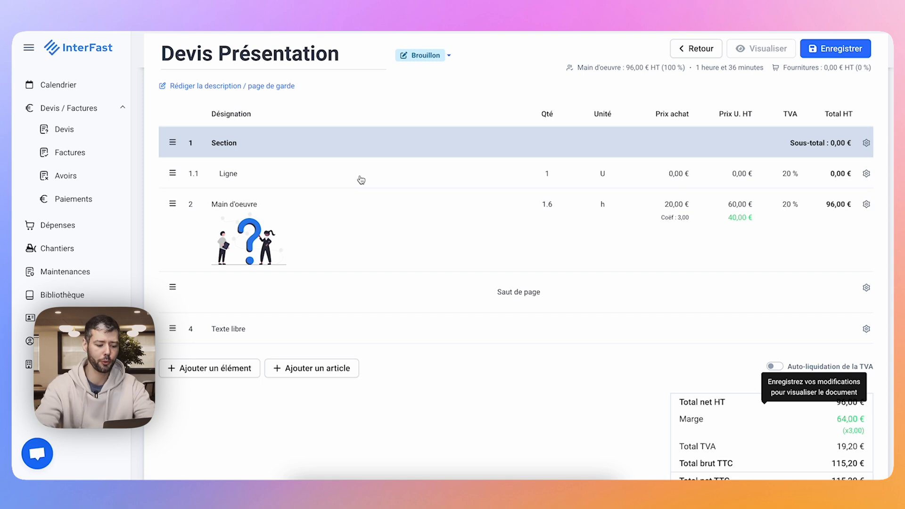
pyautogui.click(210, 368)
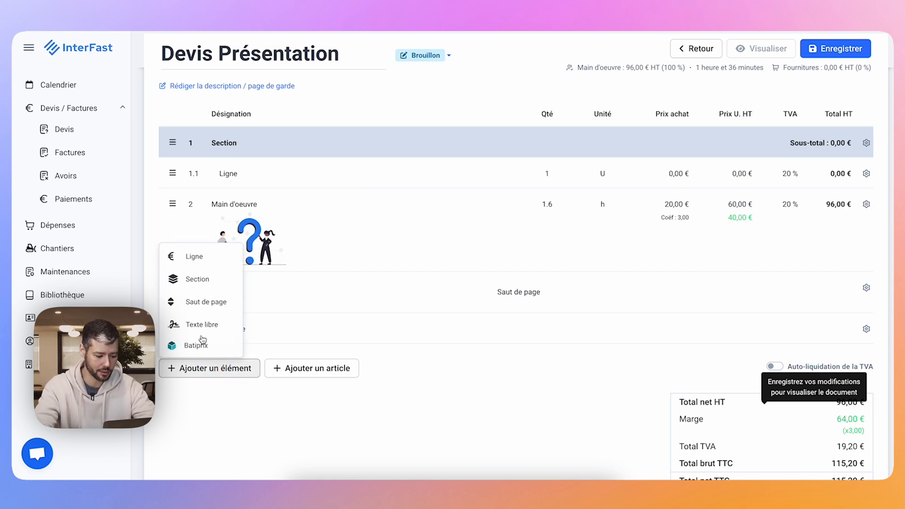
pyautogui.click(196, 280)
pyautogui.moveTo(173, 357); pyautogui.dragTo(187, 183)
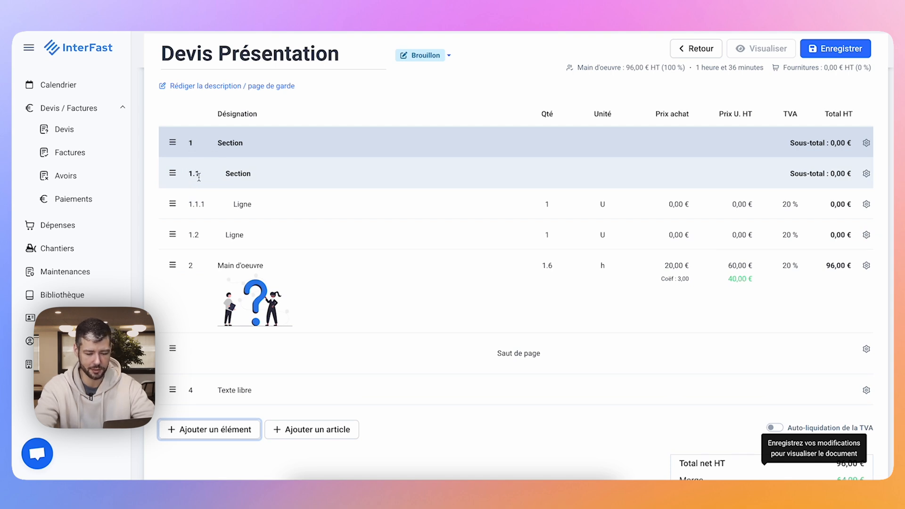
# Save the quote, preview the nested sections in its PDF, and return to editing.
pyautogui.click(811, 52)
pyautogui.click(764, 49)
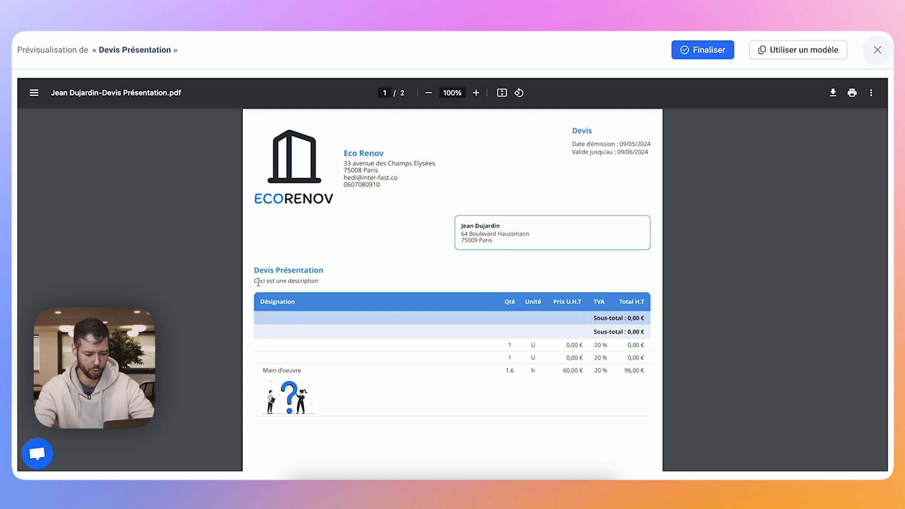
pyautogui.click(876, 49)
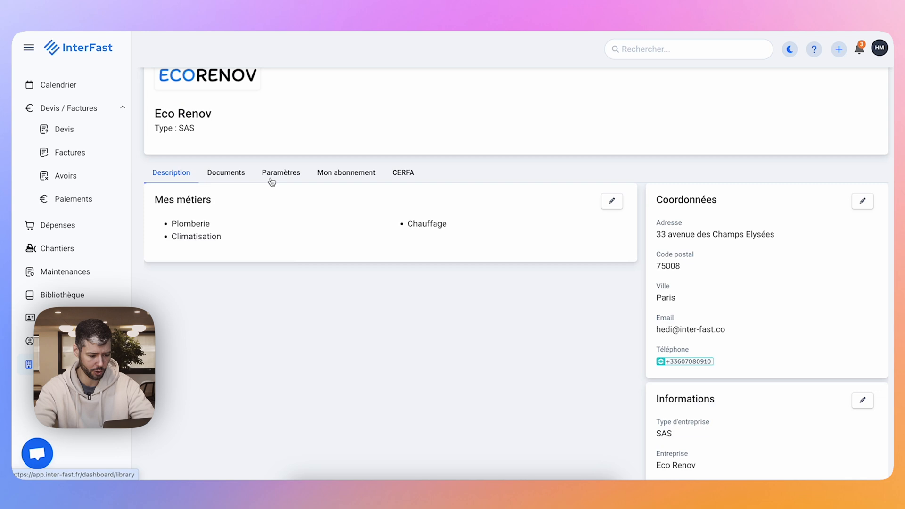
# Enable automatic numbering of sections and lines in the company's quote and invoice table presentation settings.
pyautogui.click(270, 179)
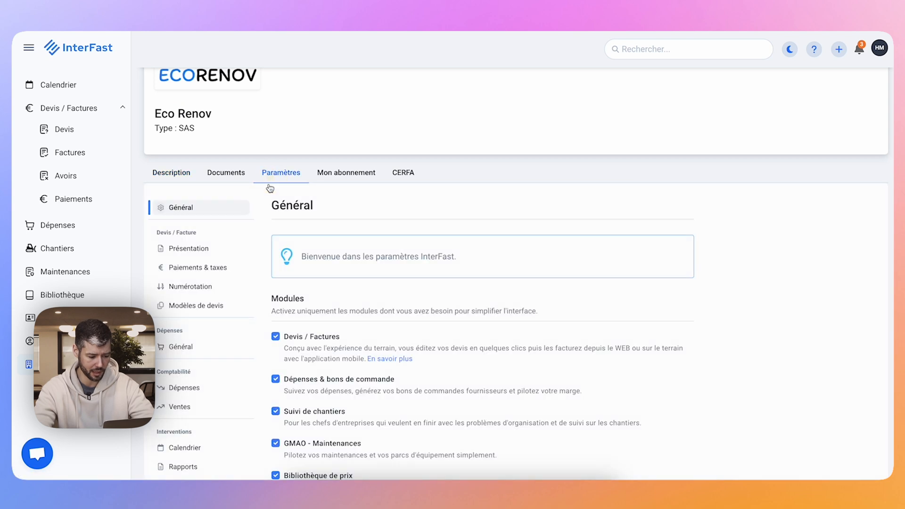
pyautogui.click(202, 254)
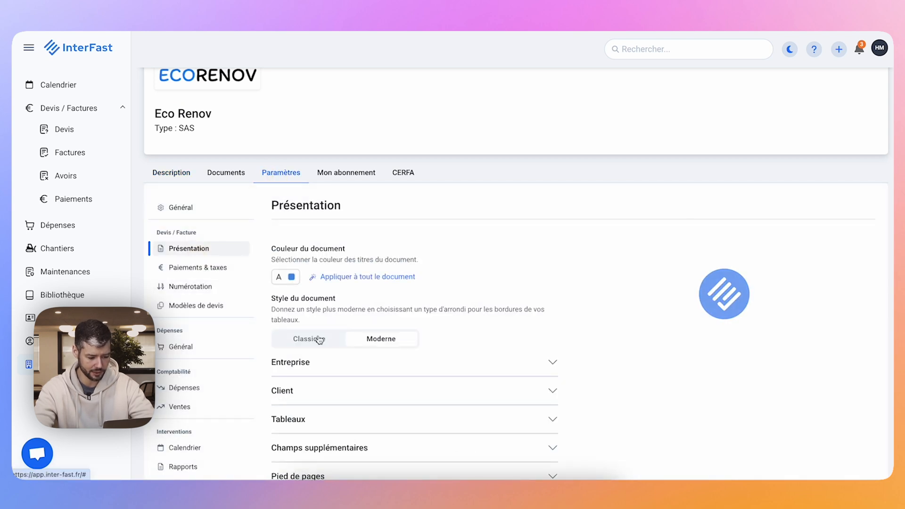
pyautogui.scroll(-3, 319, 340)
pyautogui.click(317, 304)
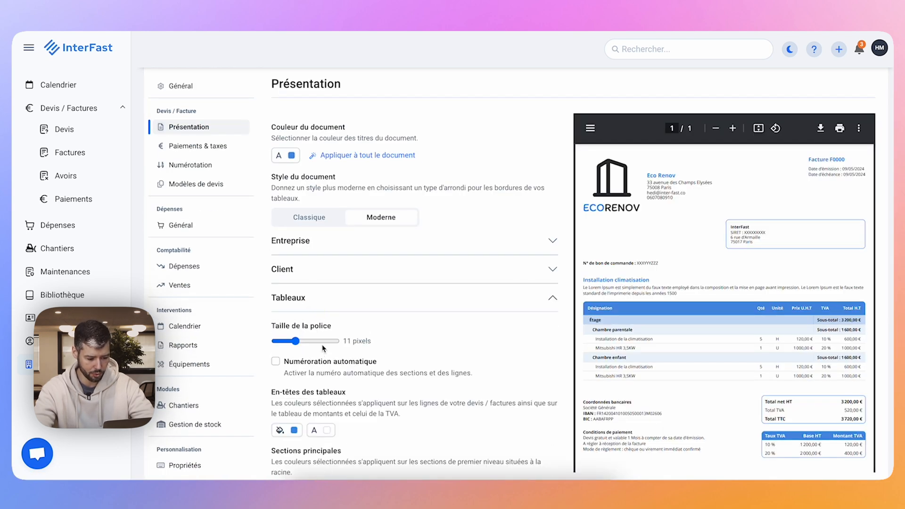
pyautogui.click(276, 362)
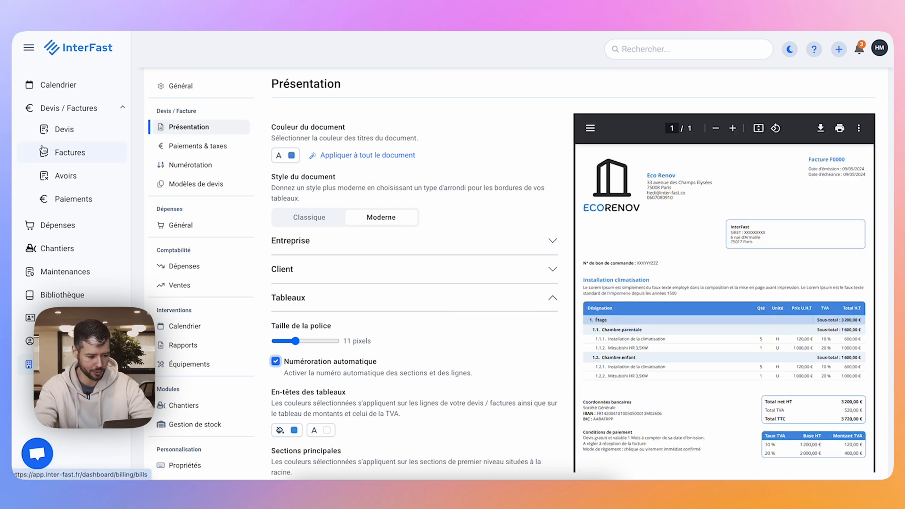
# Reopen the draft quote "Devis Présentation", check the numbering in its preview, and switch it to edit mode.
pyautogui.click(66, 129)
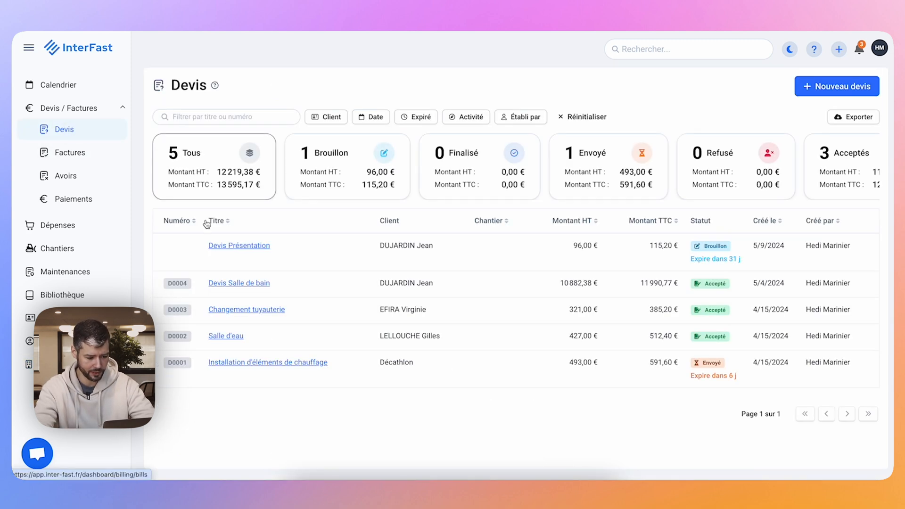
pyautogui.click(229, 248)
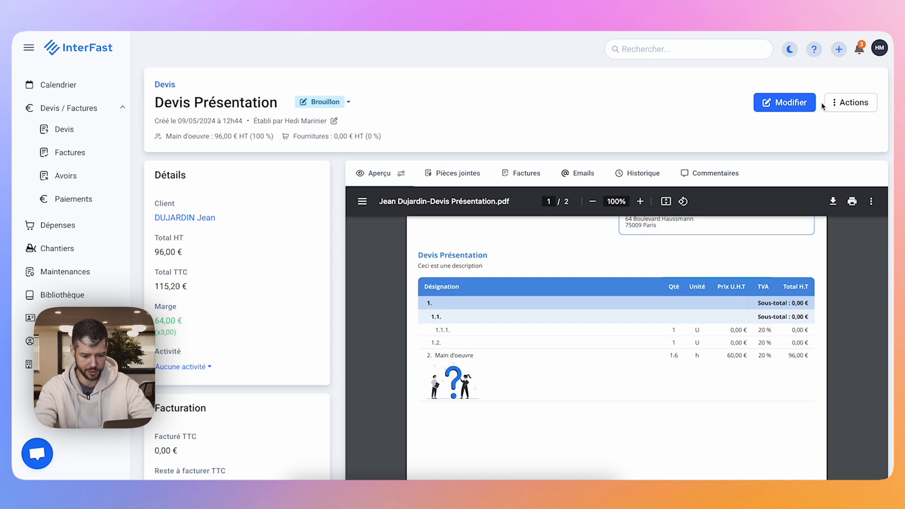
pyautogui.click(793, 102)
pyautogui.scroll(-3, 365, 298)
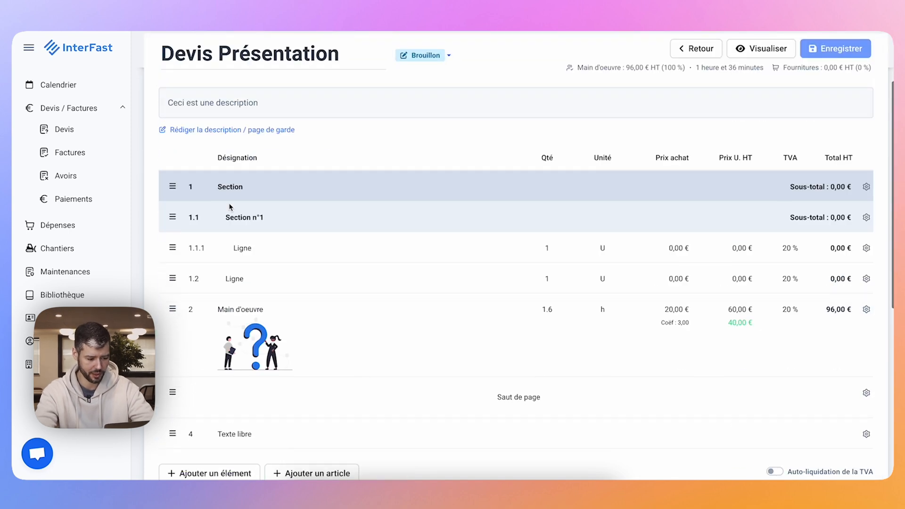
# Rename the main section as "Salle de bain".
pyautogui.click(230, 189)
pyautogui.doubleClick(242, 218)
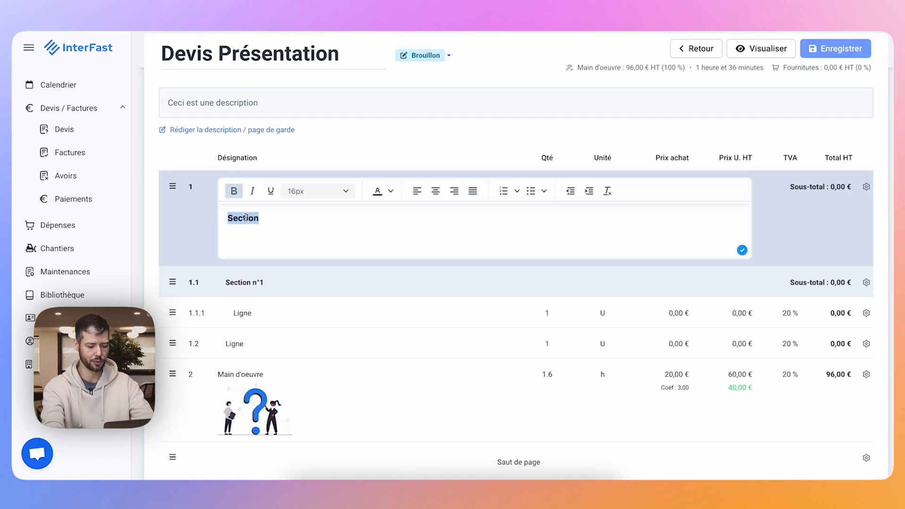
pyautogui.press('BackSpace')
pyautogui.write('Salle de bain')
pyautogui.click(238, 295)
# Rename subsection 1.1 as "Fourniture et pose du carrelage", applying the suggested spelling correction for the last word.
pyautogui.click(248, 237)
pyautogui.click(254, 235)
pyautogui.click(264, 262)
pyautogui.tripleClick(265, 262)
pyautogui.write('Fourniture et pose du varrelage')
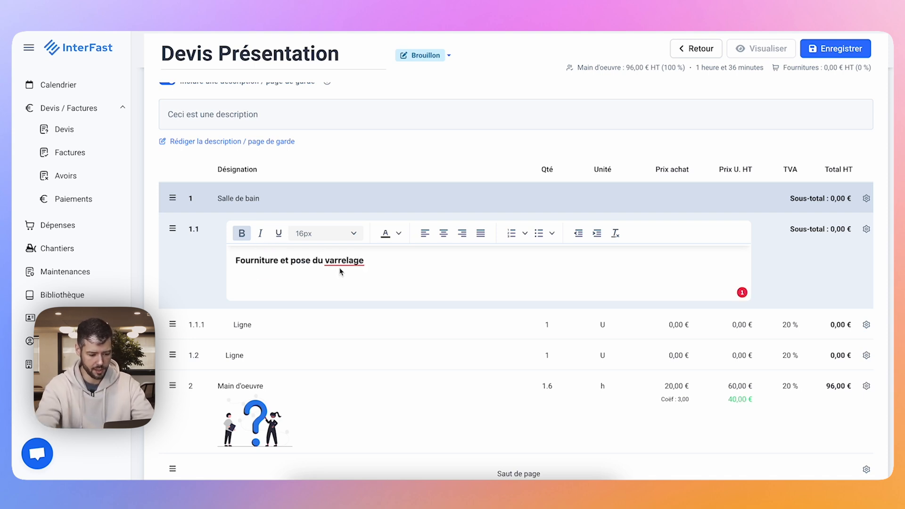
pyautogui.click(346, 260)
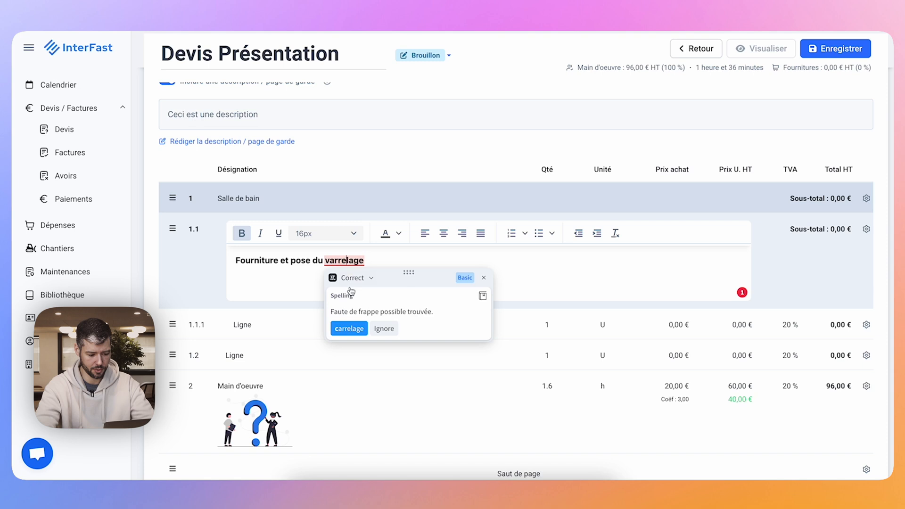
pyautogui.click(349, 328)
pyautogui.click(353, 324)
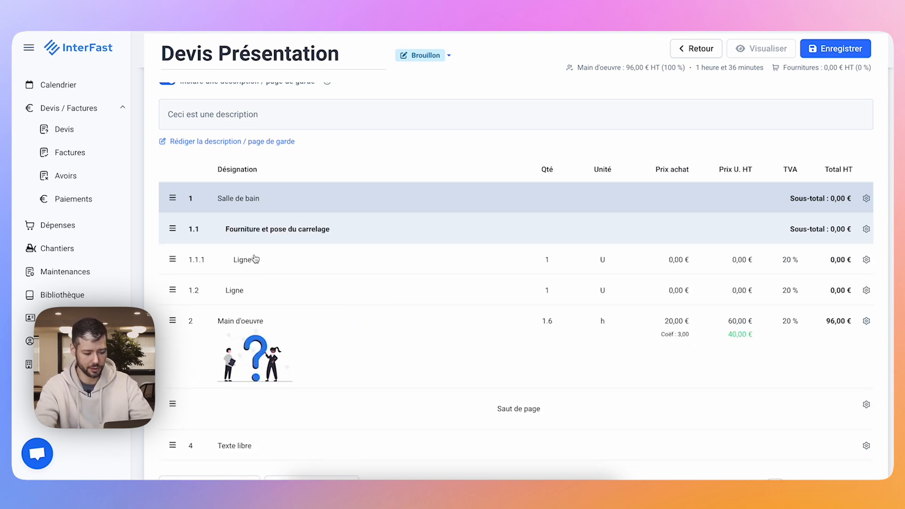
# Move the "Main d'oeuvre" line to the start of the tiling subsection and name the line below it "Carrelage".
pyautogui.moveTo(173, 318); pyautogui.dragTo(191, 248)
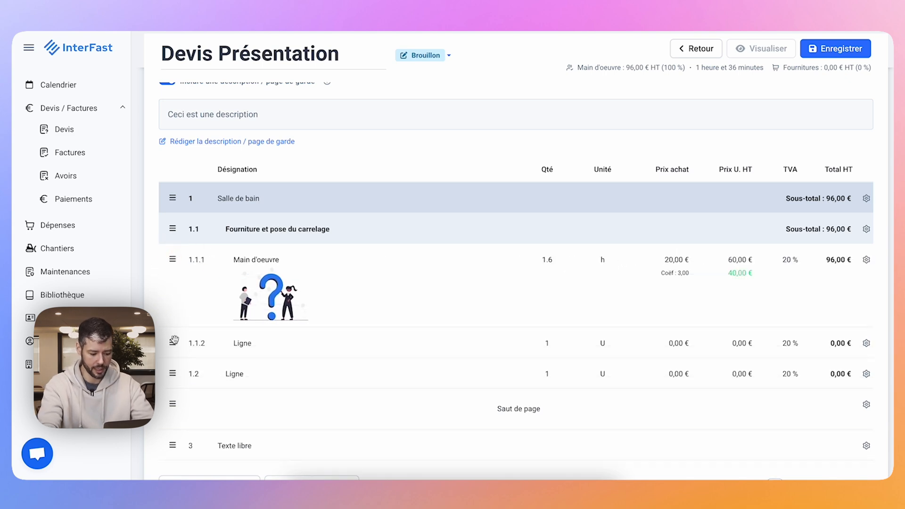
pyautogui.click(251, 343)
pyautogui.write('Carrelage')
pyautogui.click(206, 400)
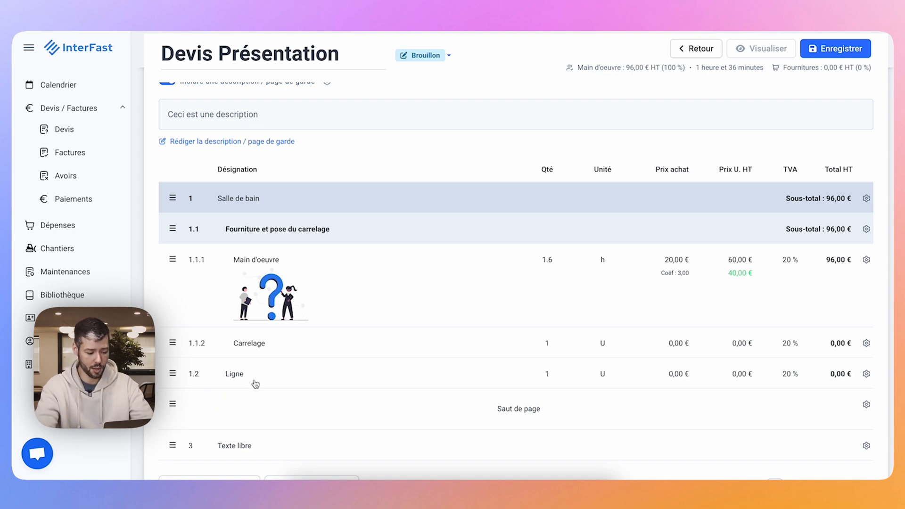
# Move the remaining unnamed line and the free text into the tiling subsection, and name that line "Joint gris hydrofuge".
pyautogui.moveTo(173, 374); pyautogui.dragTo(172, 343)
pyautogui.moveTo(176, 445); pyautogui.dragTo(253, 352)
pyautogui.click(250, 324)
pyautogui.write('J')
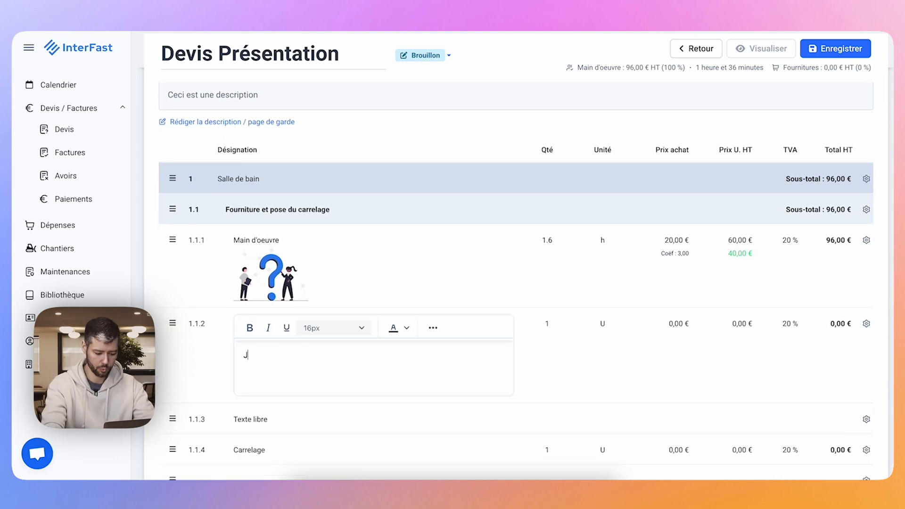
pyautogui.write('oint gris hydrofuge')
pyautogui.click(271, 419)
# Enter "Colle flex" as the free text in the tiling subsection.
pyautogui.click(260, 360)
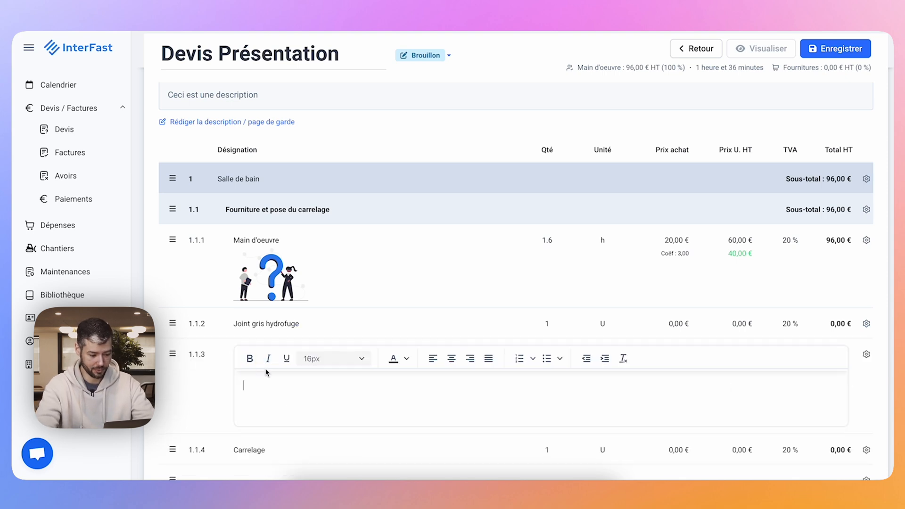
pyautogui.write('Colle flex')
pyautogui.scroll(-1, 515, 282)
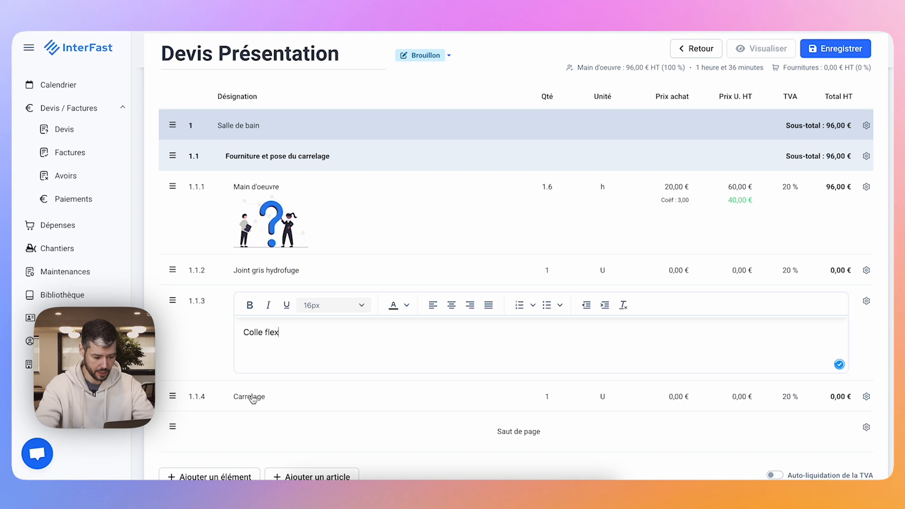
pyautogui.click(249, 382)
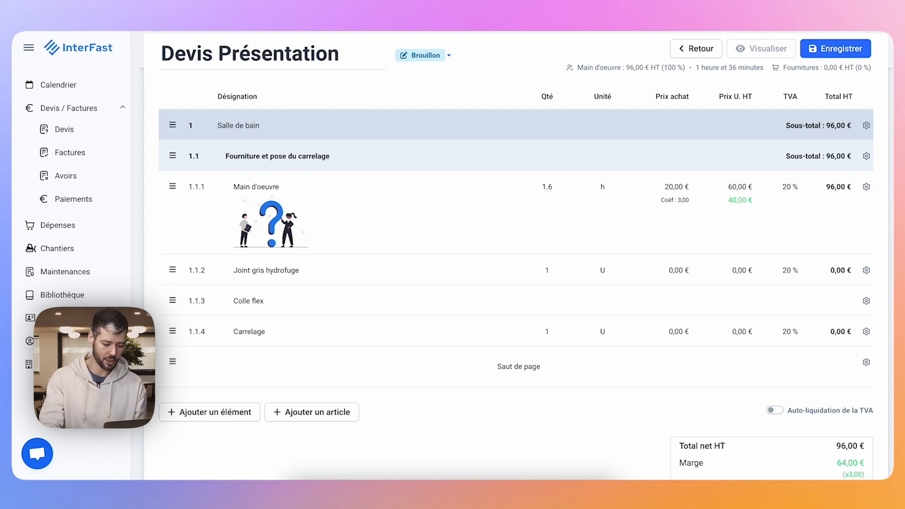
# Save the quote, preview the numbered "Salle de bain" section in its PDF, and return to editing.
pyautogui.moveTo(173, 361)
pyautogui.mouseDown()
pyautogui.moveTo(172, 329)
pyautogui.moveTo(173, 372)
pyautogui.mouseUp()
pyautogui.click(822, 50)
pyautogui.click(784, 51)
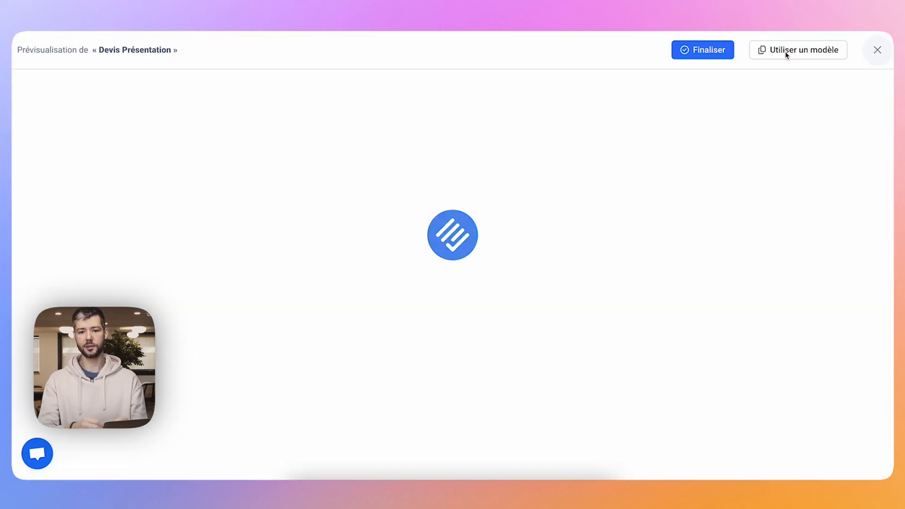
pyautogui.scroll(-2, 366, 332)
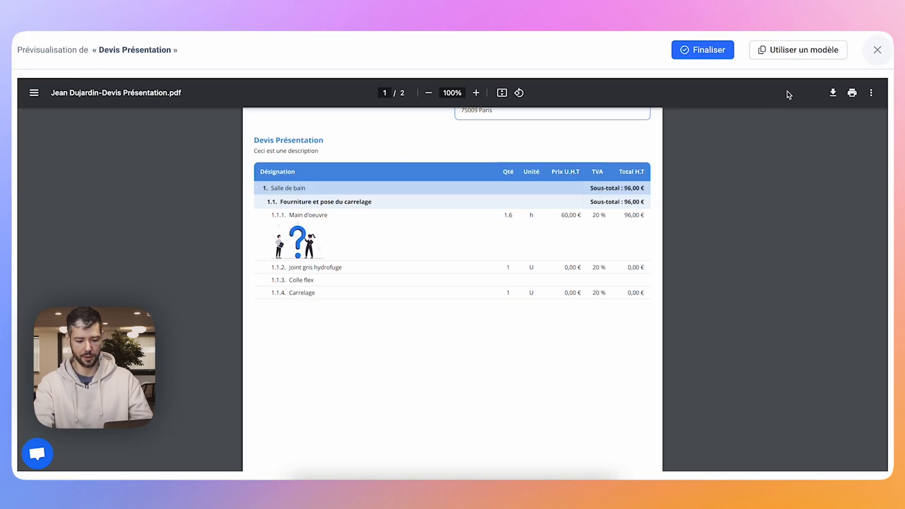
pyautogui.click(877, 49)
# Add a line named "test" after the page break.
pyautogui.click(232, 410)
pyautogui.click(209, 294)
pyautogui.click(232, 390)
pyautogui.write('test')
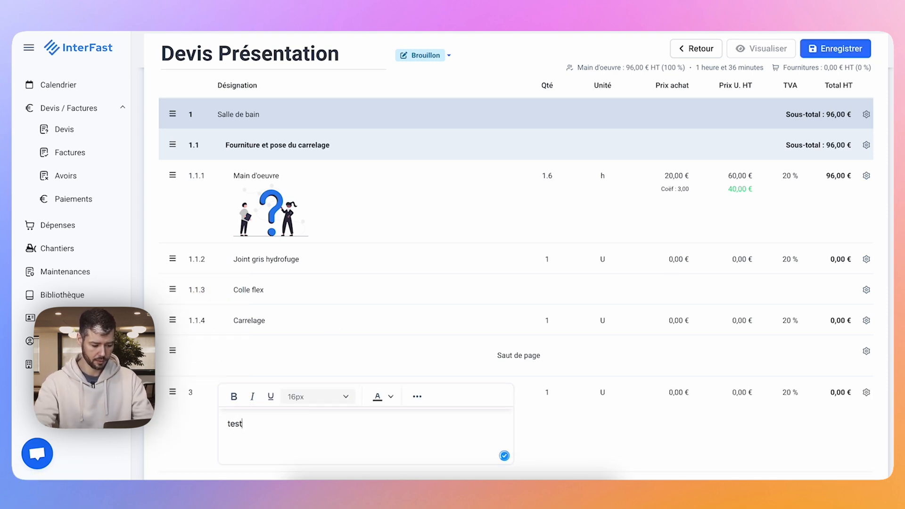
pyautogui.click(200, 430)
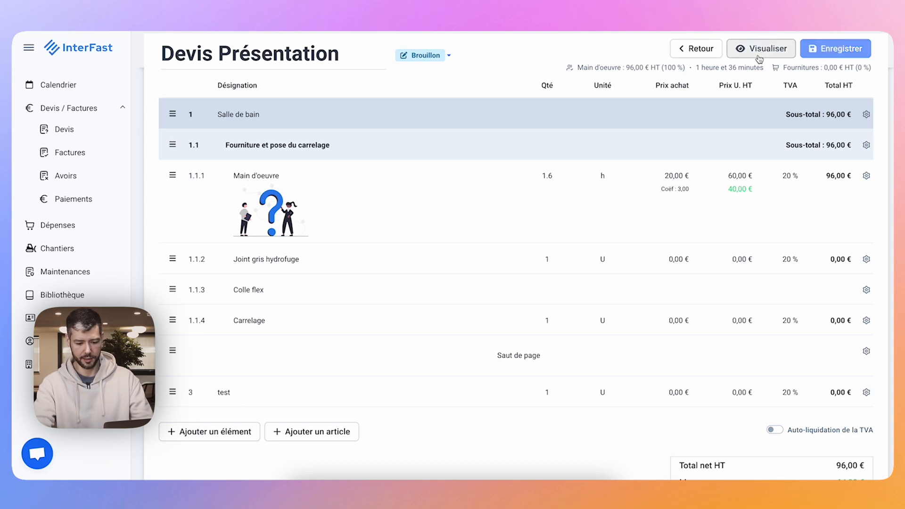
# Preview the quote's PDF through its second page to check the page break, and return to editing.
pyautogui.click(760, 48)
pyautogui.scroll(-3, 331, 292)
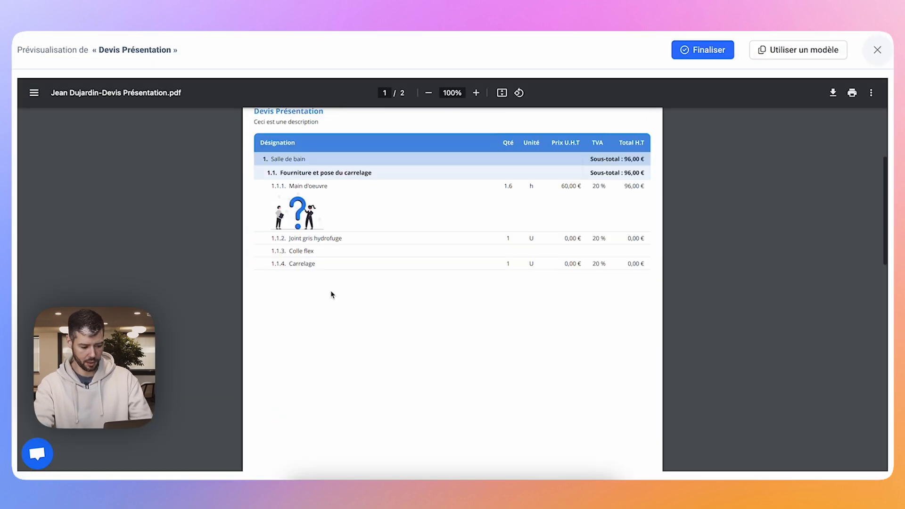
pyautogui.scroll(-1, 299, 285)
pyautogui.scroll(-5, 300, 286)
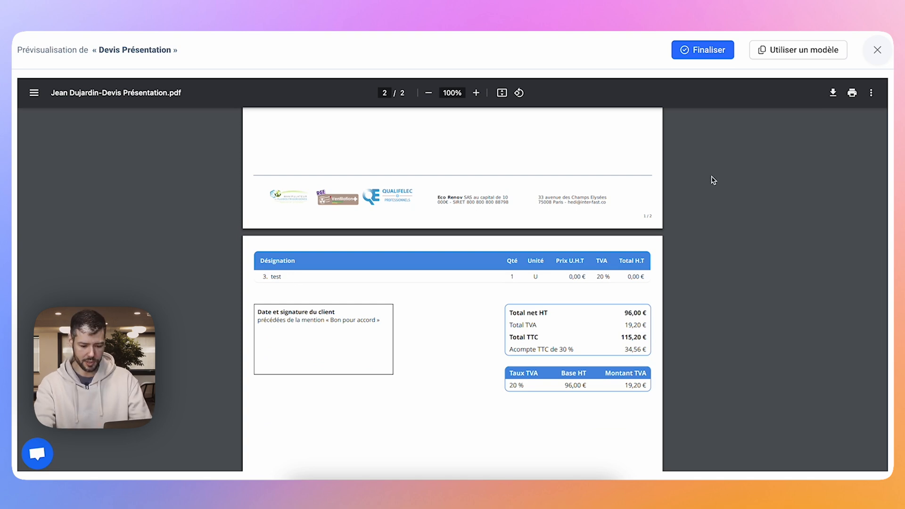
pyautogui.click(876, 50)
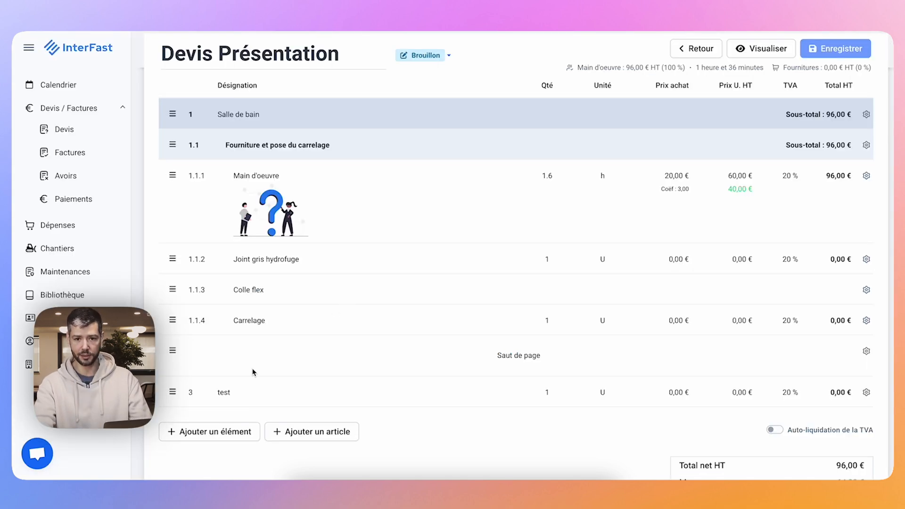
# Add a free-text element at the end of the quote and enter "Texte libre" in it.
pyautogui.scroll(-3, 222, 330)
pyautogui.click(222, 325)
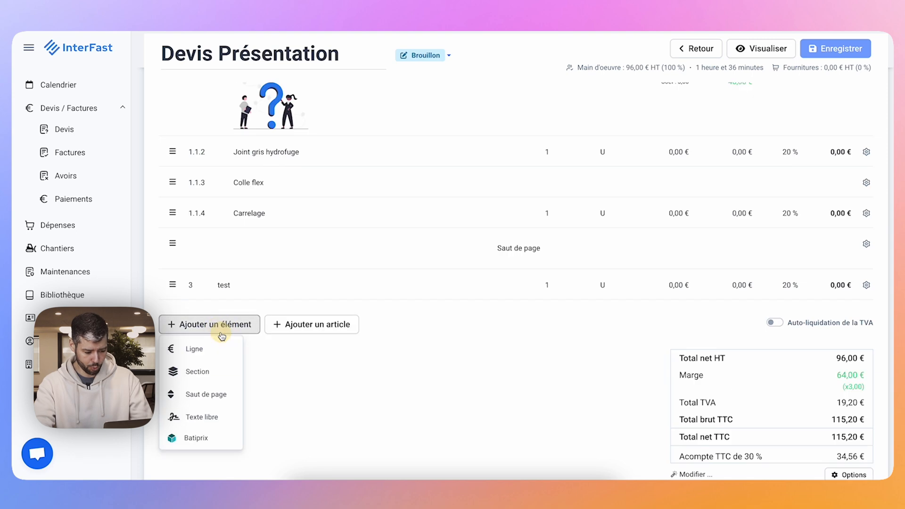
pyautogui.click(191, 421)
pyautogui.click(242, 316)
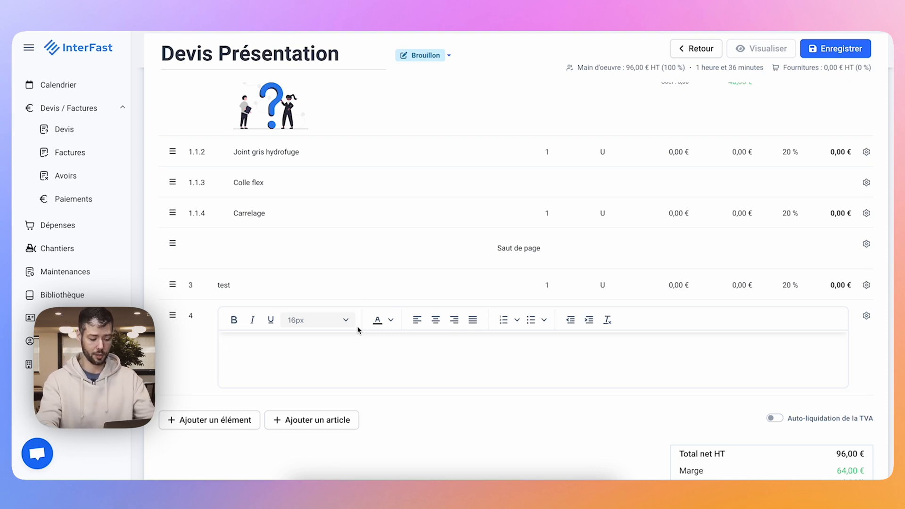
pyautogui.write('Texte libre')
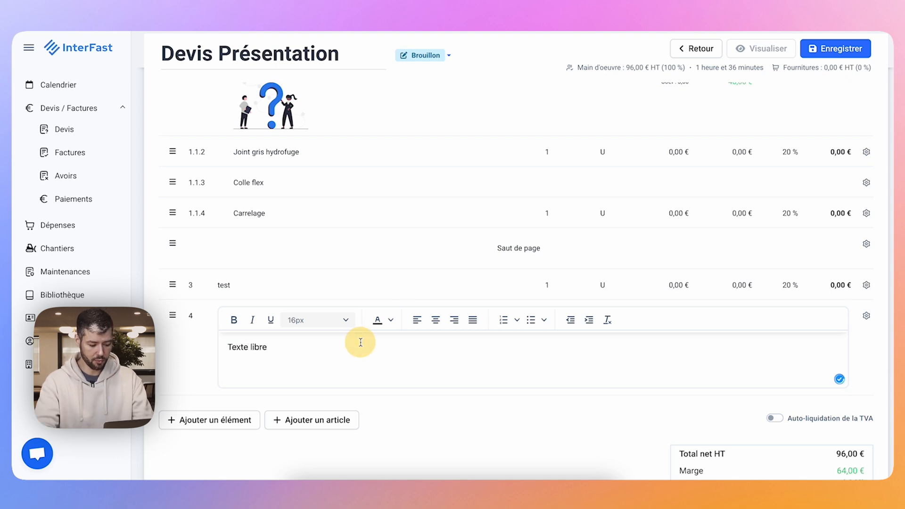
# Colour the whole "Texte libre" text red.
pyautogui.moveTo(320, 365); pyautogui.dragTo(191, 363)
pyautogui.click(258, 361)
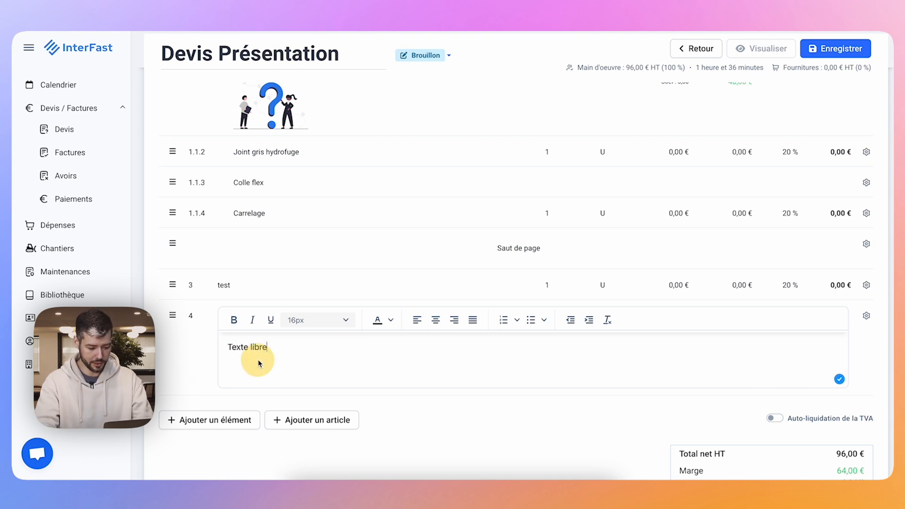
pyautogui.press('super+a')
pyautogui.click(390, 320)
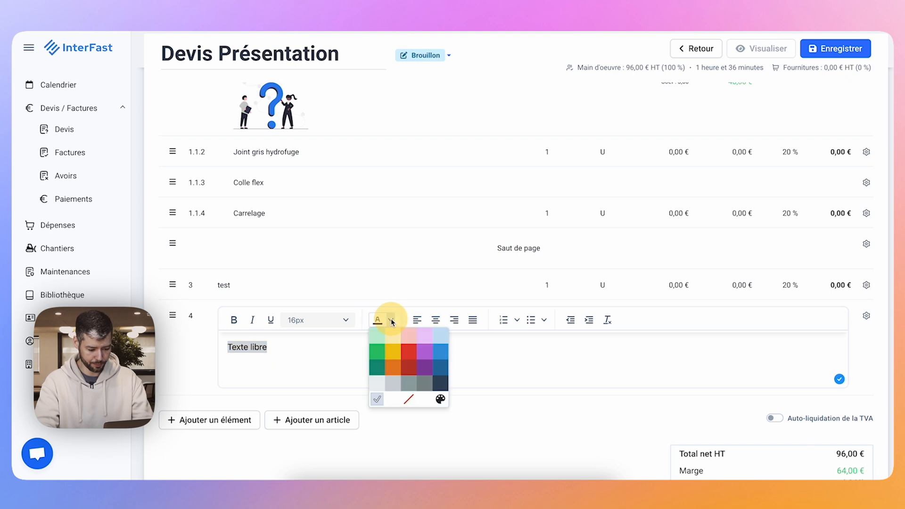
pyautogui.click(407, 352)
pyautogui.click(393, 418)
# Start adding library articles to the quote and select "Baignoire 200x100" and "Installation standard".
pyautogui.click(314, 355)
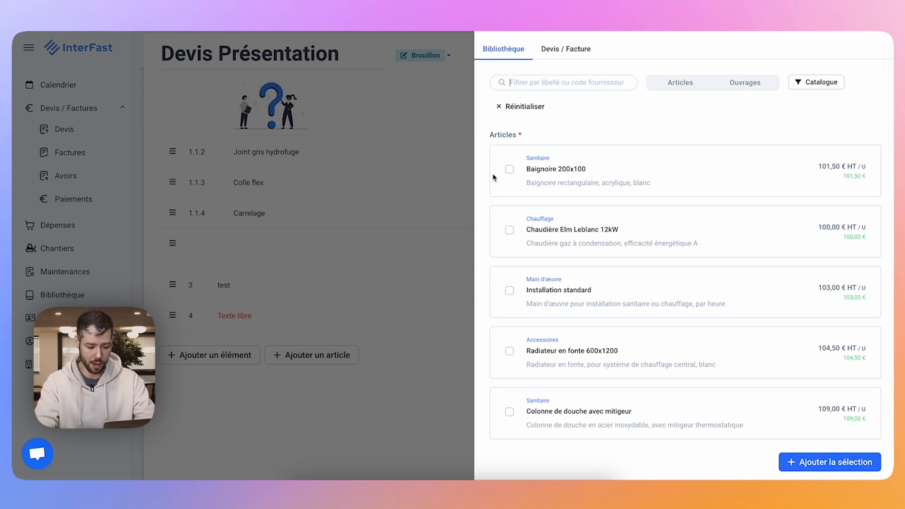
pyautogui.click(510, 169)
pyautogui.click(512, 285)
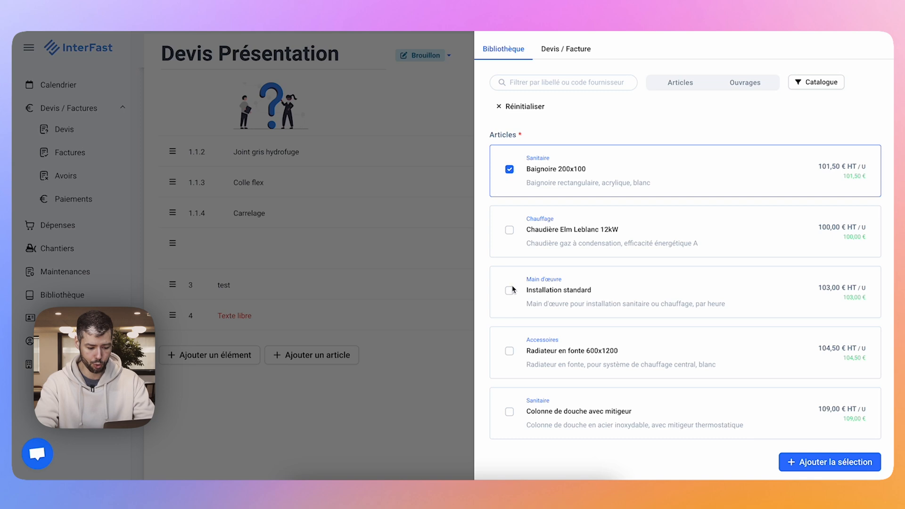
pyautogui.click(512, 285)
pyautogui.click(511, 287)
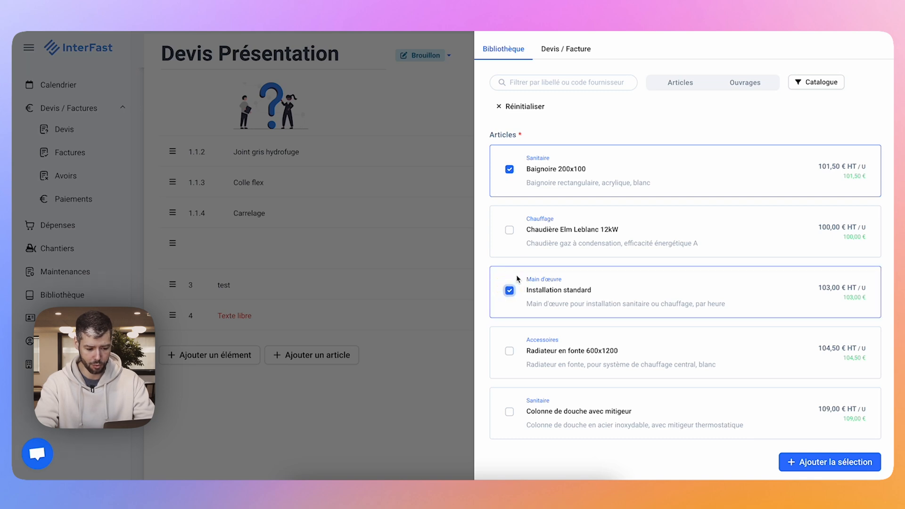
# Search the library for "radia", also select the 104,50 € "Radiateur en fonte 600x1200", and add all selected articles to the quote.
pyautogui.click(552, 86)
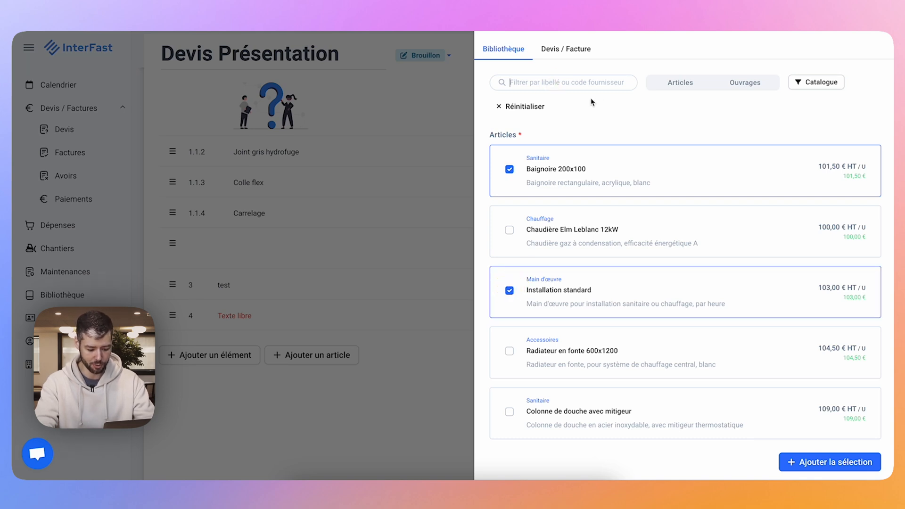
pyautogui.write('radia')
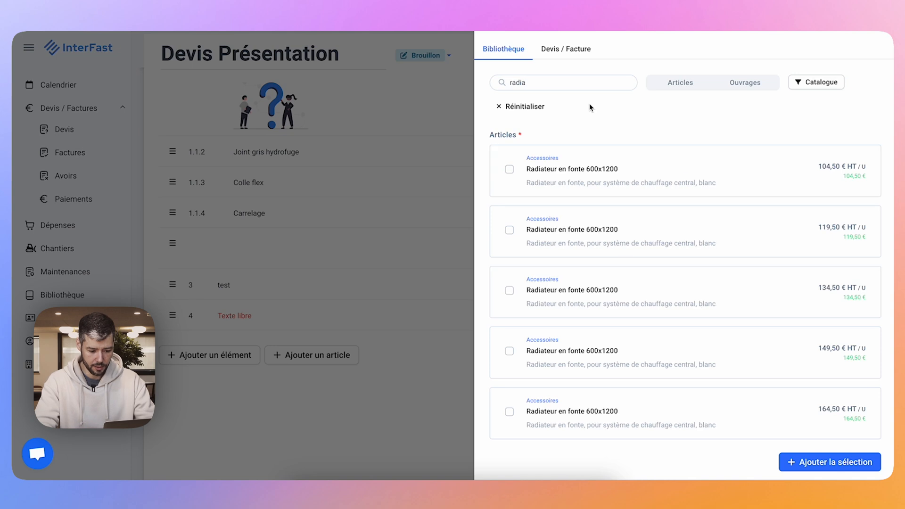
pyautogui.click(509, 169)
pyautogui.click(818, 461)
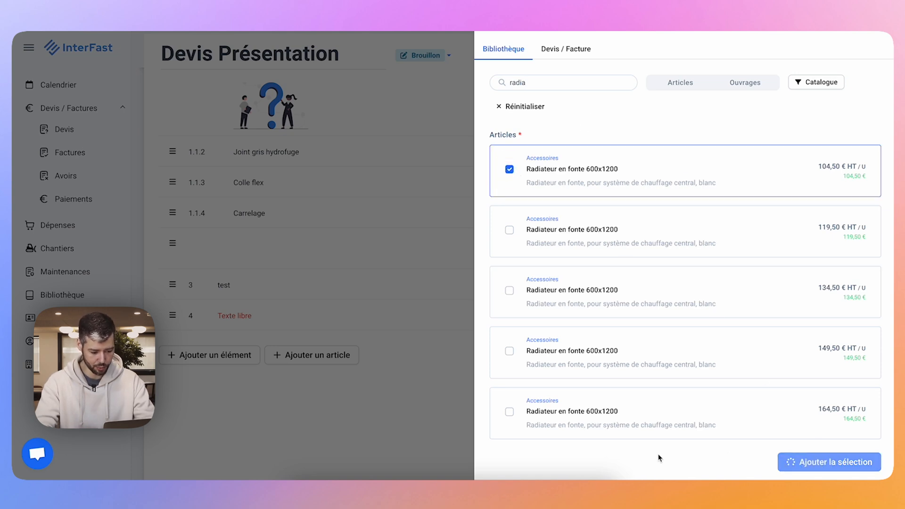
pyautogui.scroll(1, 309, 236)
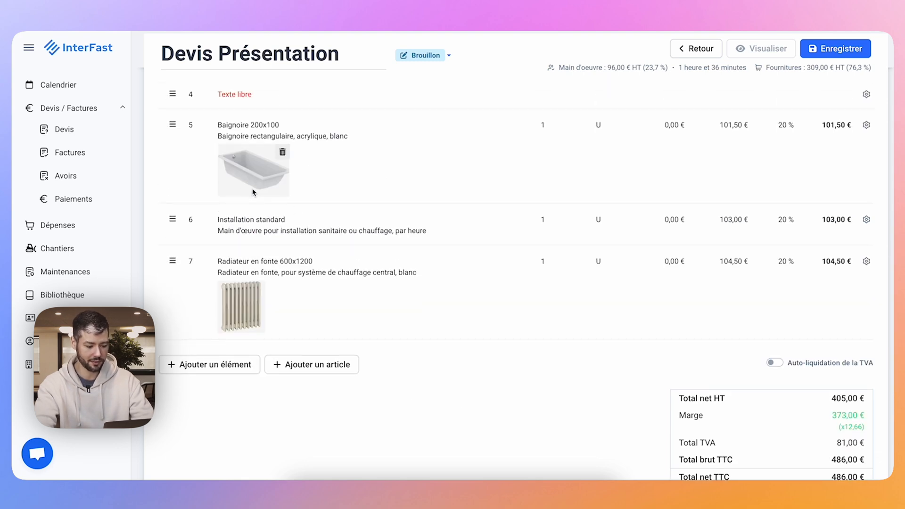
pyautogui.scroll(1, 264, 182)
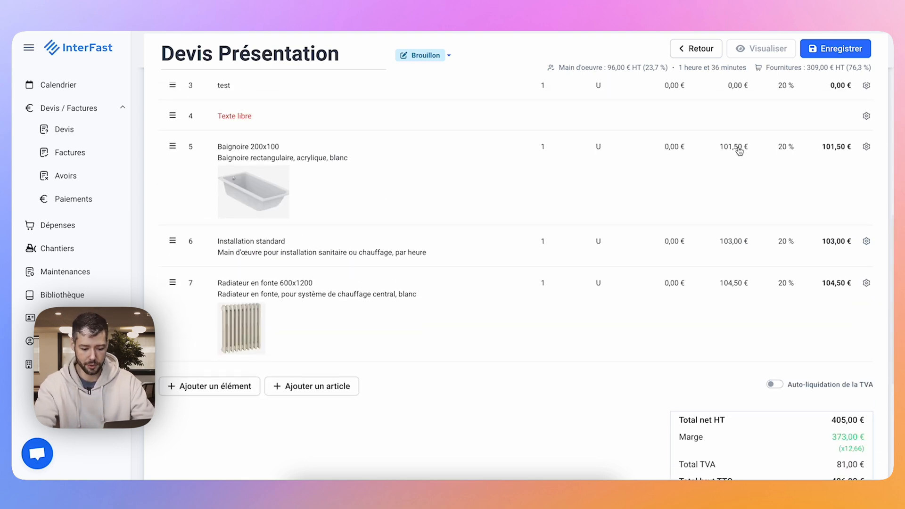
pyautogui.scroll(4, 596, 150)
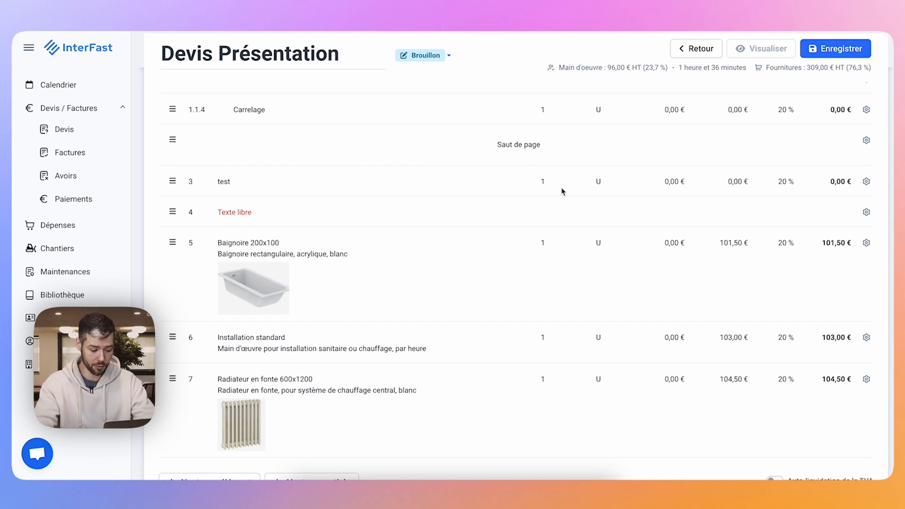
# Start adding articles from an existing quote and choose "Devis Salle de bain" as the source.
pyautogui.scroll(-7, 375, 241)
pyautogui.click(314, 326)
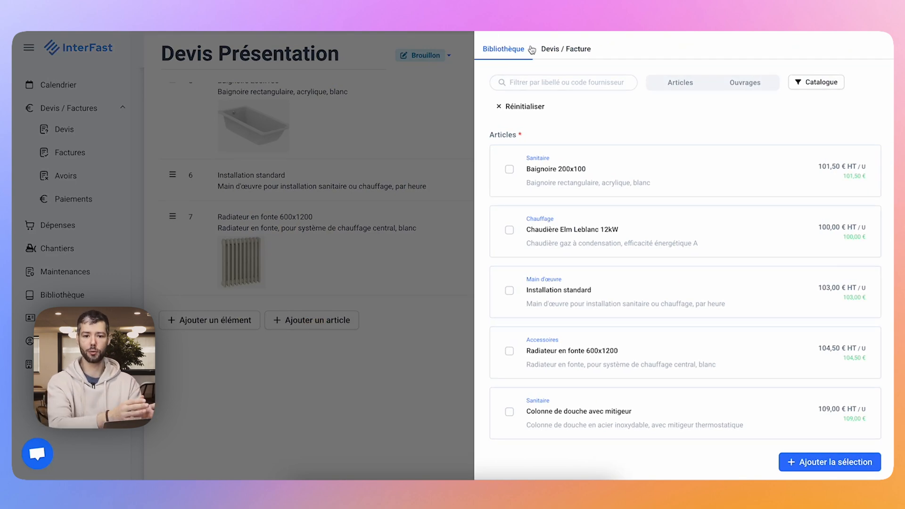
pyautogui.click(566, 51)
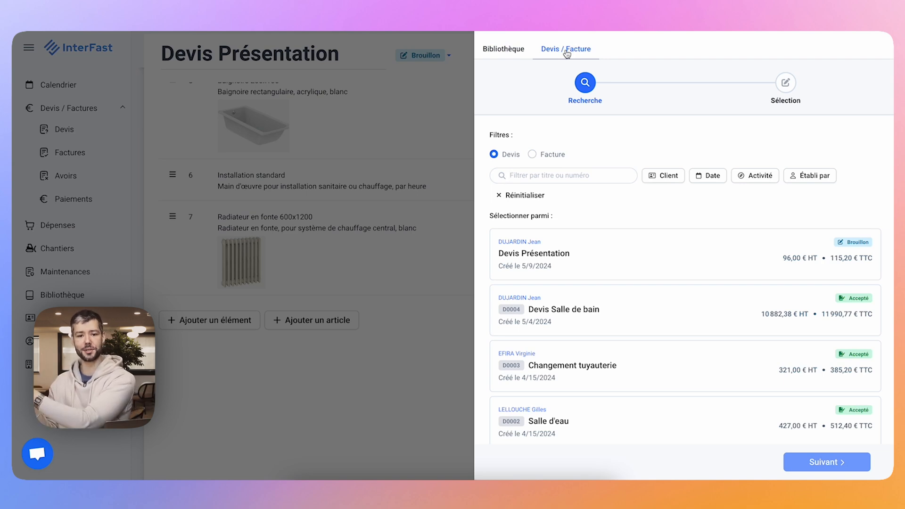
pyautogui.scroll(-2, 567, 234)
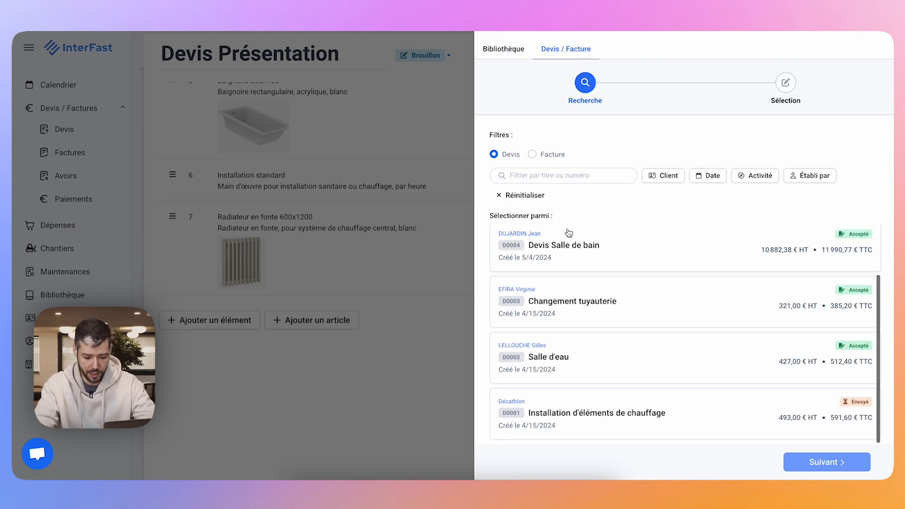
pyautogui.click(551, 263)
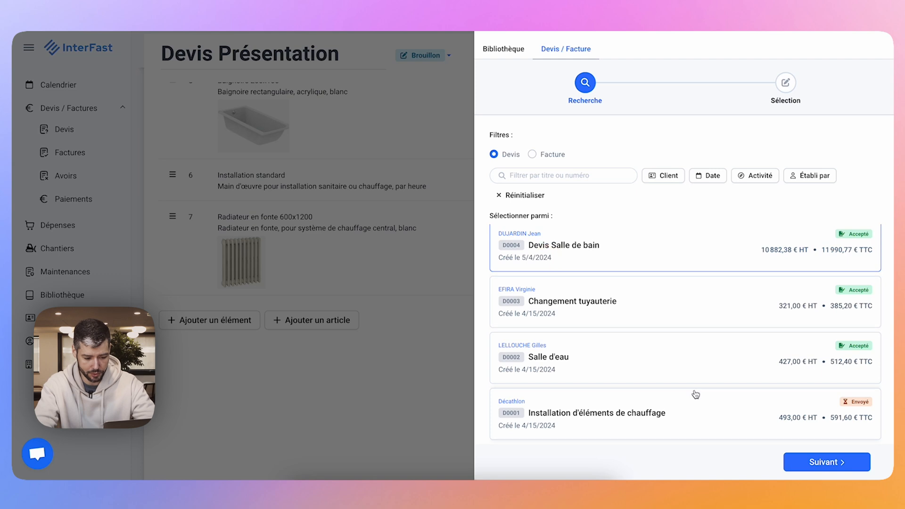
pyautogui.click(807, 461)
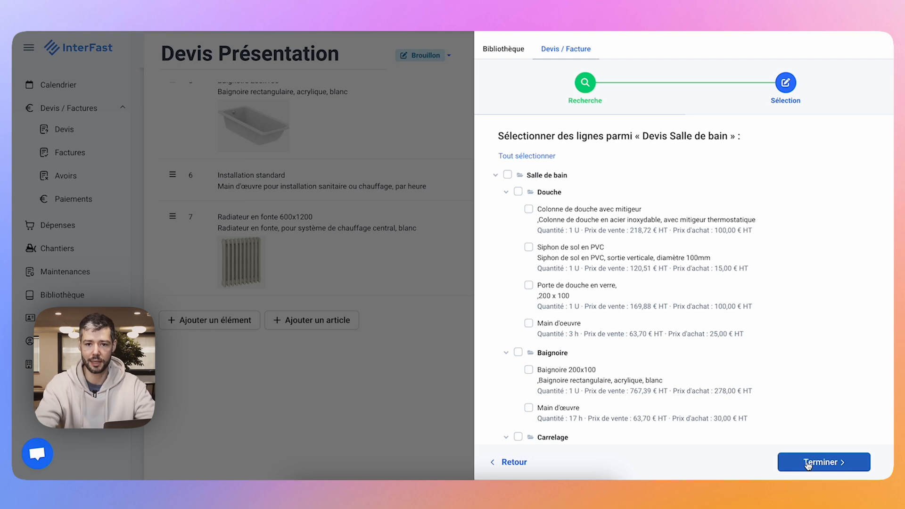
# Import all "Devis Salle de bain" lines except "Main d'œuvre" and "Baignoire 200x100" in the Baignoire section.
pyautogui.click(506, 176)
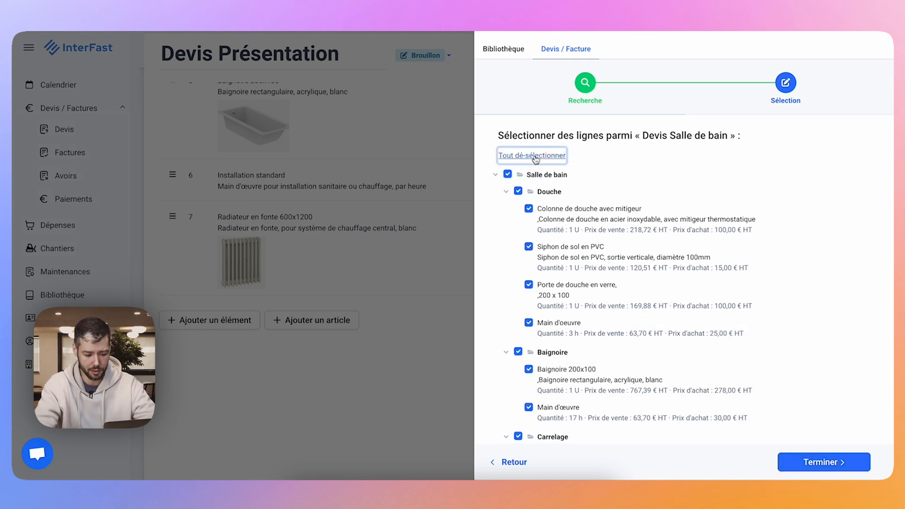
pyautogui.scroll(-4, 532, 160)
pyautogui.click(528, 214)
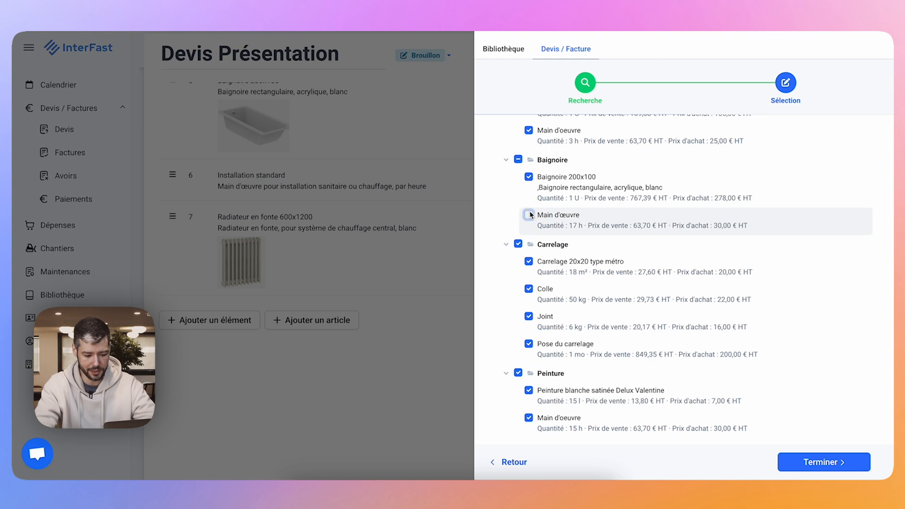
pyautogui.click(528, 176)
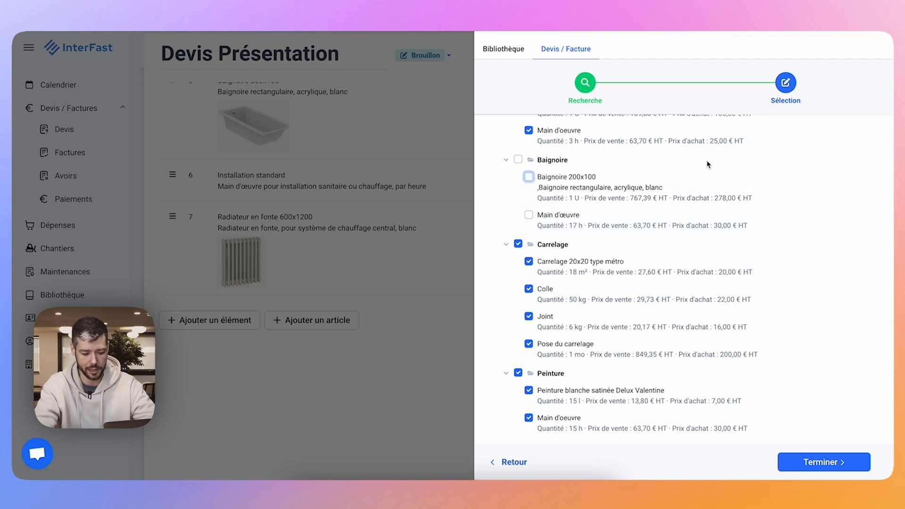
pyautogui.click(812, 454)
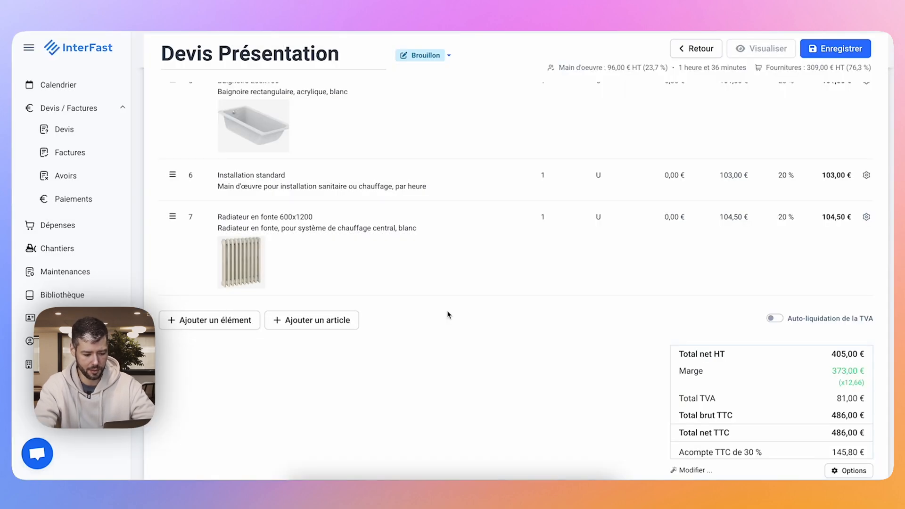
pyautogui.scroll(-10, 447, 315)
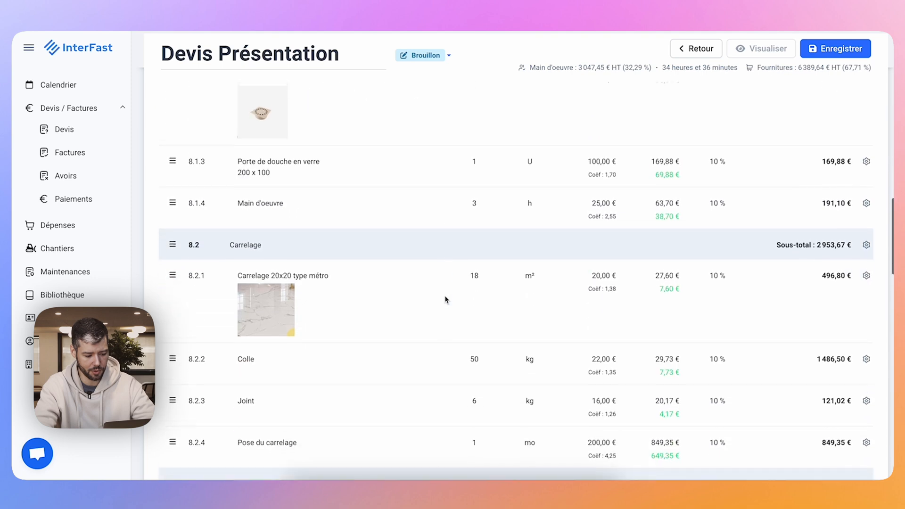
pyautogui.scroll(-6, 445, 300)
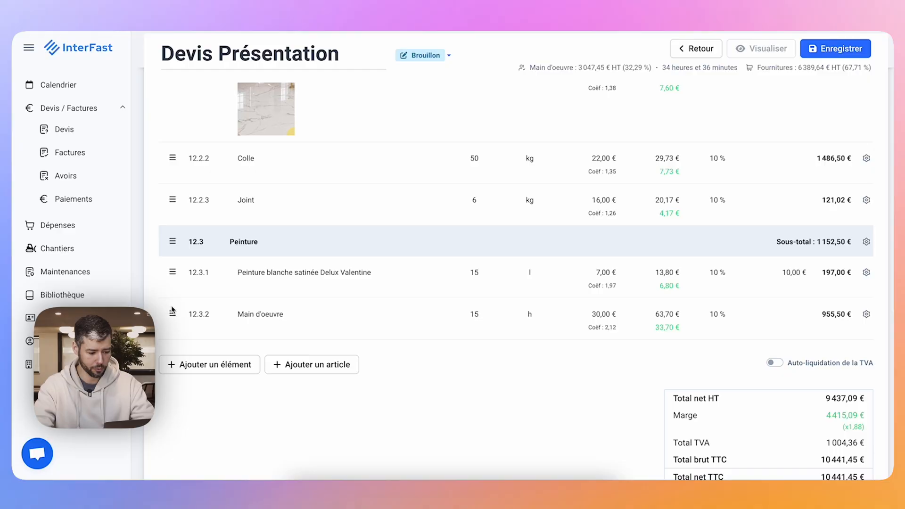
pyautogui.scroll(7, 172, 309)
pyautogui.scroll(-10, 172, 309)
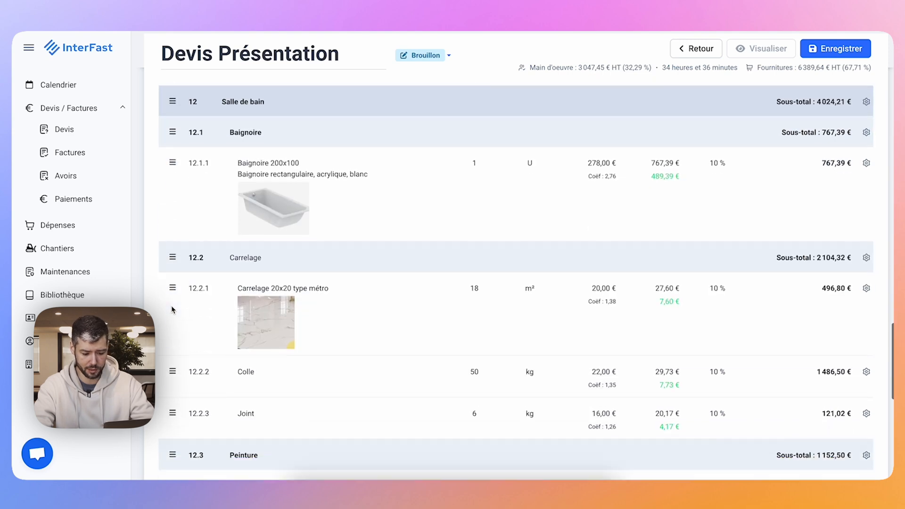
pyautogui.scroll(-1, 171, 309)
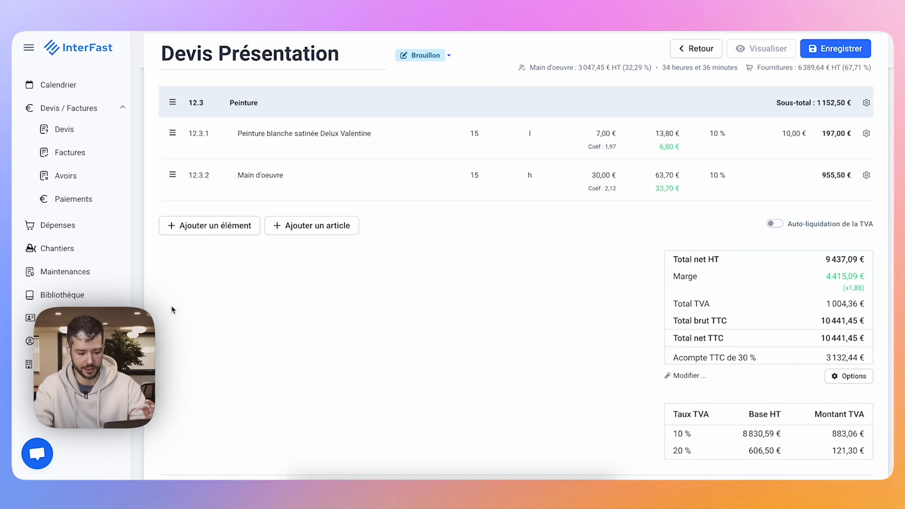
# Save the quote, preview its PDF down to the totals on the last page, and return to editing.
pyautogui.click(767, 48)
pyautogui.scroll(-4, 545, 289)
pyautogui.scroll(-20, 545, 292)
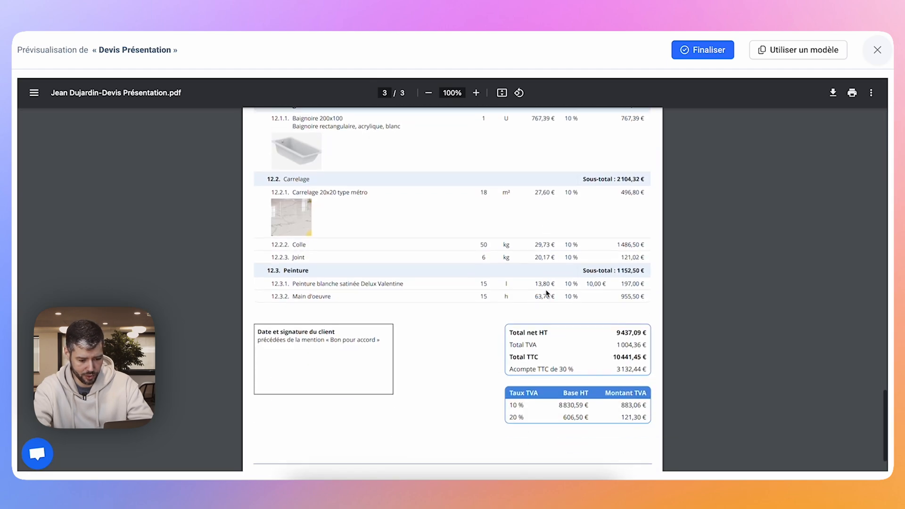
pyautogui.click(876, 64)
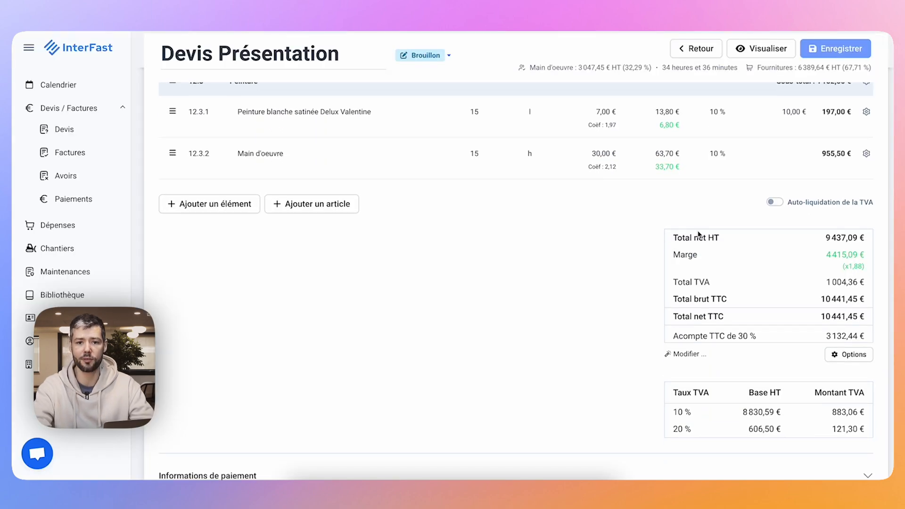
# Enable VAT reverse charge (Auto-liquidation de la TVA) and set every line of the quote to 0 % VAT.
pyautogui.scroll(-3, 698, 235)
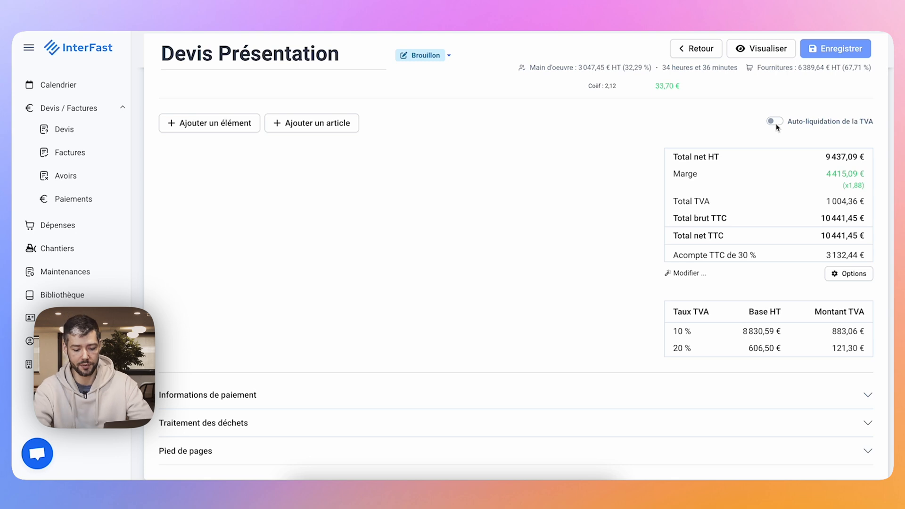
pyautogui.scroll(1, 775, 128)
pyautogui.click(777, 174)
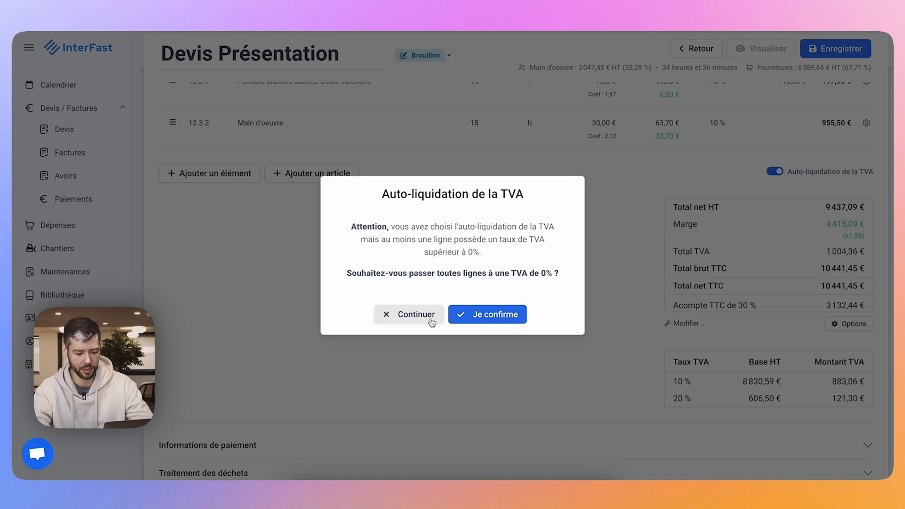
pyautogui.click(464, 317)
pyautogui.scroll(9, 739, 197)
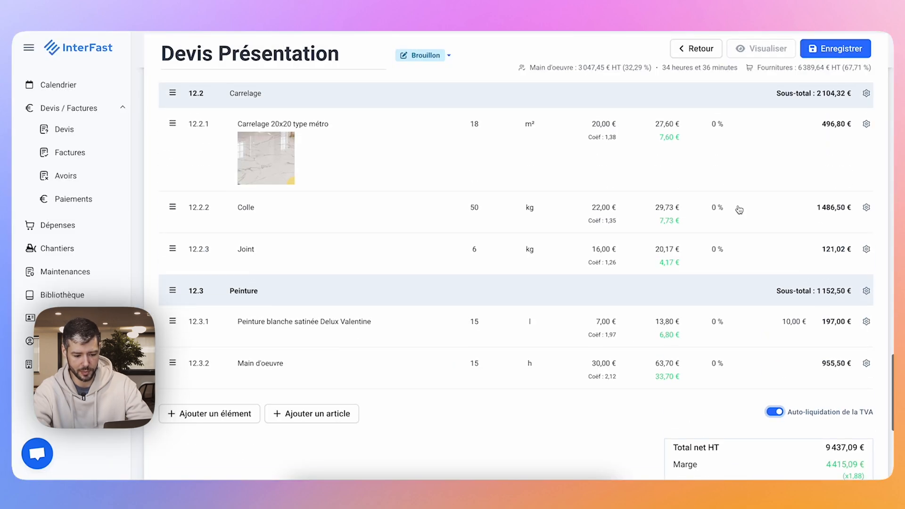
pyautogui.scroll(-9, 739, 207)
# View the deposit settings and the discount settings of the quote, dismissing both without changes.
pyautogui.moveTo(834, 206)
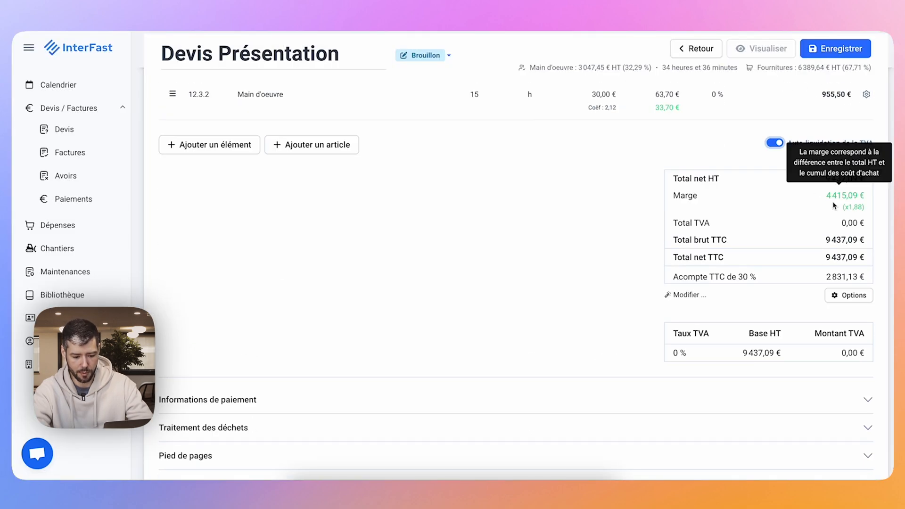
pyautogui.click(702, 282)
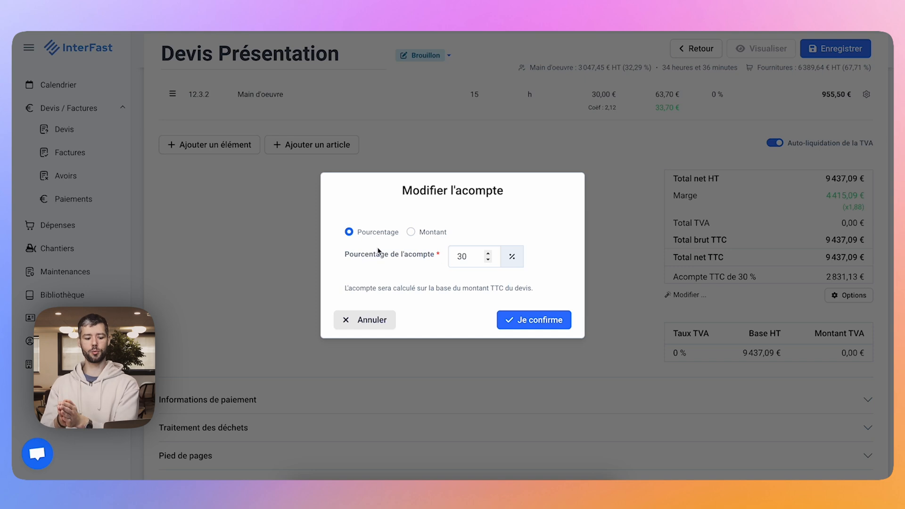
pyautogui.click(844, 295)
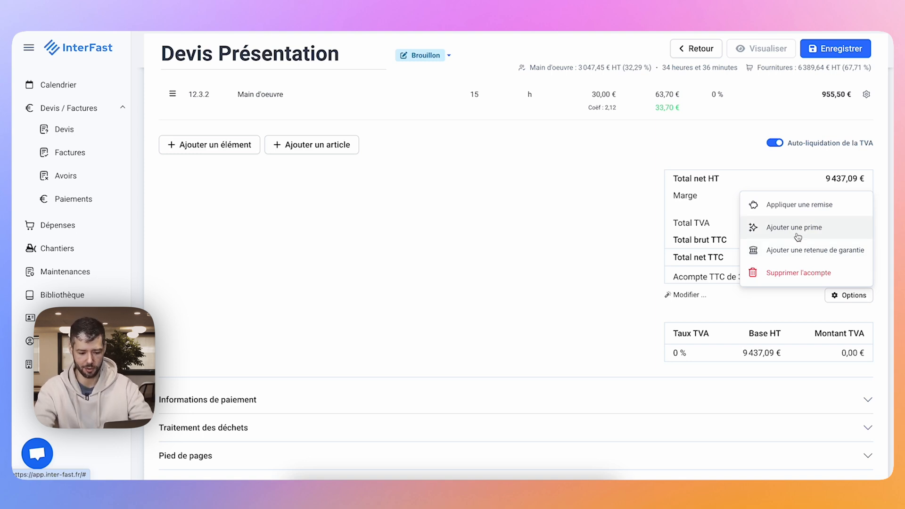
pyautogui.click(786, 206)
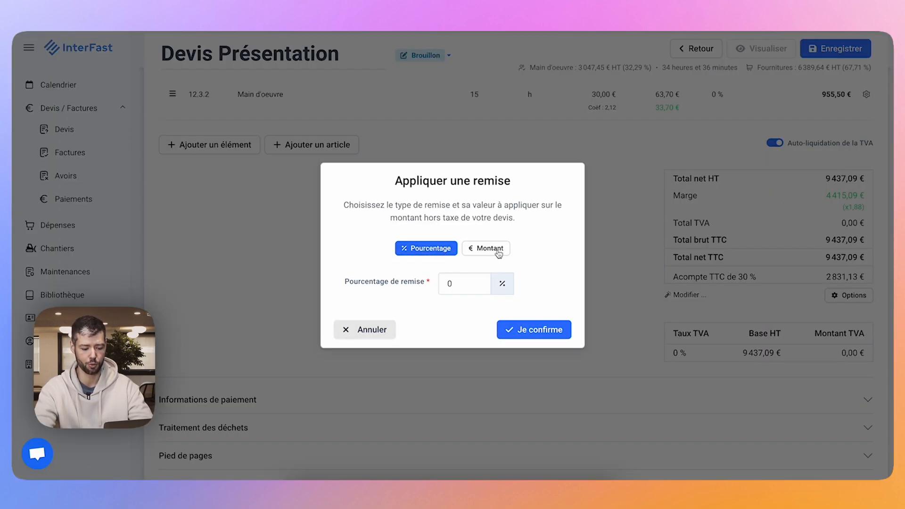
pyautogui.click(375, 332)
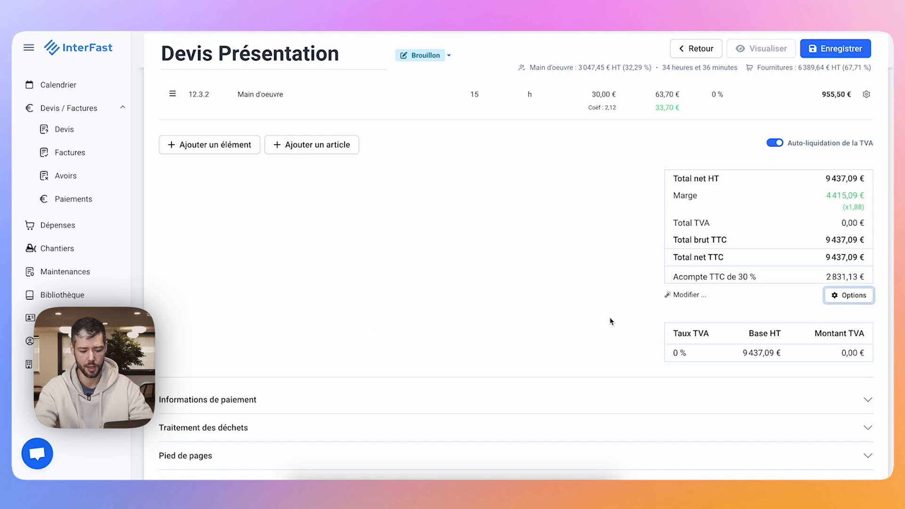
# Change the quote's total amount including VAT (Montant TTC) to 9500 € and check the recalculated line prices.
pyautogui.click(676, 297)
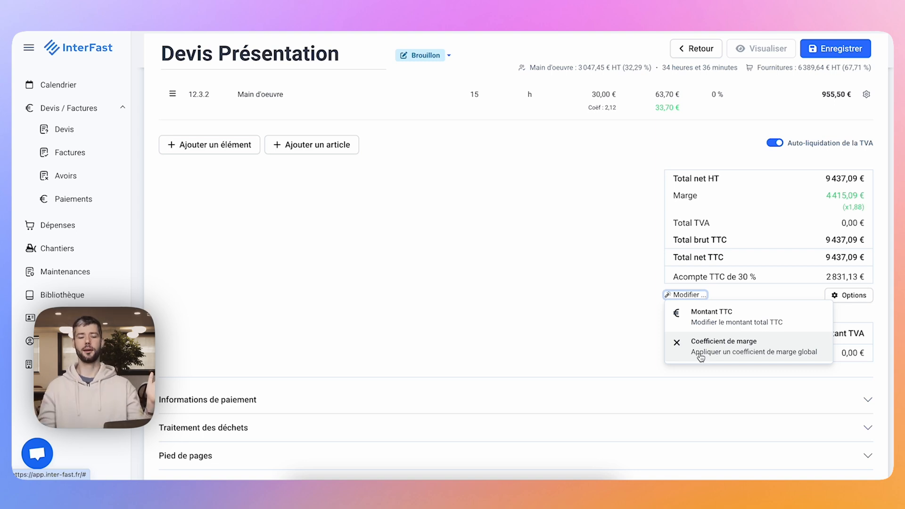
pyautogui.scroll(10, 603, 228)
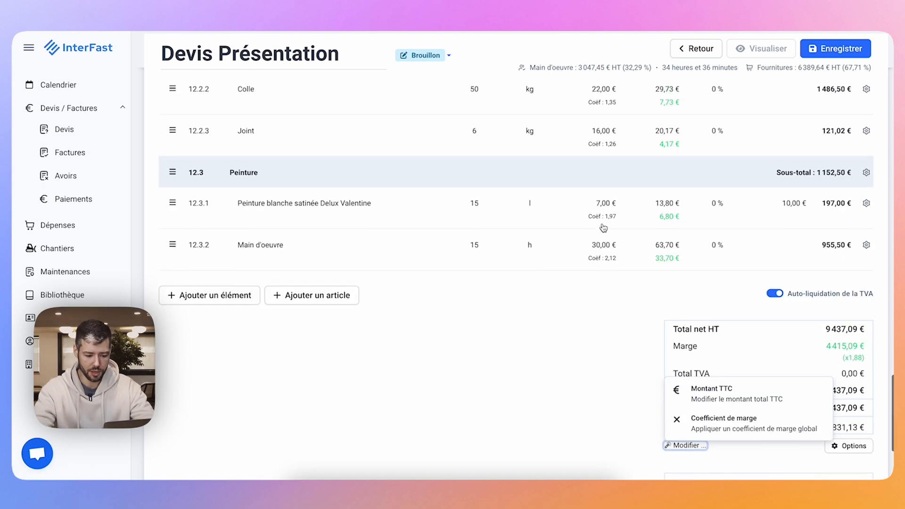
pyautogui.scroll(15, 603, 228)
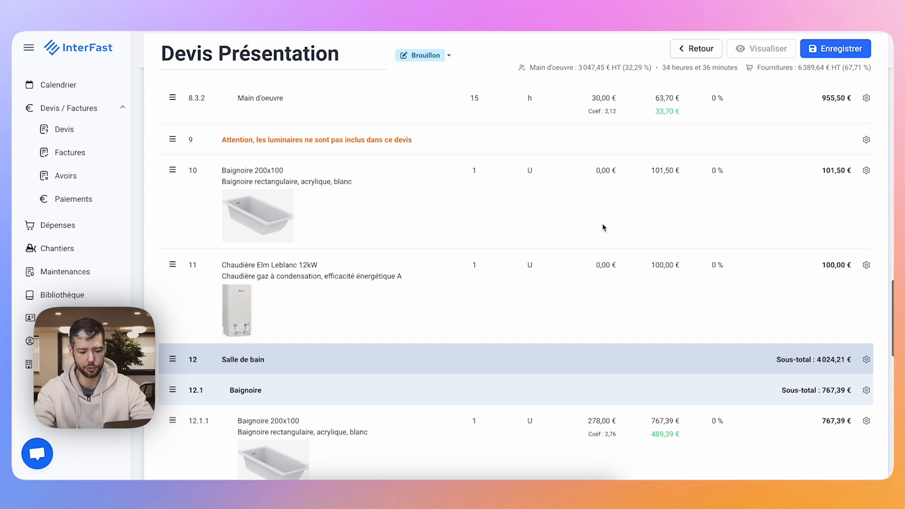
pyautogui.scroll(-20, 603, 228)
pyautogui.scroll(-2, 603, 228)
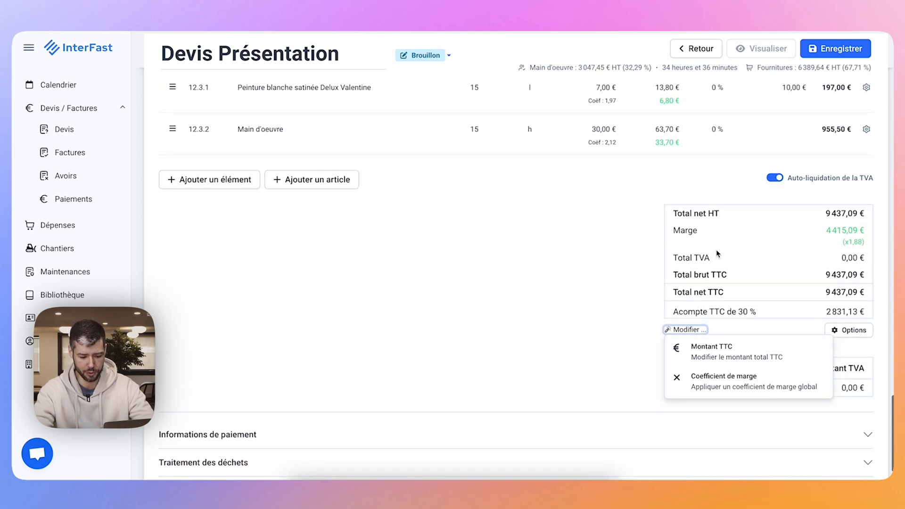
pyautogui.click(709, 362)
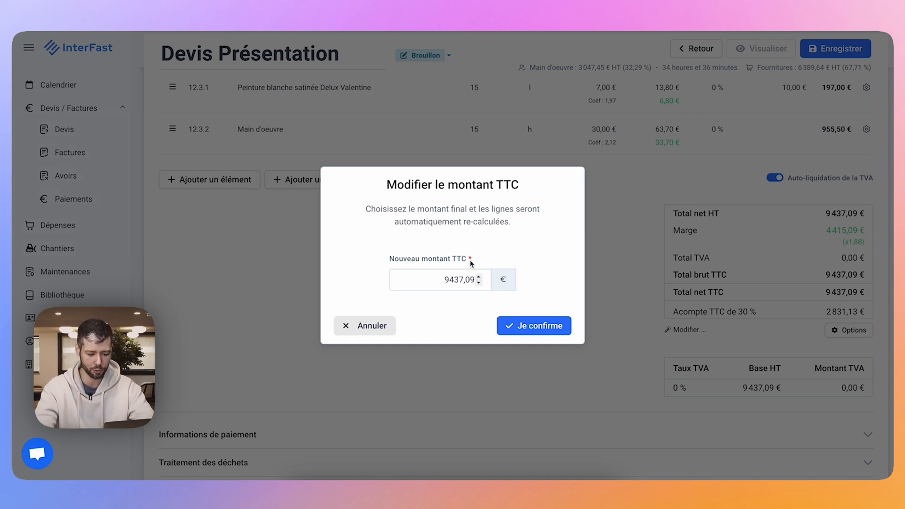
pyautogui.click(453, 278)
pyautogui.hotkey('ctrl', 'a')
pyautogui.write('95')
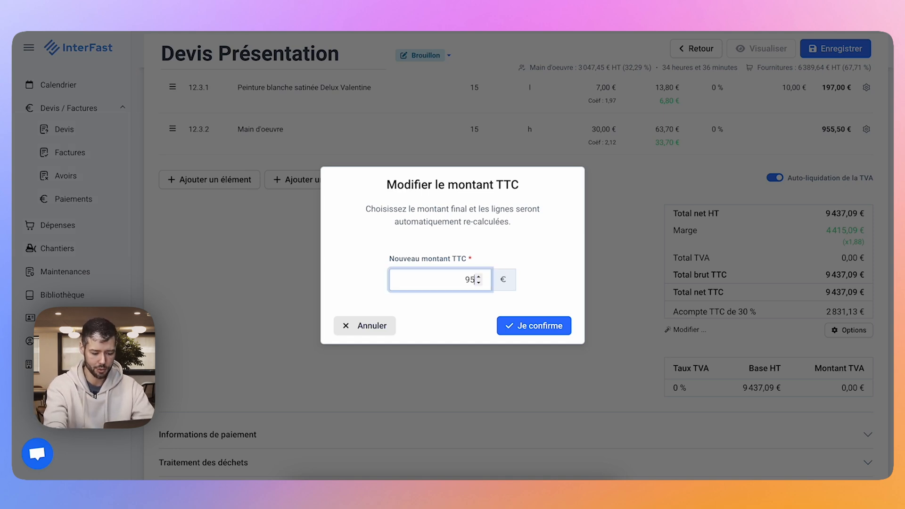
pyautogui.write('00')
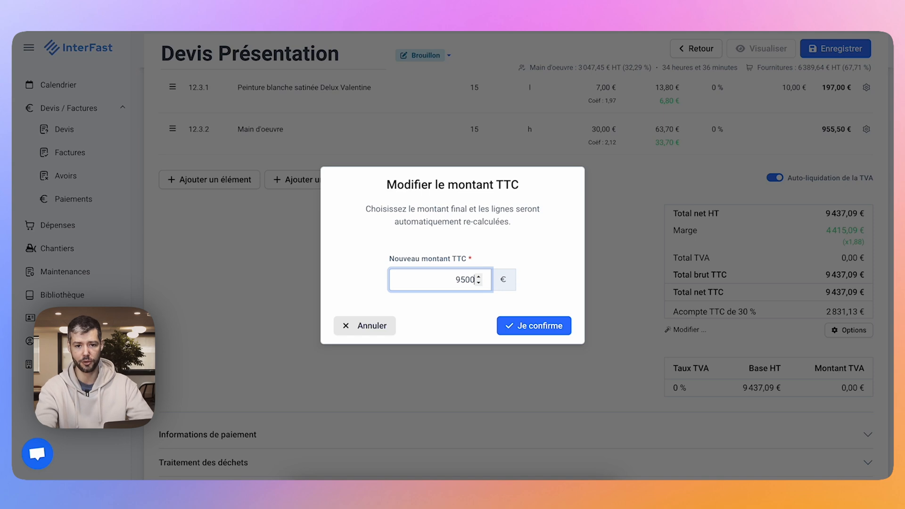
pyautogui.click(506, 325)
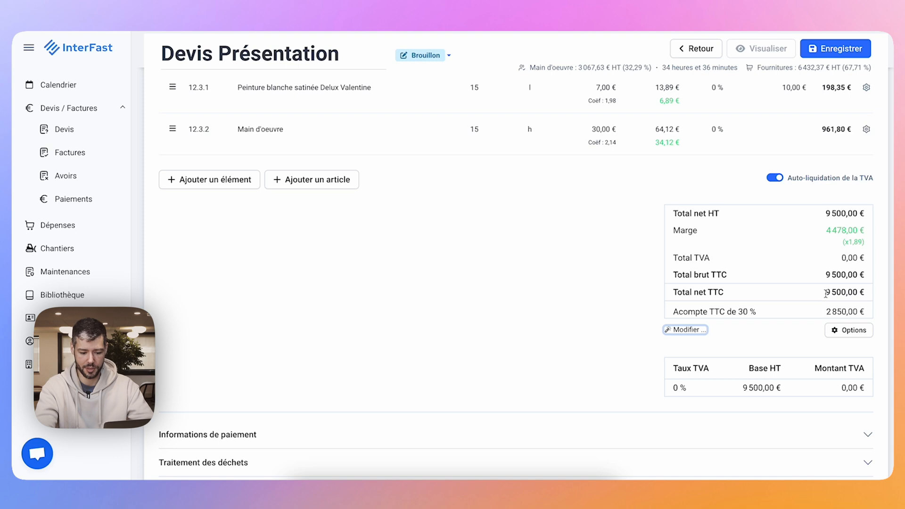
pyautogui.scroll(10, 698, 179)
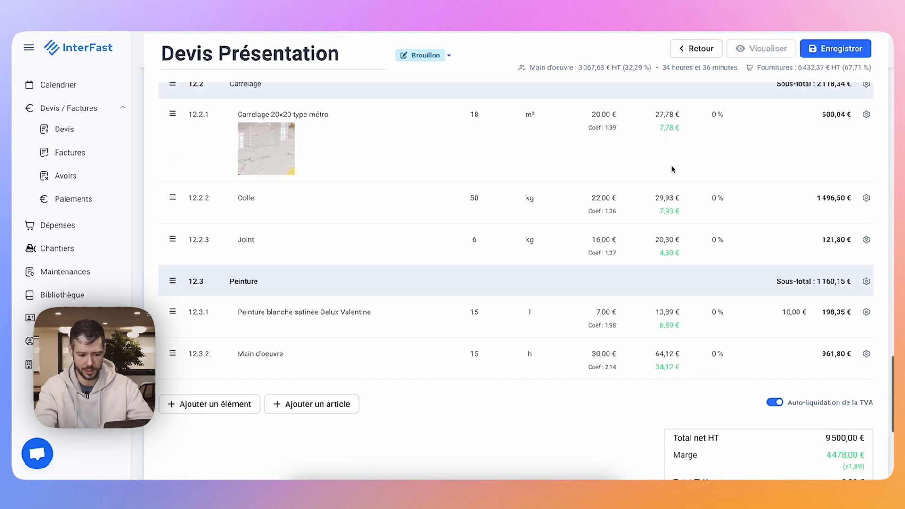
pyautogui.scroll(5, 673, 169)
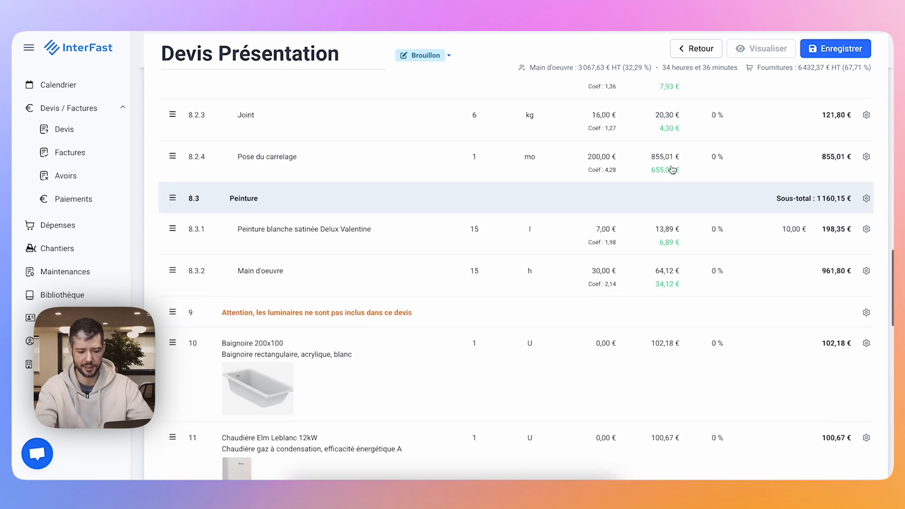
pyautogui.scroll(-12, 672, 169)
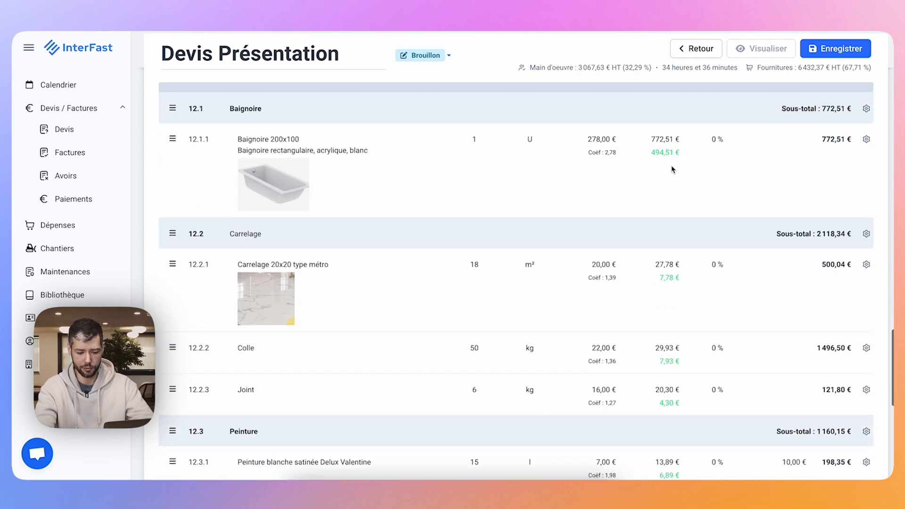
pyautogui.scroll(-3, 670, 166)
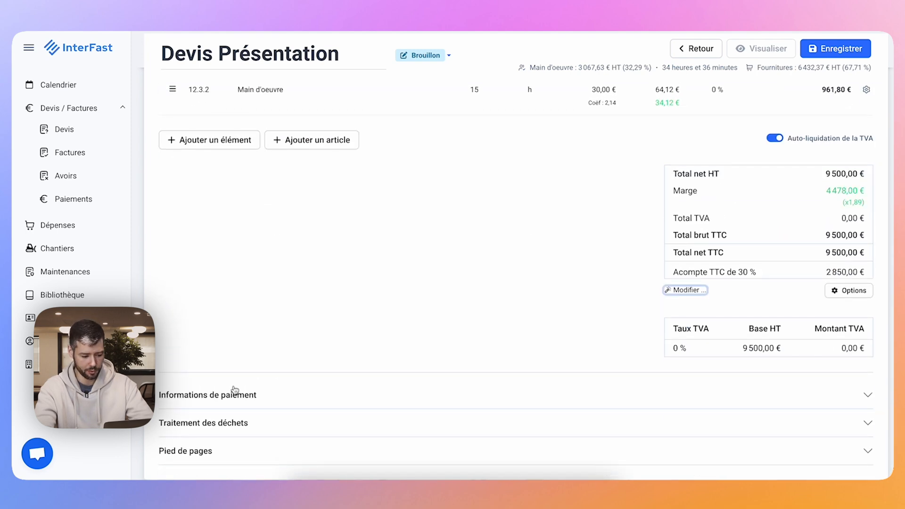
# Examine the payment information, waste treatment and footer sections of the quote one by one, closing each without changes.
pyautogui.click(193, 396)
pyautogui.scroll(-4, 193, 397)
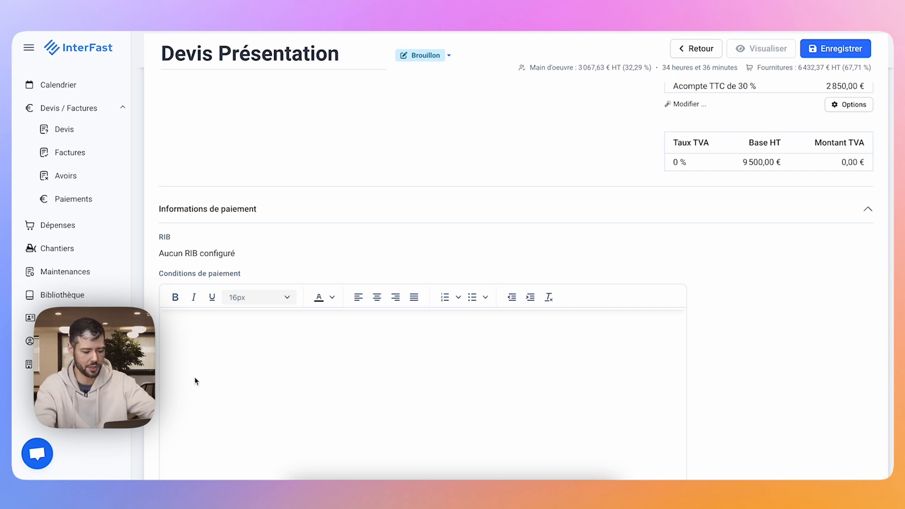
pyautogui.scroll(-2, 316, 353)
pyautogui.click(239, 113)
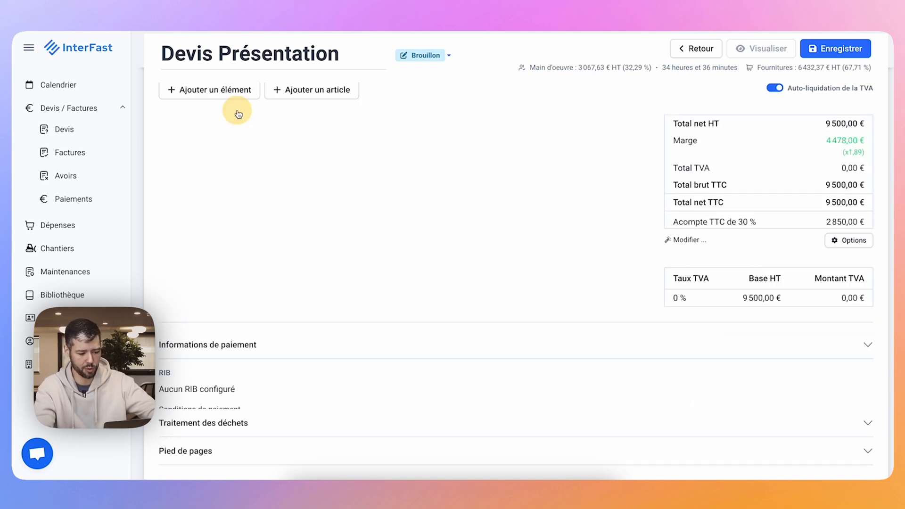
pyautogui.click(206, 423)
pyautogui.scroll(-5, 206, 423)
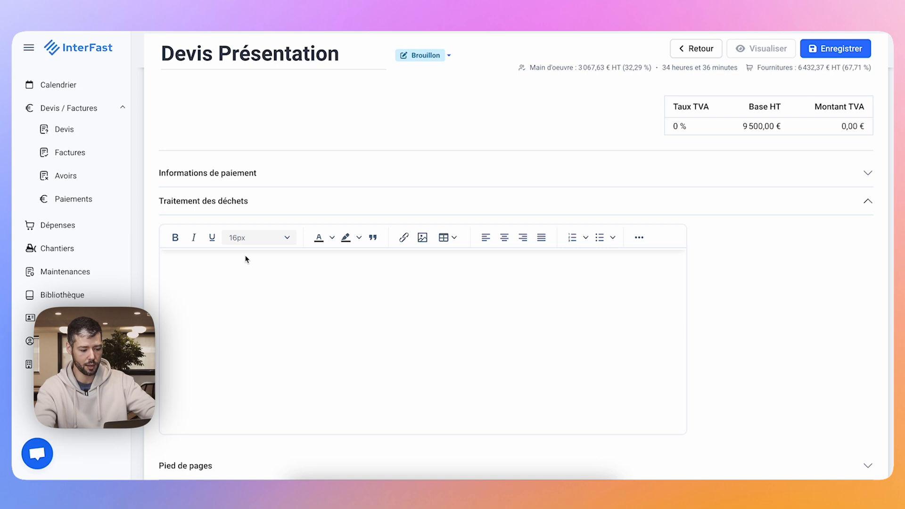
pyautogui.click(221, 213)
pyautogui.click(180, 447)
pyautogui.scroll(-3, 263, 229)
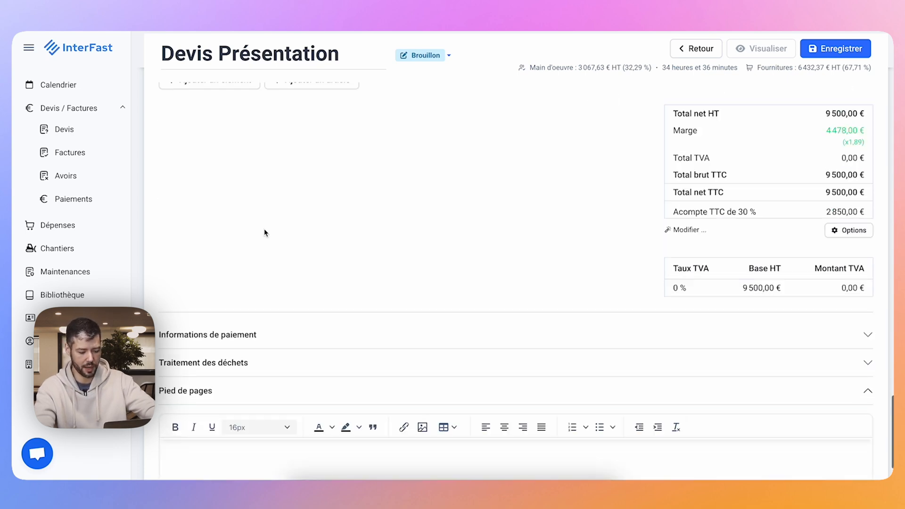
pyautogui.click(321, 430)
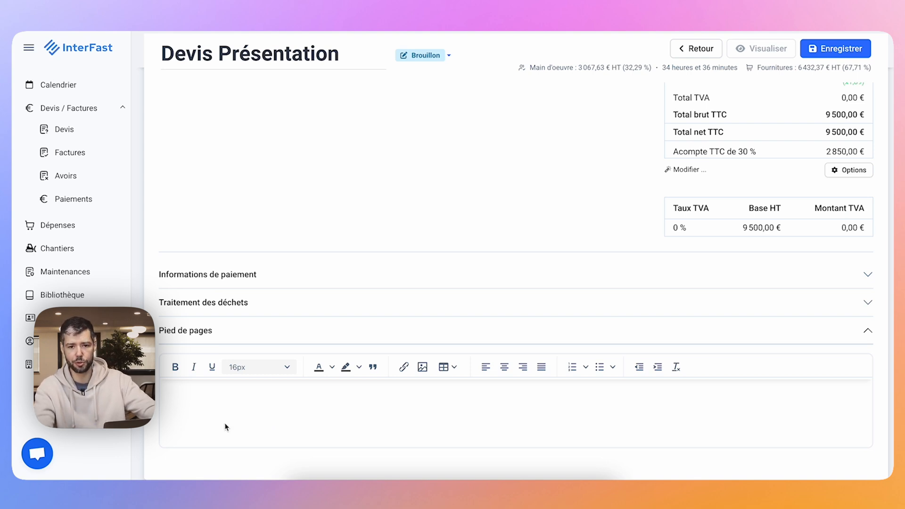
pyautogui.click(299, 328)
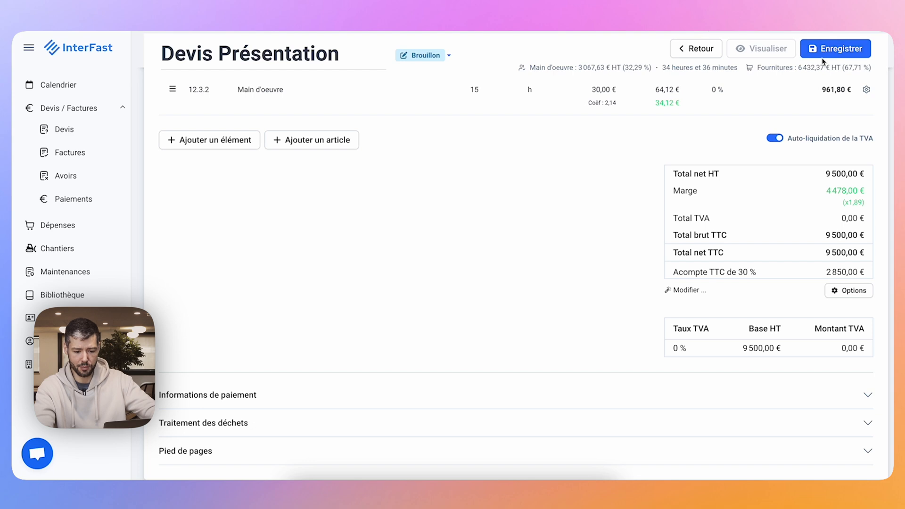
# Save the quote and leave the quote editor.
pyautogui.click(821, 53)
pyautogui.click(689, 47)
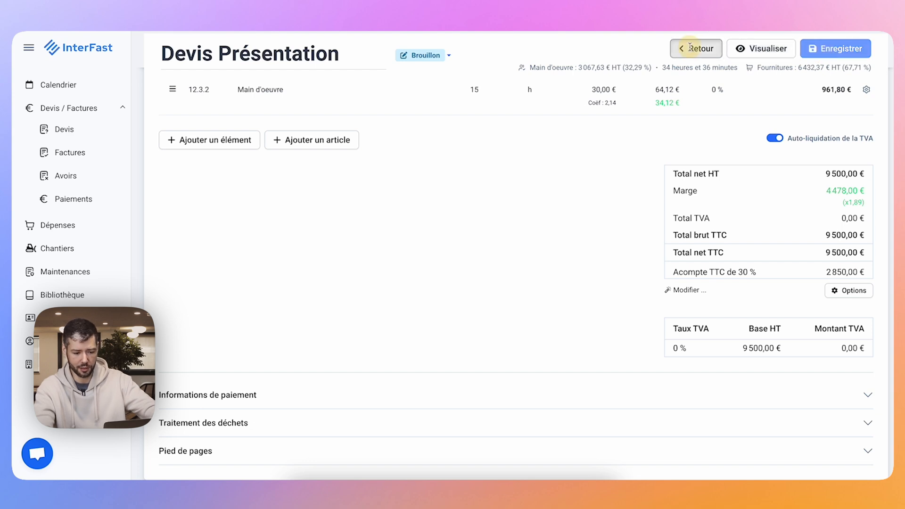